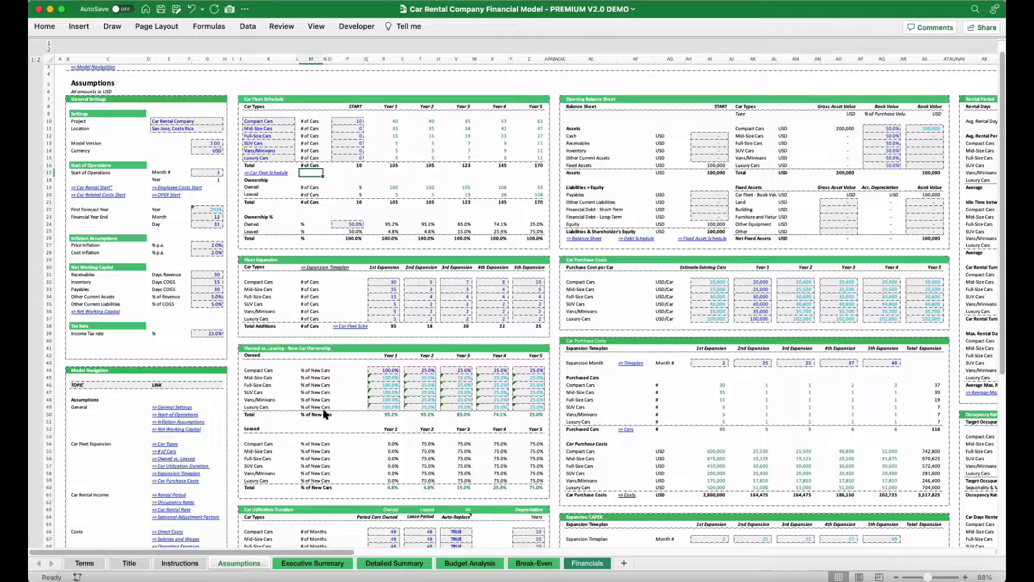
Scroll across and down the current sheet to look over its tables.
{"action": "scroll", "coordinate": [325, 414], "scroll_direction": "down", "scroll_amount": 10}
{"action": "scroll", "coordinate": [325, 413], "scroll_direction": "down", "scroll_amount": 3}
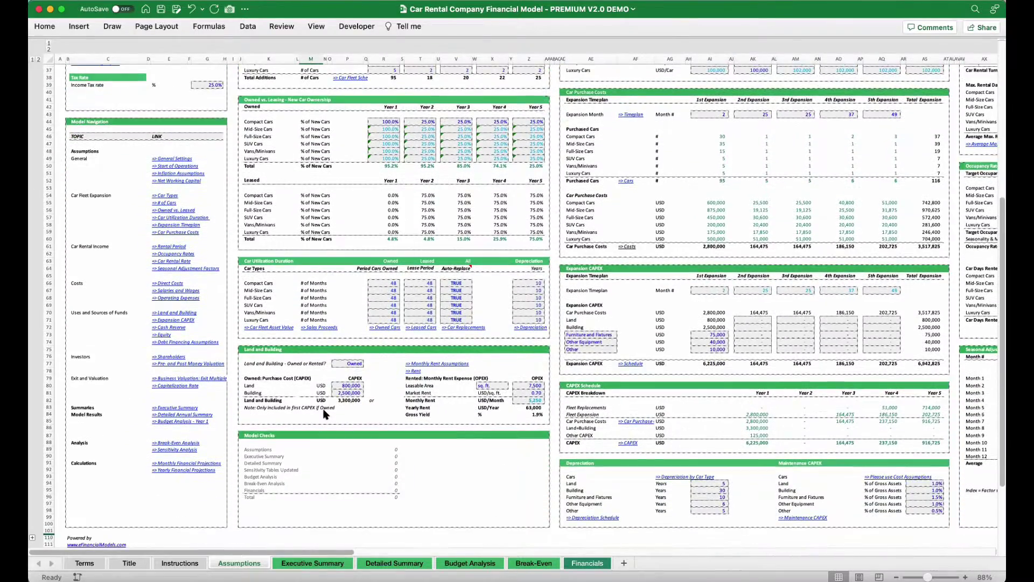
{"action": "scroll", "coordinate": [325, 412], "scroll_direction": "right", "scroll_amount": 5}
{"action": "scroll", "coordinate": [323, 410], "scroll_direction": "right", "scroll_amount": 5}
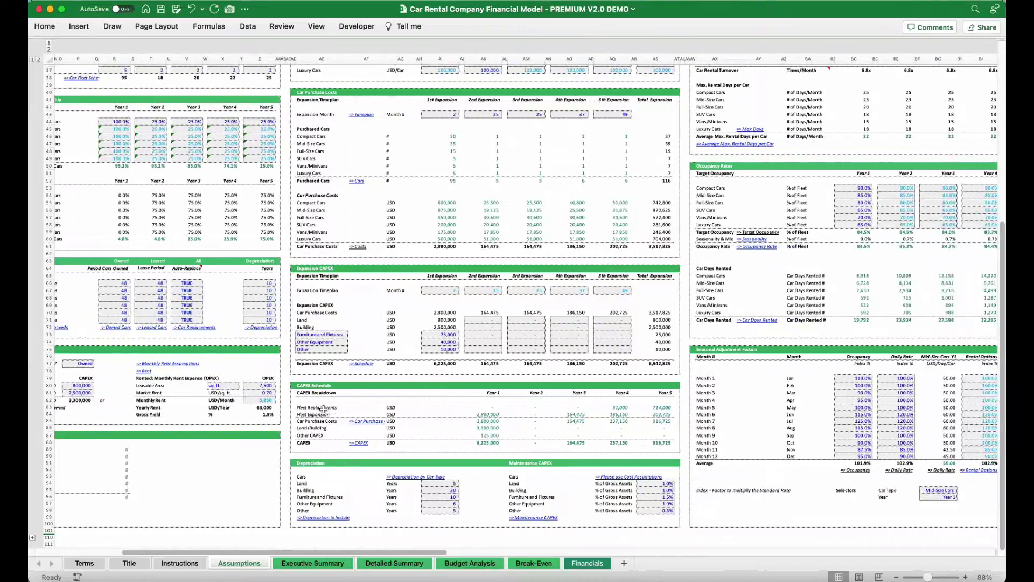
{"action": "scroll", "coordinate": [324, 409], "scroll_direction": "up", "scroll_amount": 12}
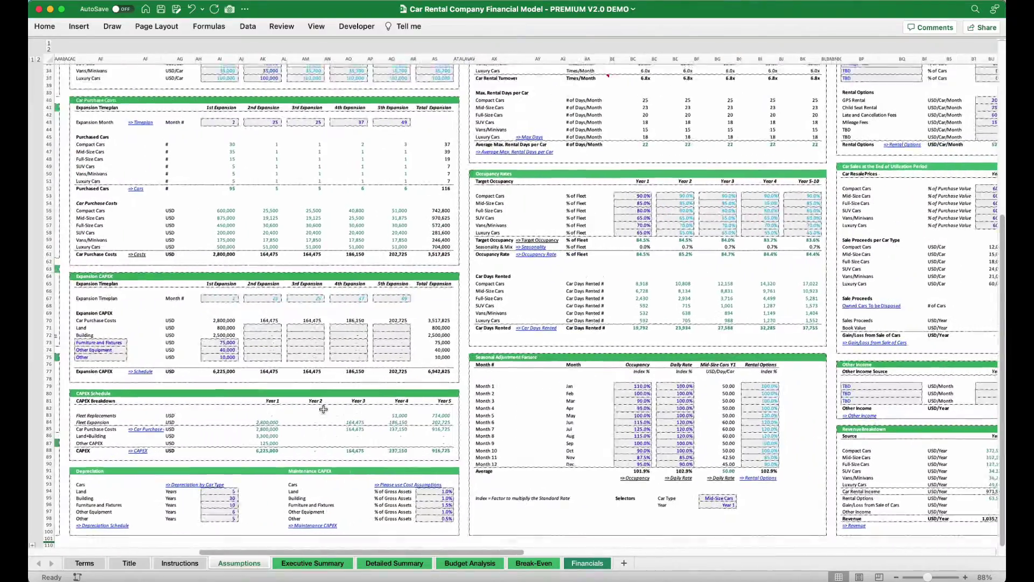
{"action": "scroll", "coordinate": [323, 410], "scroll_direction": "right", "scroll_amount": 5}
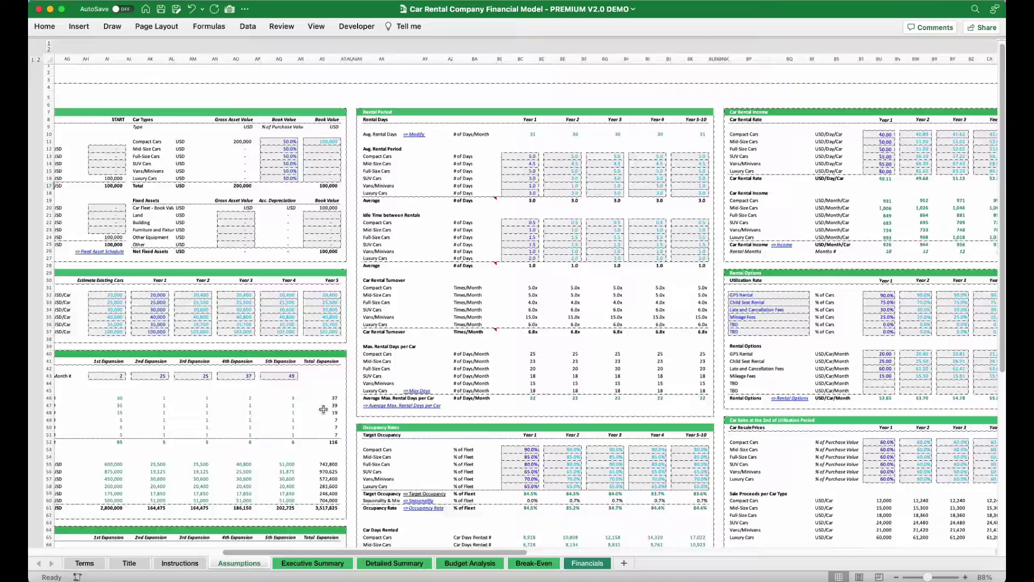
{"action": "scroll", "coordinate": [323, 410], "scroll_direction": "down", "scroll_amount": 10}
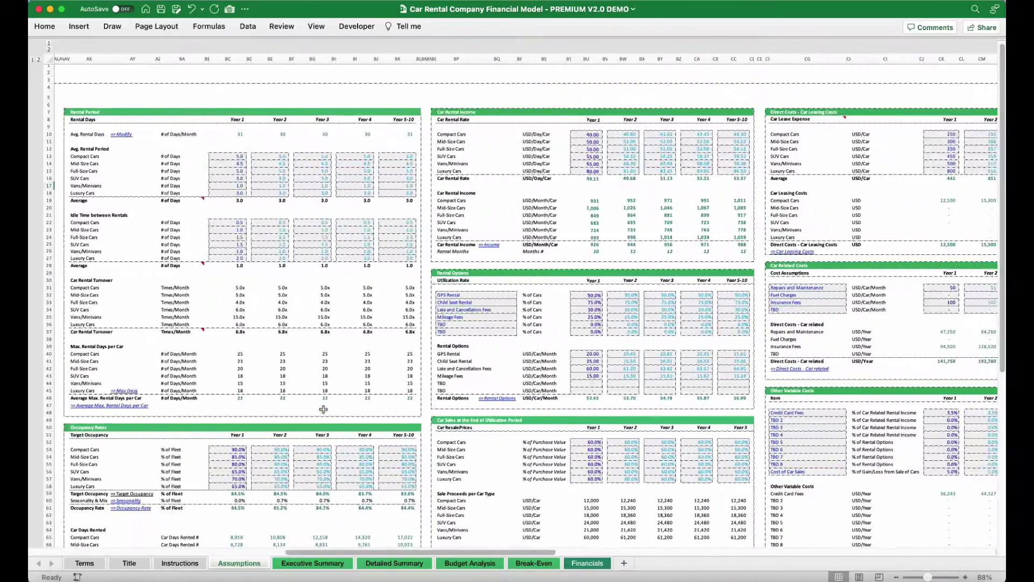
{"action": "scroll", "coordinate": [324, 409], "scroll_direction": "right", "scroll_amount": 3}
{"action": "scroll", "coordinate": [324, 410], "scroll_direction": "right", "scroll_amount": 6}
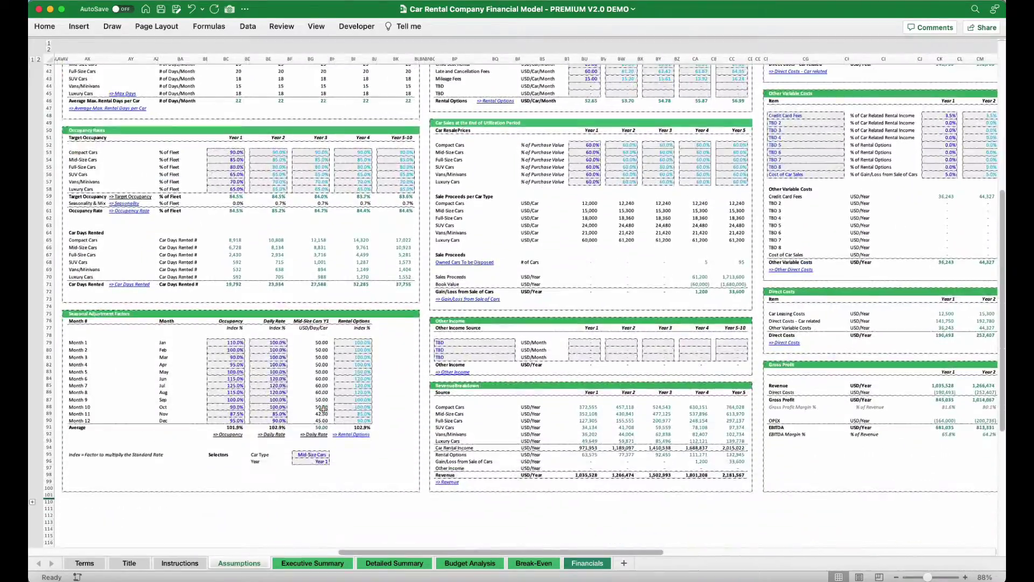
{"action": "scroll", "coordinate": [324, 409], "scroll_direction": "down", "scroll_amount": 4}
{"action": "scroll", "coordinate": [324, 410], "scroll_direction": "right", "scroll_amount": 6}
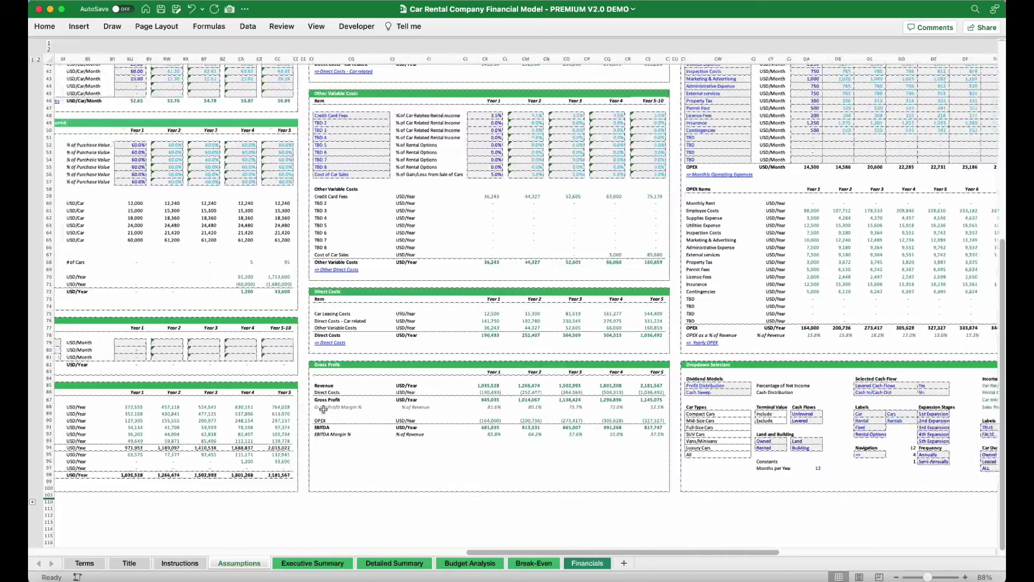
{"action": "scroll", "coordinate": [323, 410], "scroll_direction": "up", "scroll_amount": 10}
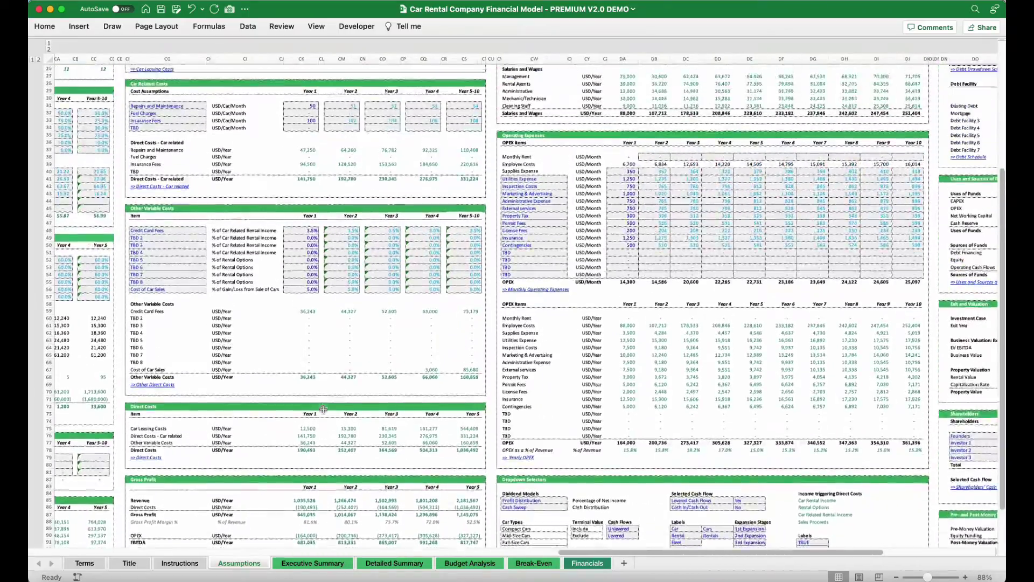
{"action": "scroll", "coordinate": [323, 409], "scroll_direction": "right", "scroll_amount": 8}
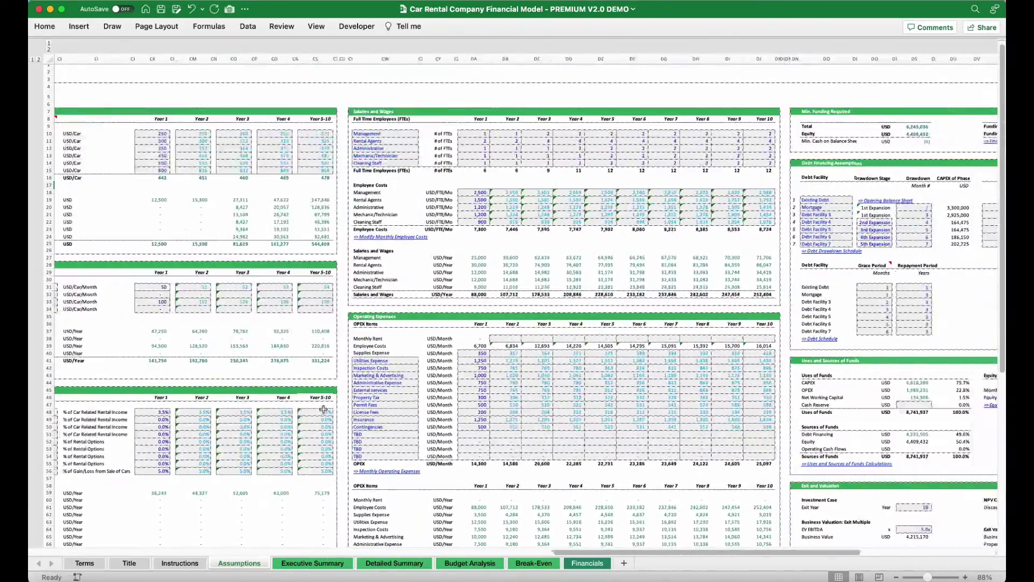
{"action": "scroll", "coordinate": [323, 409], "scroll_direction": "down", "scroll_amount": 5}
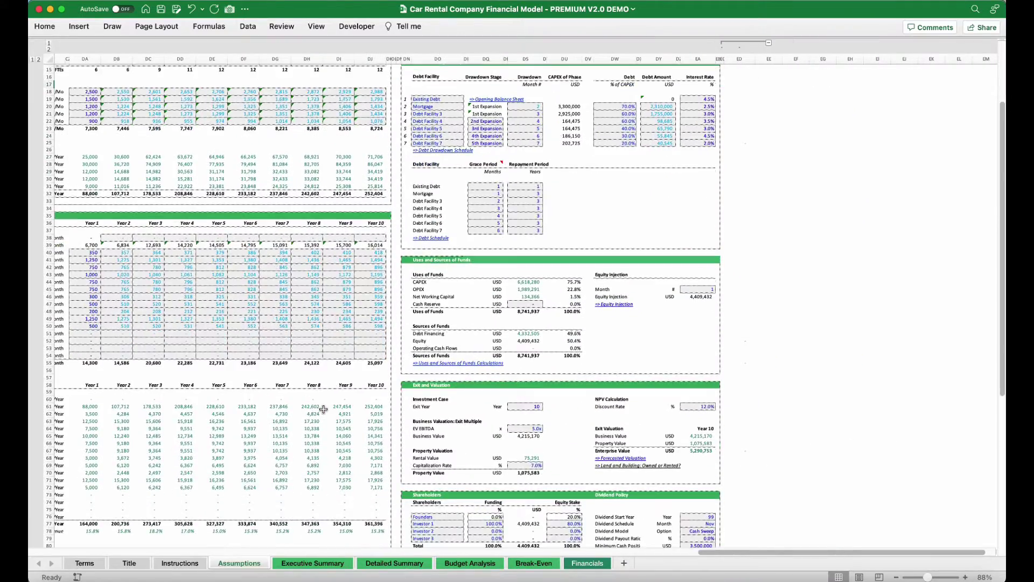
Bring up the Executive Summary dashboard and scroll through it.
{"action": "key", "text": "ctrl+Page_Down"}
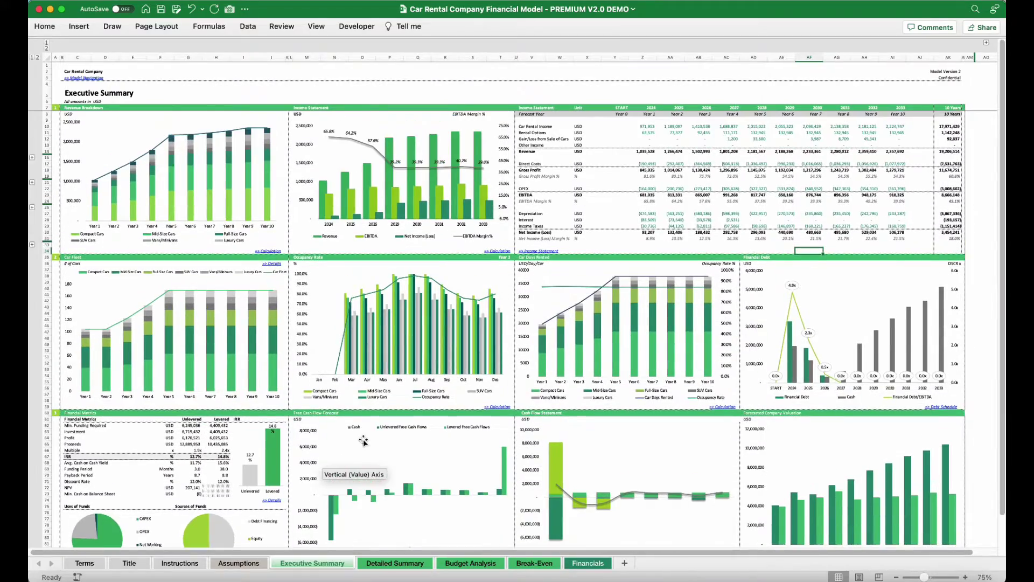
{"action": "scroll", "coordinate": [364, 442], "scroll_direction": "down", "scroll_amount": 5}
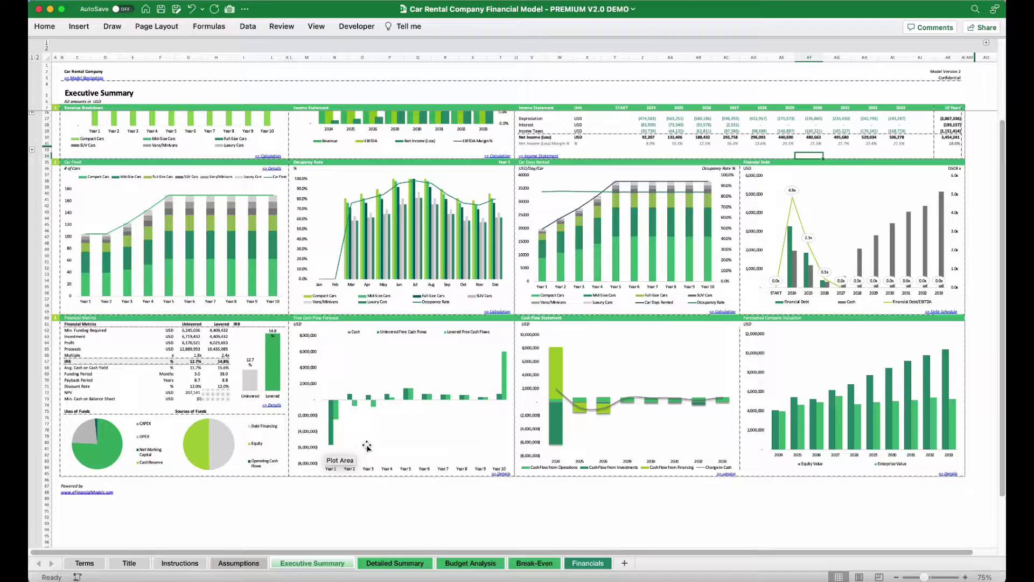
{"action": "scroll", "coordinate": [378, 470], "scroll_direction": "up", "scroll_amount": 4}
Switch to the Detailed Summary report and scroll down through its tables.
{"action": "left_click", "coordinate": [404, 563]}
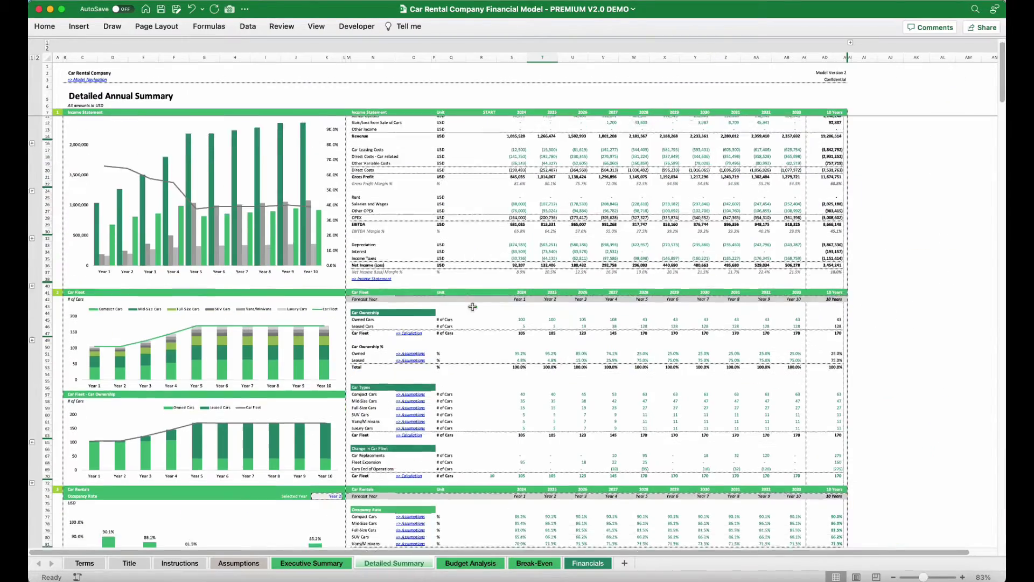
{"action": "scroll", "coordinate": [473, 306], "scroll_direction": "down", "scroll_amount": 15}
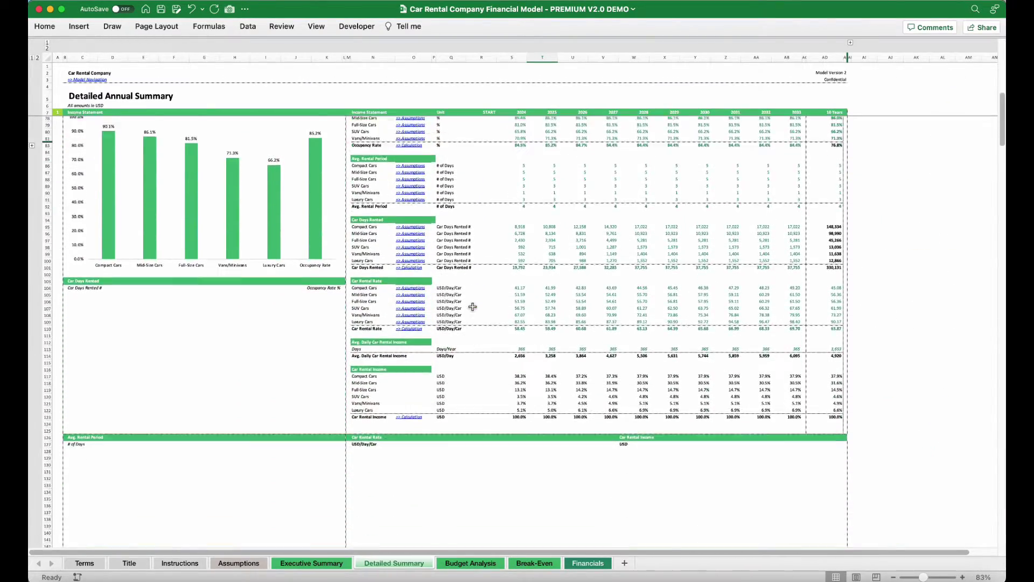
{"action": "scroll", "coordinate": [473, 307], "scroll_direction": "down", "scroll_amount": 5}
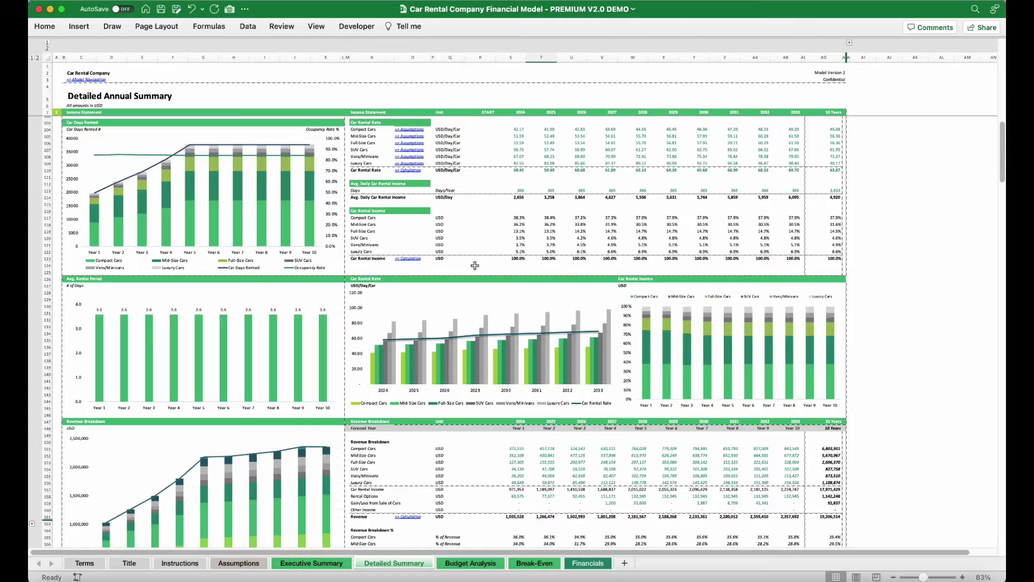
{"action": "scroll", "coordinate": [474, 266], "scroll_direction": "down", "scroll_amount": 3}
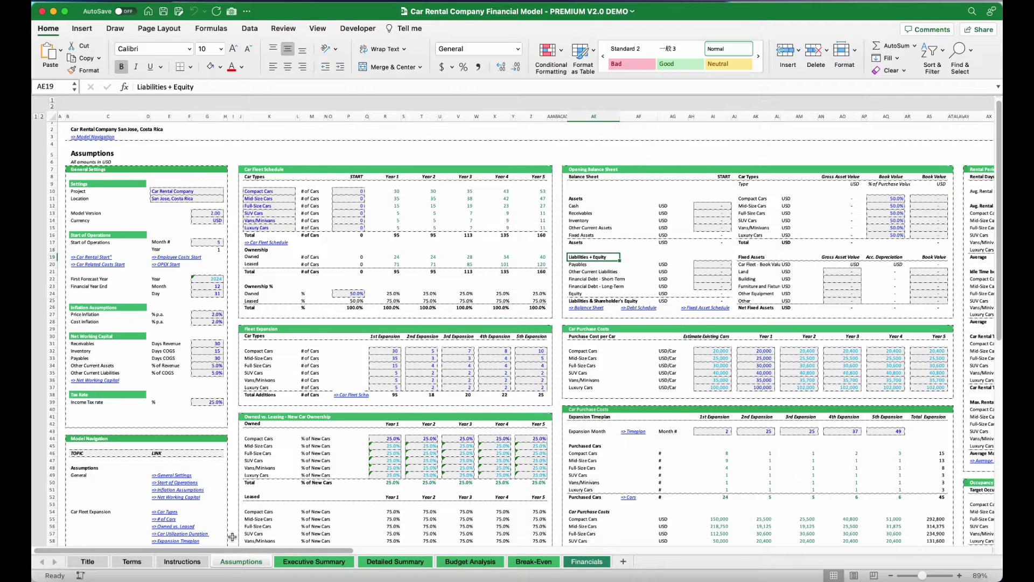
{"action": "left_click", "coordinate": [297, 563]}
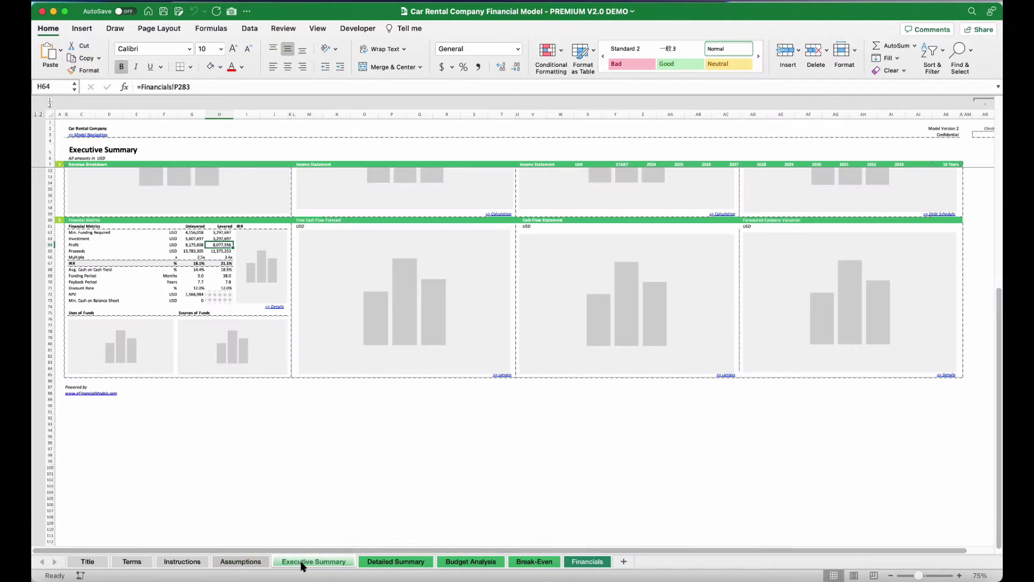
{"action": "left_click", "coordinate": [399, 561]}
{"action": "left_click", "coordinate": [241, 563]}
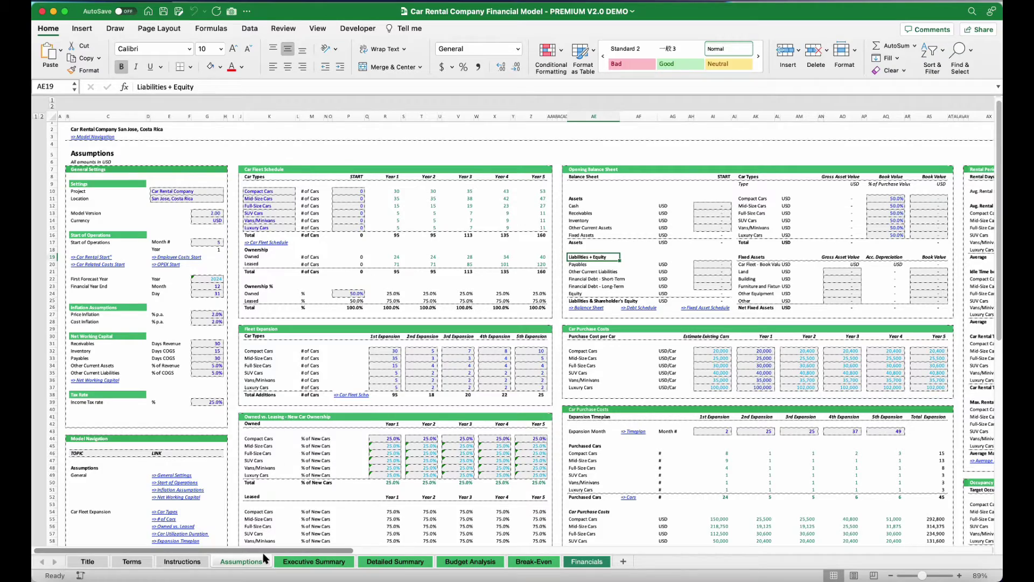
{"action": "left_click_drag", "start_coordinate": [264, 550], "coordinate": [197, 525]}
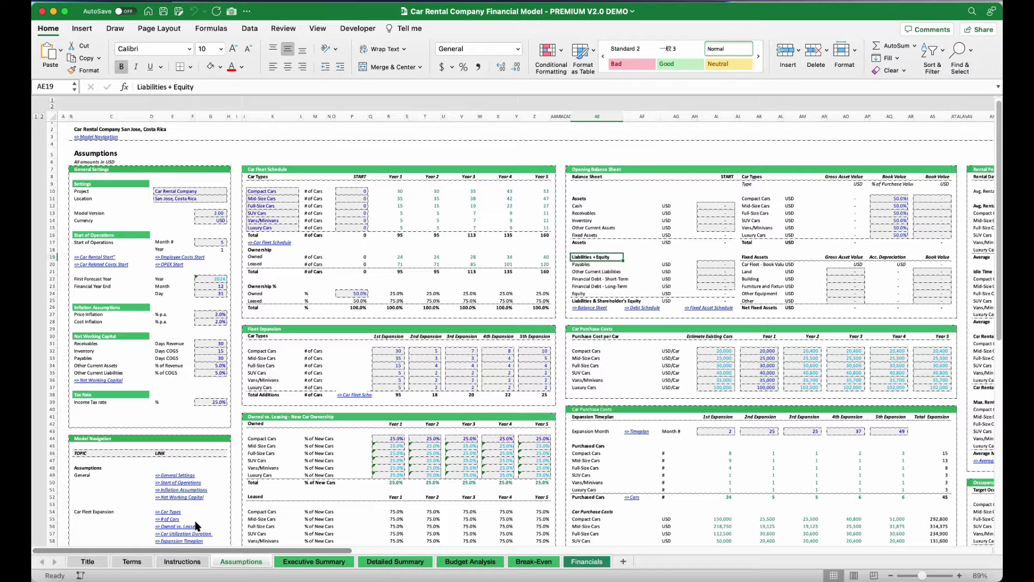
View the Executive Summary from its top, then the Detailed Summary from its rental income section.
{"action": "left_click", "coordinate": [312, 561]}
{"action": "left_click_drag", "start_coordinate": [999, 424], "coordinate": [979, 219]}
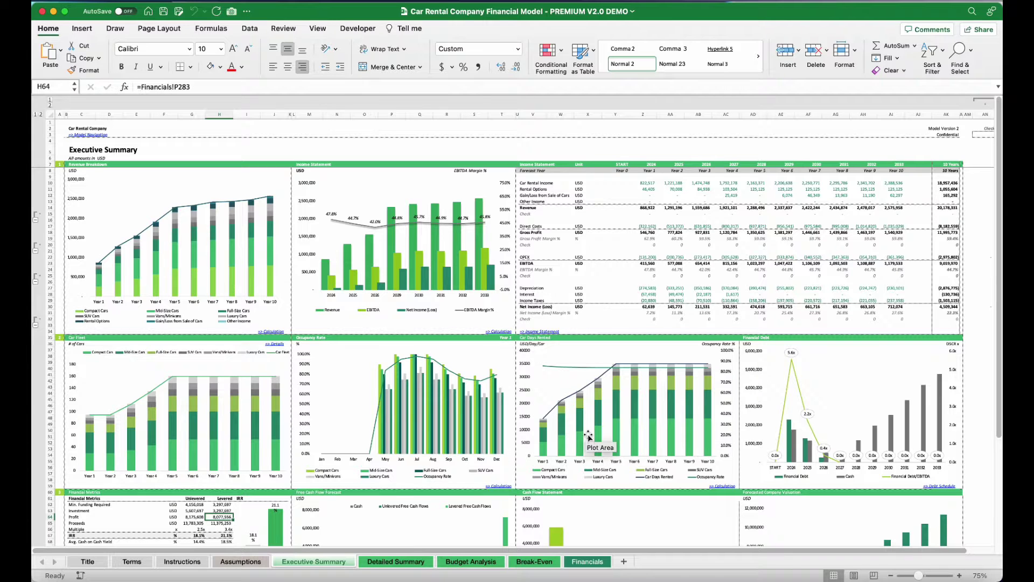
{"action": "left_click", "coordinate": [396, 561]}
{"action": "left_click_drag", "start_coordinate": [999, 503], "coordinate": [999, 116]}
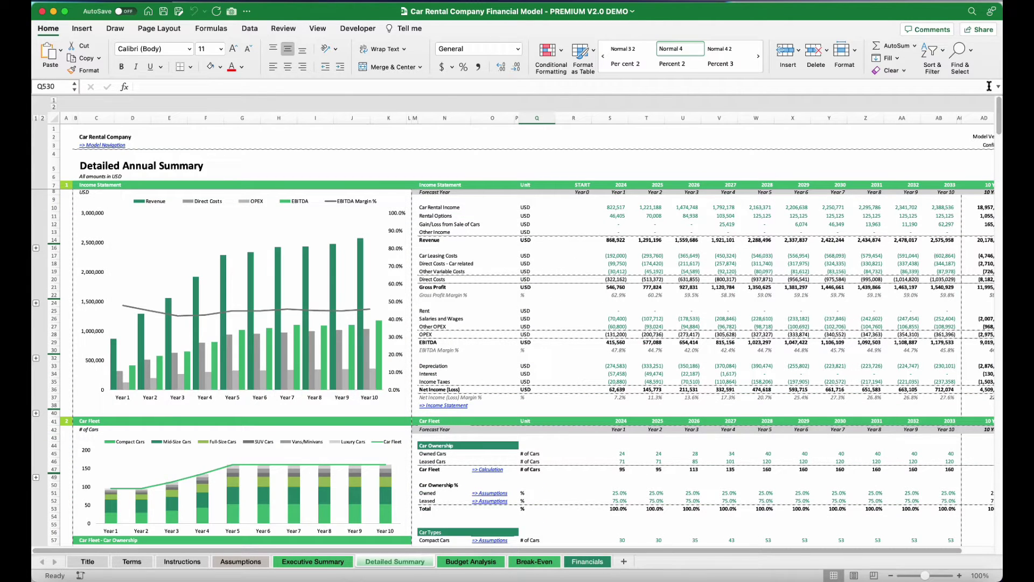
{"action": "left_click_drag", "start_coordinate": [996, 102], "coordinate": [998, 201]}
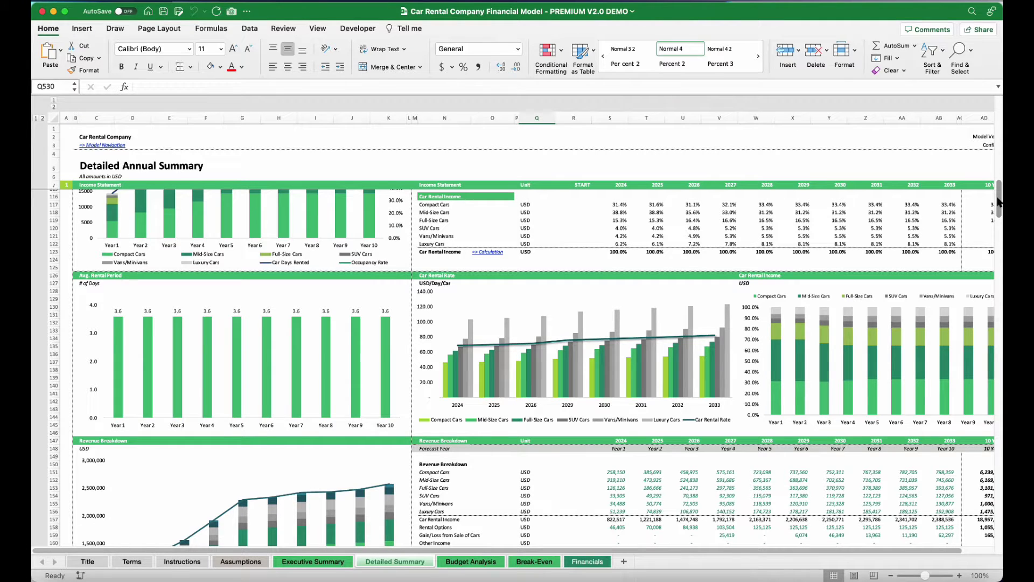
Open the Budget Analysis report and switch its budget year in E7 to Year 4.
{"action": "left_click", "coordinate": [488, 563]}
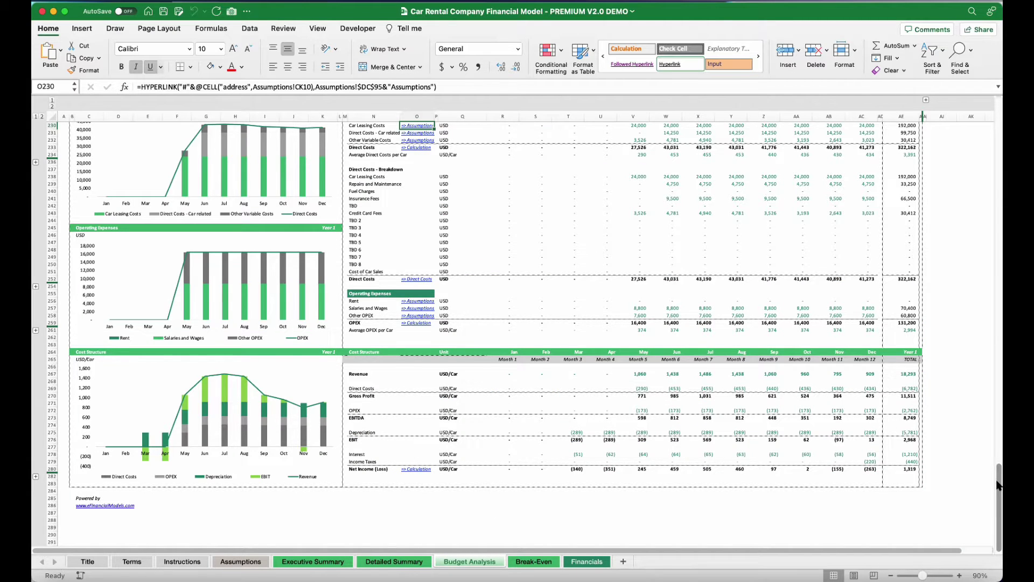
{"action": "left_click_drag", "start_coordinate": [998, 485], "coordinate": [997, 126]}
{"action": "left_click", "coordinate": [150, 177]}
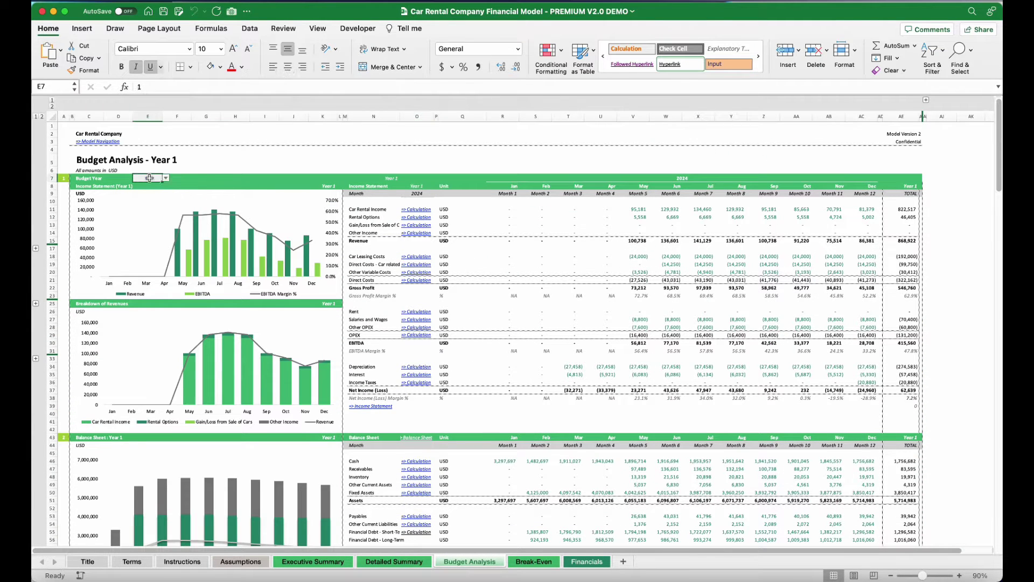
{"action": "left_click", "coordinate": [166, 178]}
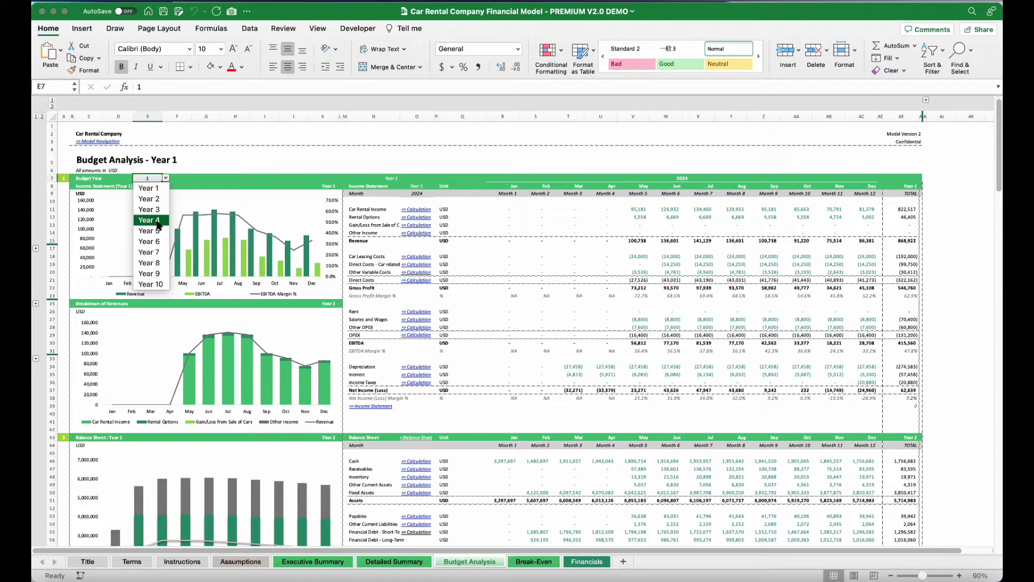
{"action": "left_click", "coordinate": [158, 223]}
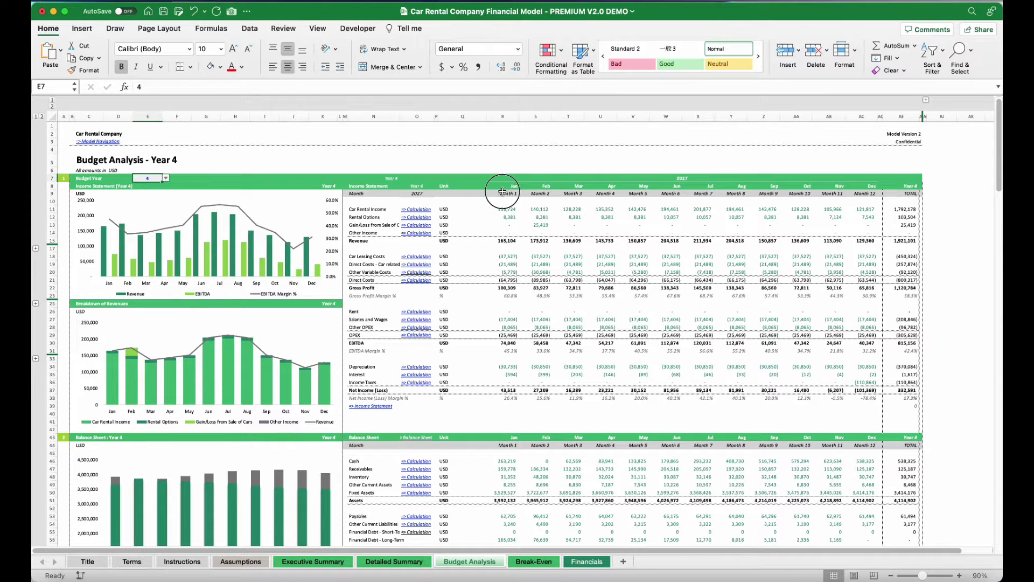
Inspect the Month 1 header and AC12 formulas, then reset the budget year to Year 1.
{"action": "left_click", "coordinate": [501, 192]}
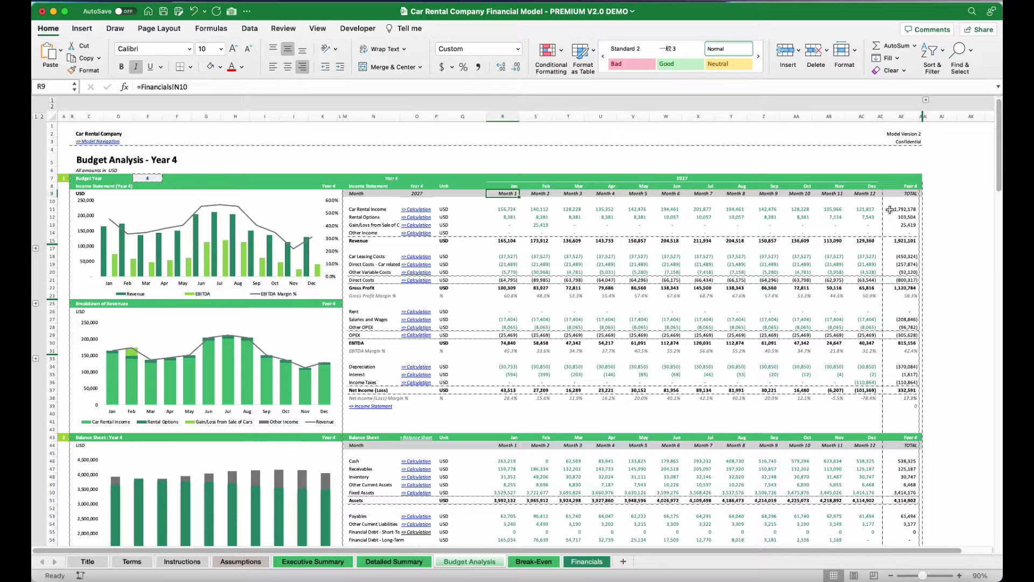
{"action": "left_click", "coordinate": [862, 216]}
{"action": "left_click", "coordinate": [156, 179]}
{"action": "left_click", "coordinate": [166, 178]}
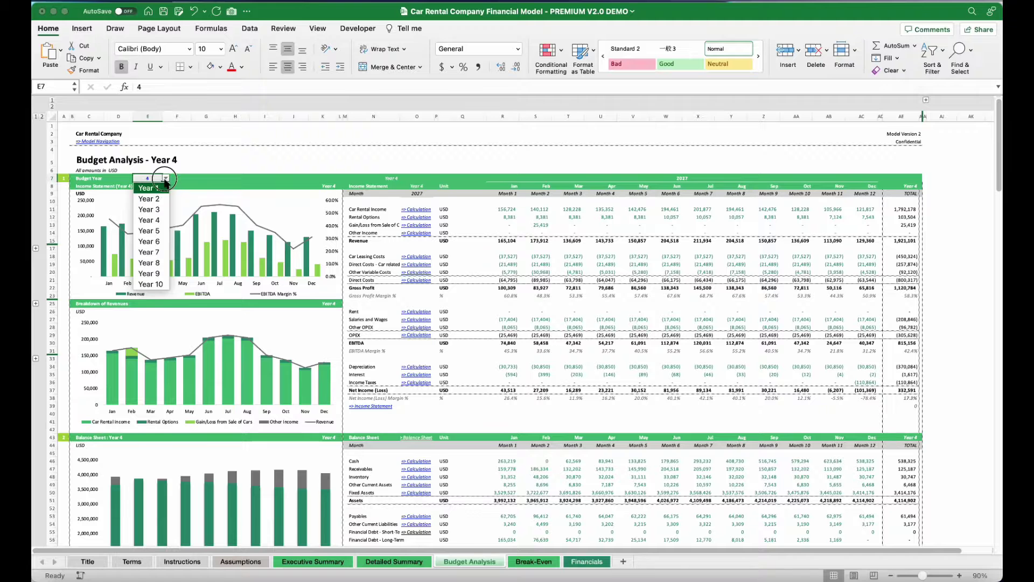
{"action": "left_click", "coordinate": [157, 195]}
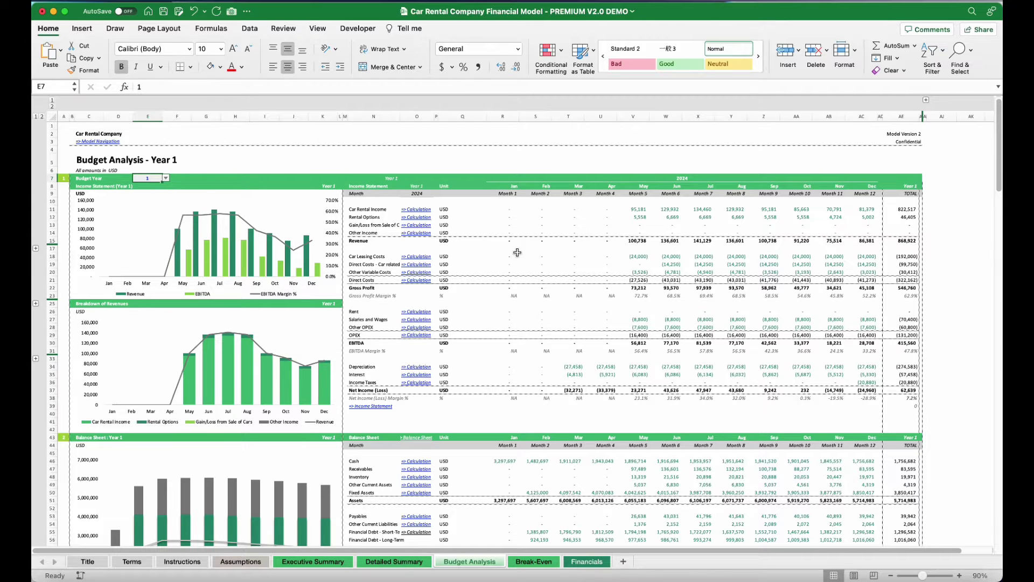
Set the Break-Even Analysis year in F8 to Year 2 (2025) and review the Business Plan column.
{"action": "left_click", "coordinate": [541, 564]}
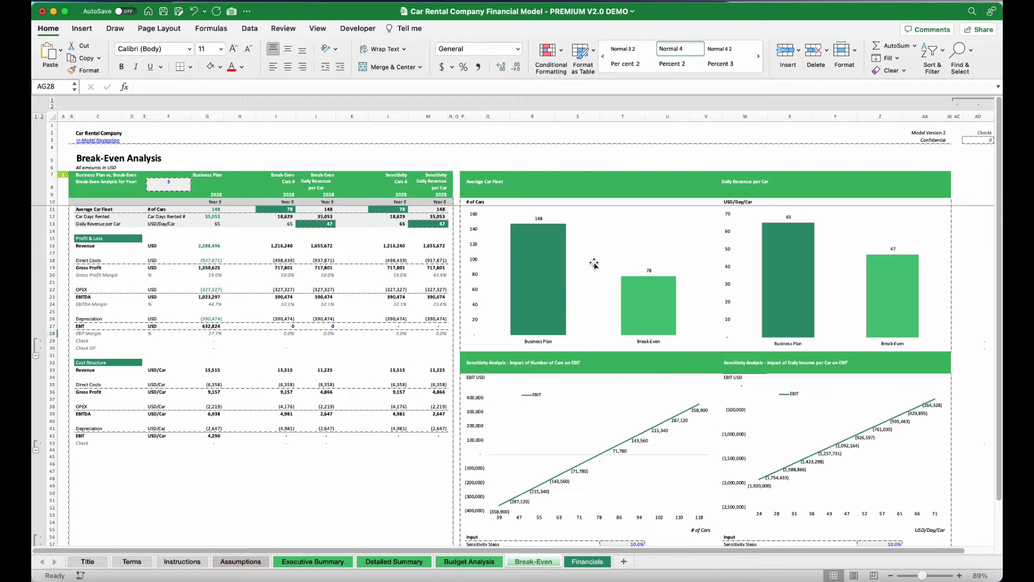
{"action": "left_click", "coordinate": [100, 156]}
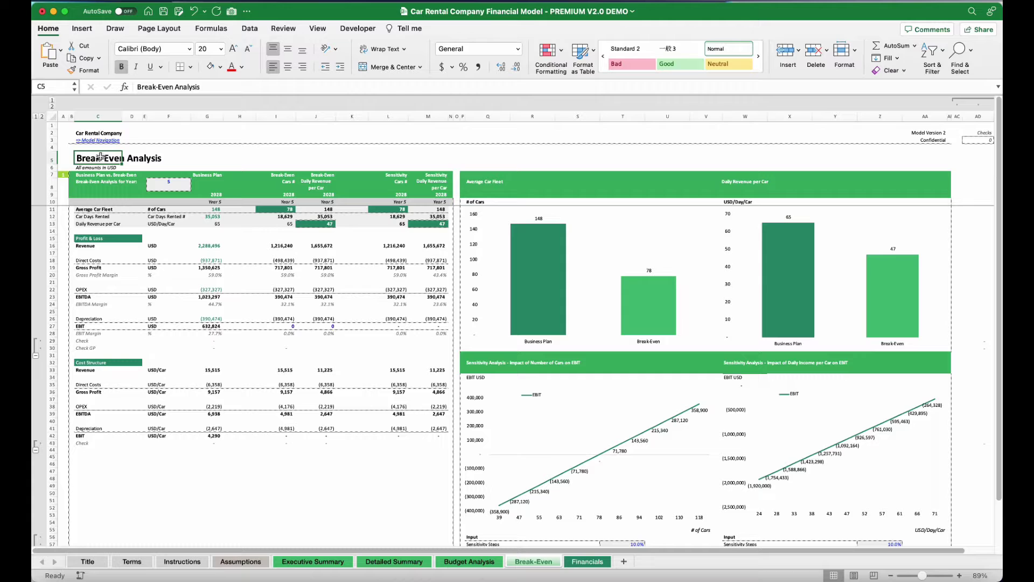
{"action": "left_click", "coordinate": [168, 185]}
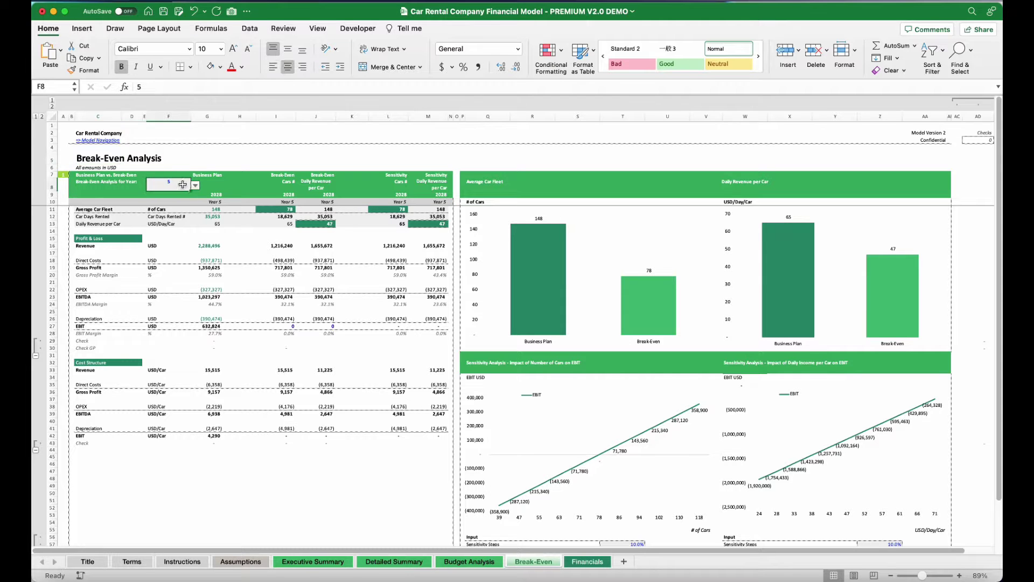
{"action": "left_click", "coordinate": [195, 186]}
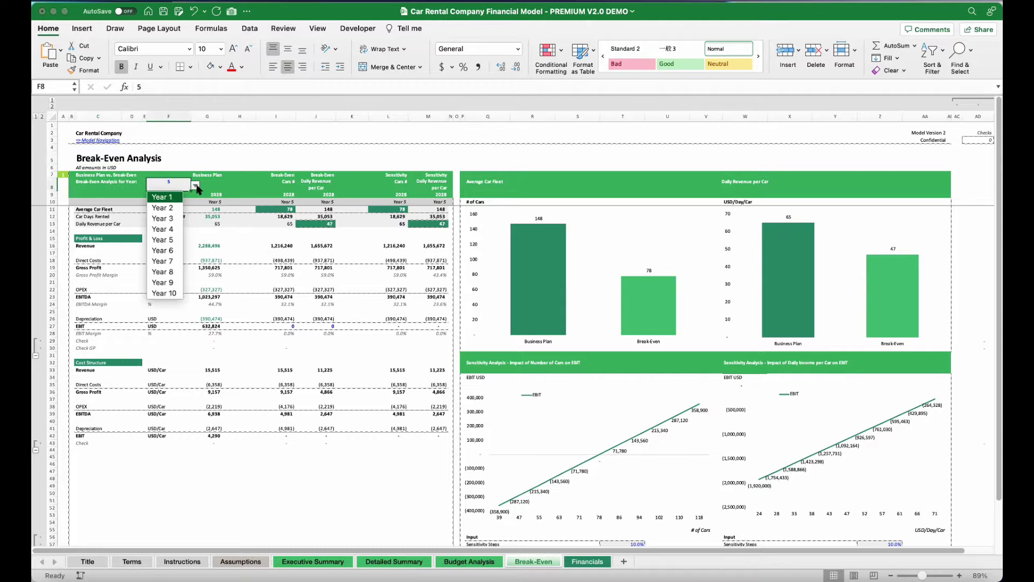
{"action": "left_click", "coordinate": [161, 207]}
{"action": "left_click", "coordinate": [209, 116]}
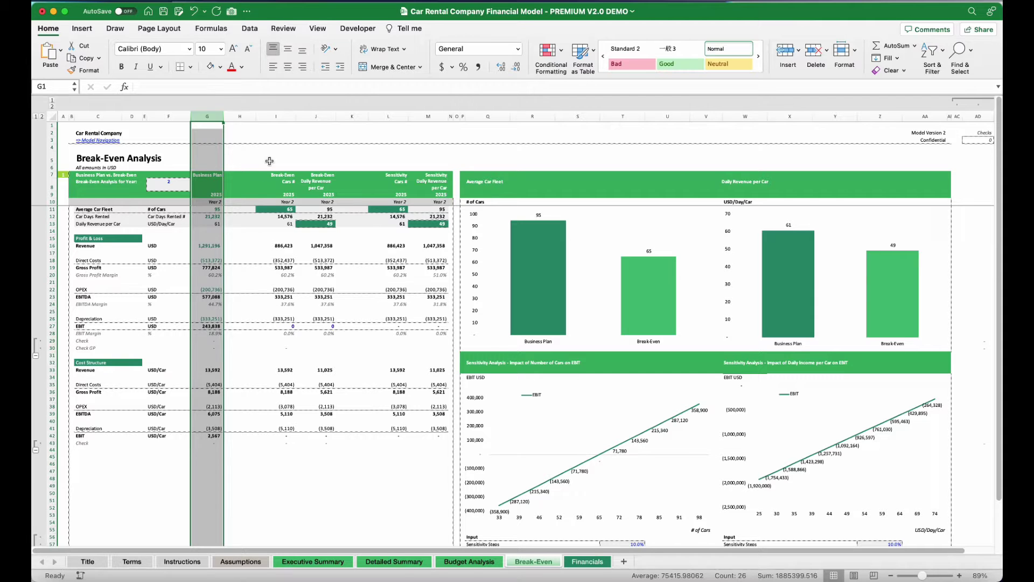
{"action": "left_click", "coordinate": [284, 114]}
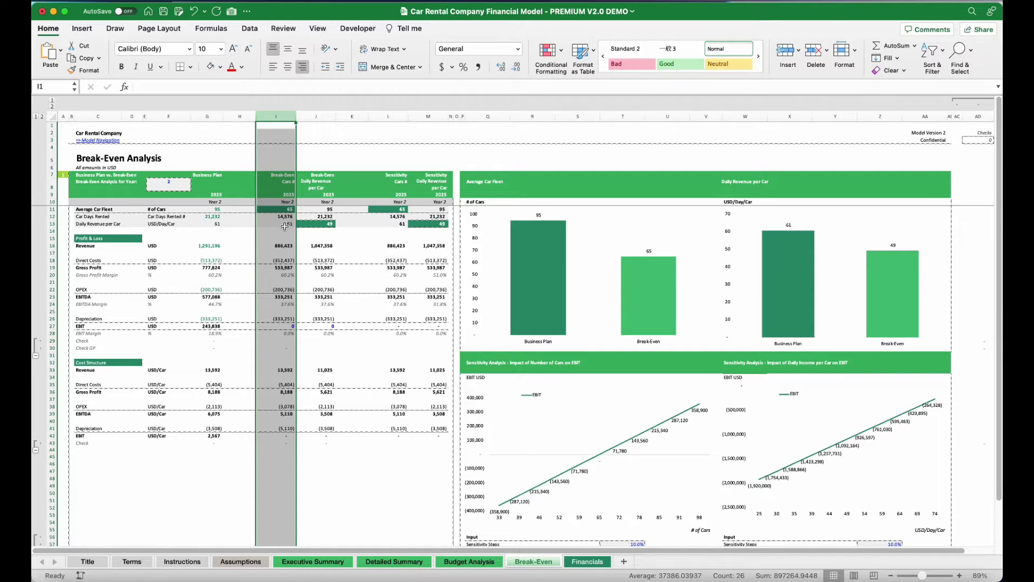
{"action": "left_click", "coordinate": [280, 209]}
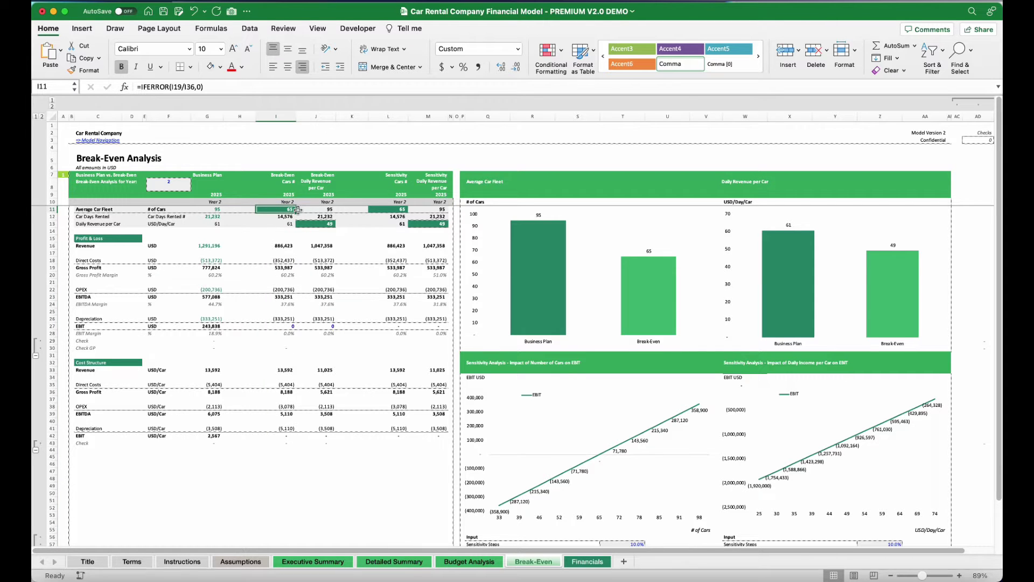
{"action": "left_click", "coordinate": [208, 212]}
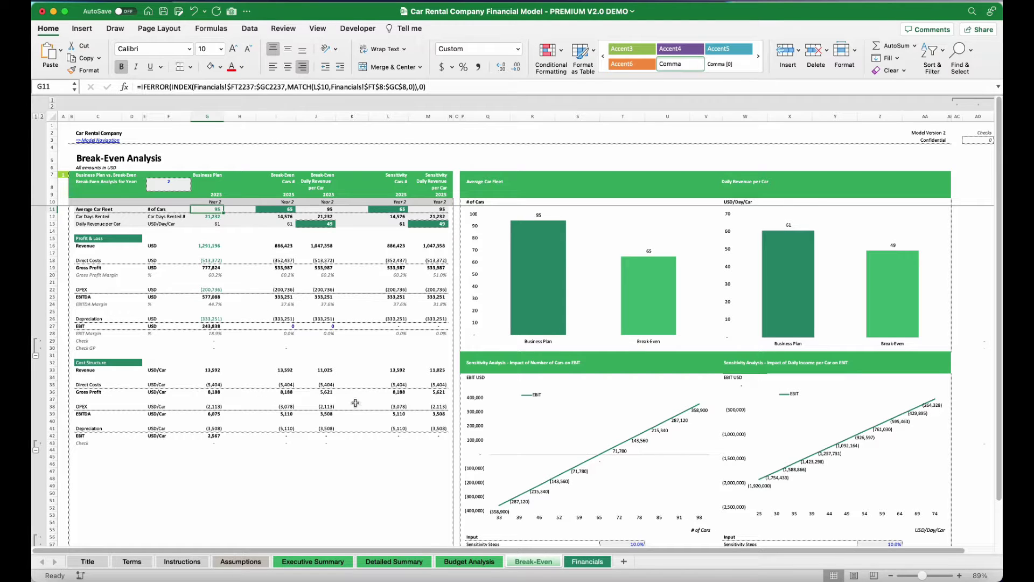
{"action": "left_click", "coordinate": [314, 223]}
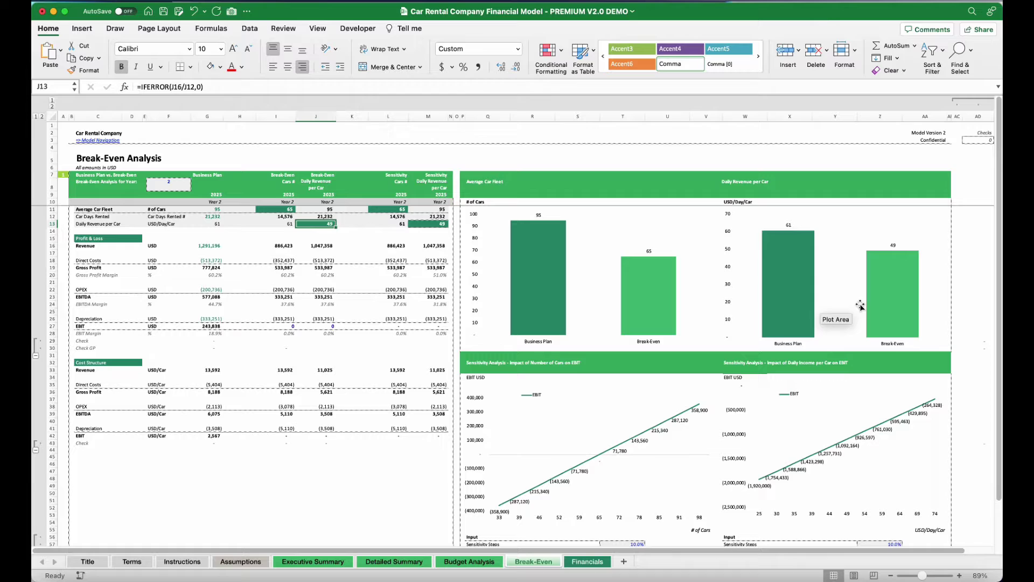
Move the Title sheet tab after Terms and return to the Financials sheet.
{"action": "left_click", "coordinate": [598, 561]}
{"action": "left_click_drag", "start_coordinate": [999, 443], "coordinate": [999, 102]}
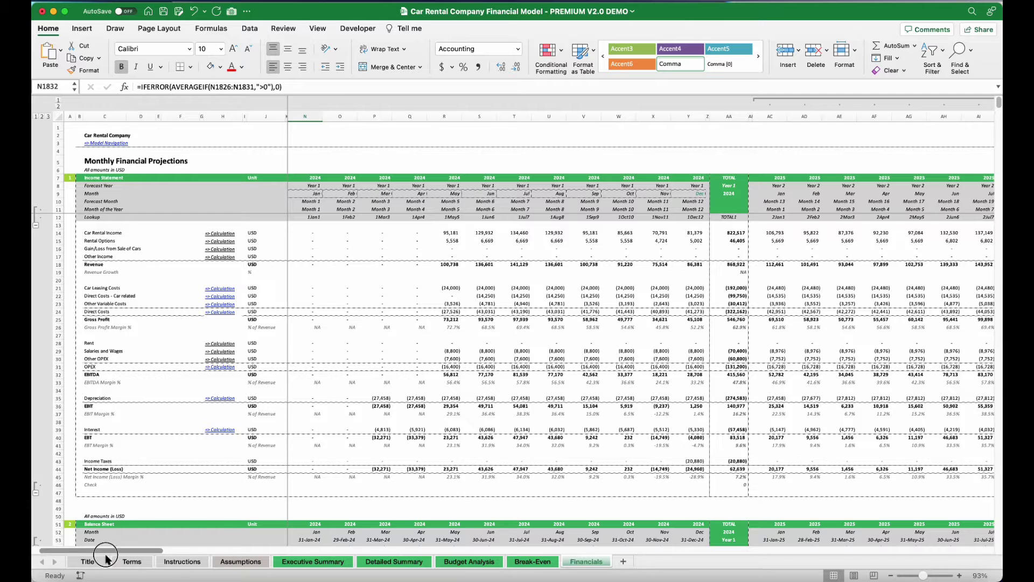
{"action": "left_click_drag", "start_coordinate": [94, 560], "coordinate": [156, 560]}
{"action": "left_click", "coordinate": [571, 566]}
Scroll across and down through the Financials sheet's projections.
{"action": "left_click_drag", "start_coordinate": [134, 553], "coordinate": [858, 469]}
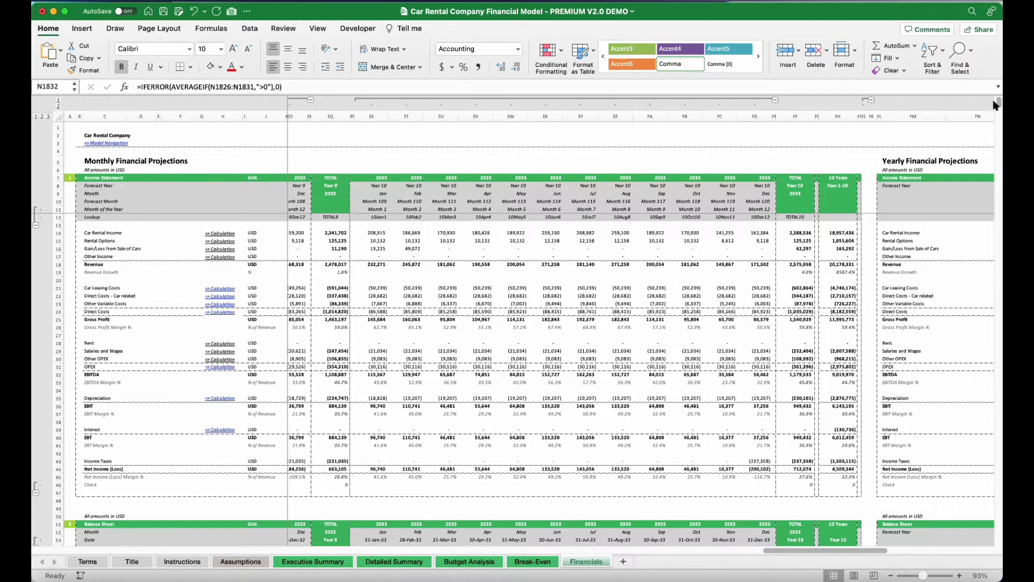
{"action": "left_click_drag", "start_coordinate": [998, 102], "coordinate": [998, 185]}
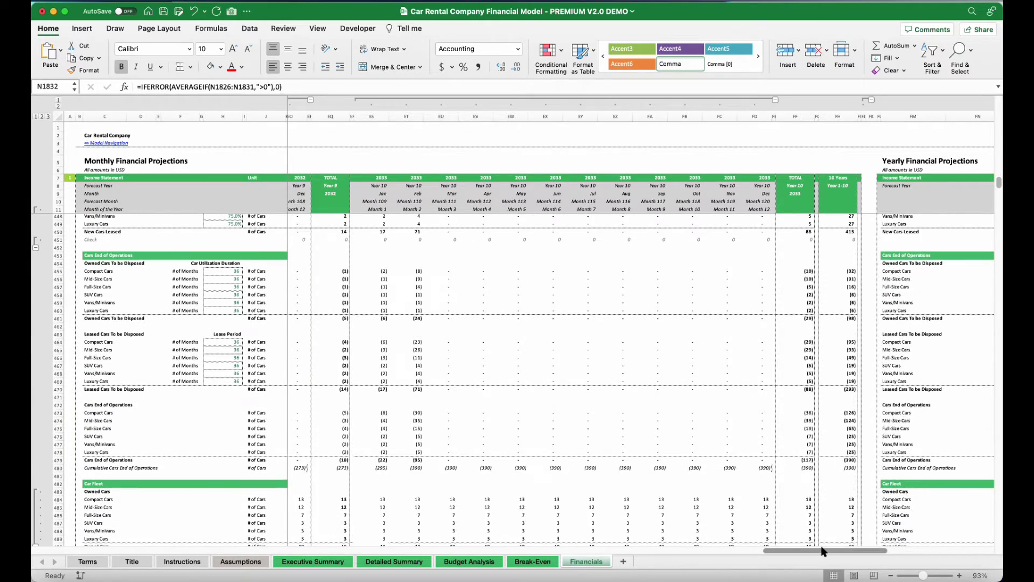
{"action": "left_click_drag", "start_coordinate": [823, 550], "coordinate": [39, 549]}
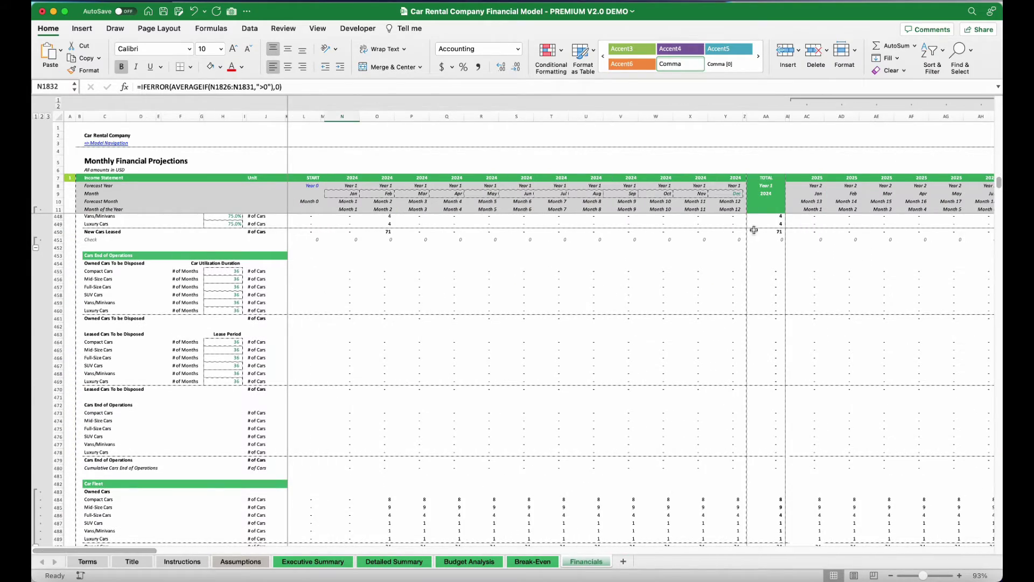
{"action": "left_click_drag", "start_coordinate": [138, 550], "coordinate": [932, 492]}
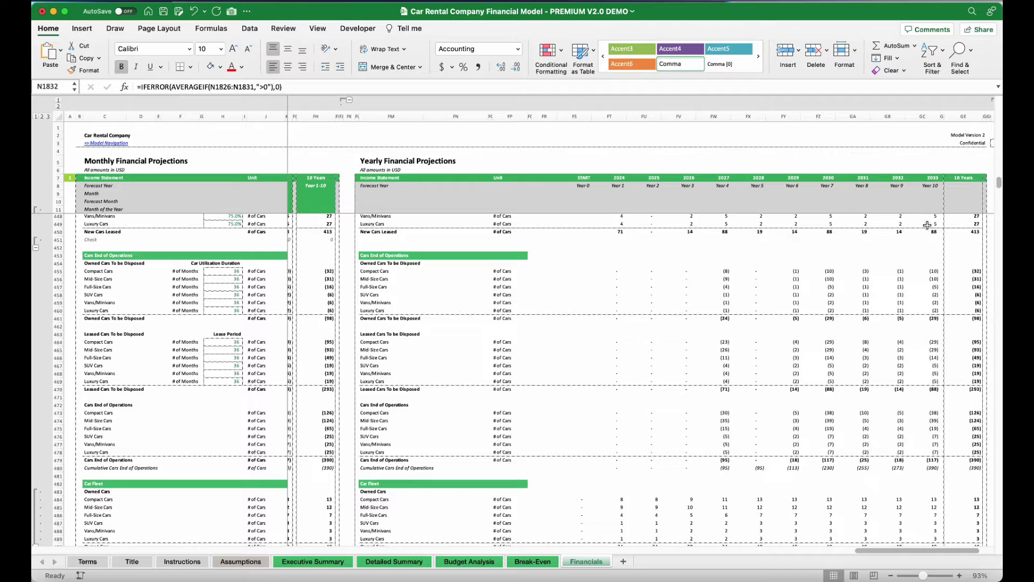
{"action": "left_click_drag", "start_coordinate": [1000, 184], "coordinate": [989, 446]}
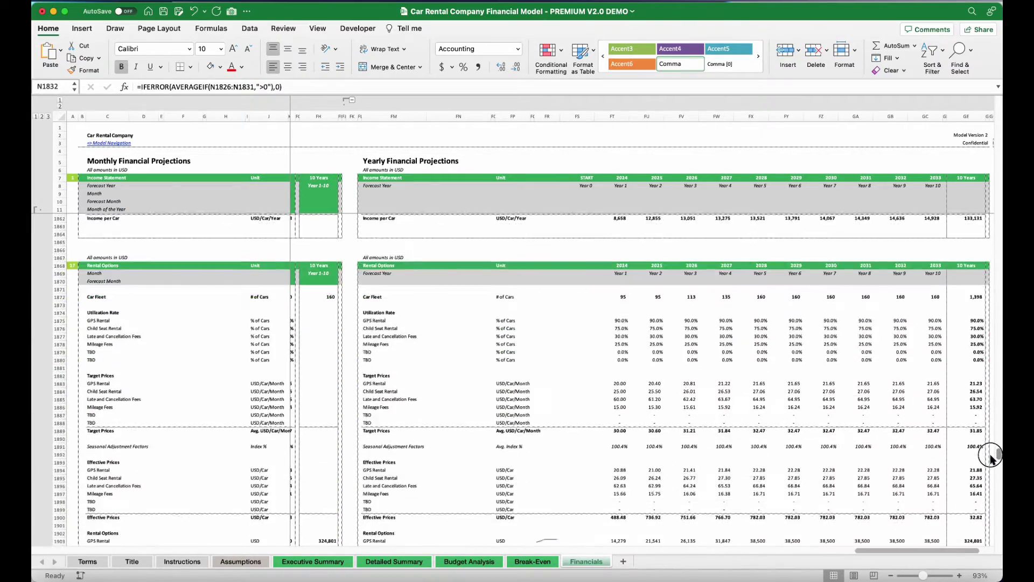
{"action": "scroll", "coordinate": [990, 457], "scroll_direction": "down", "scroll_amount": 10}
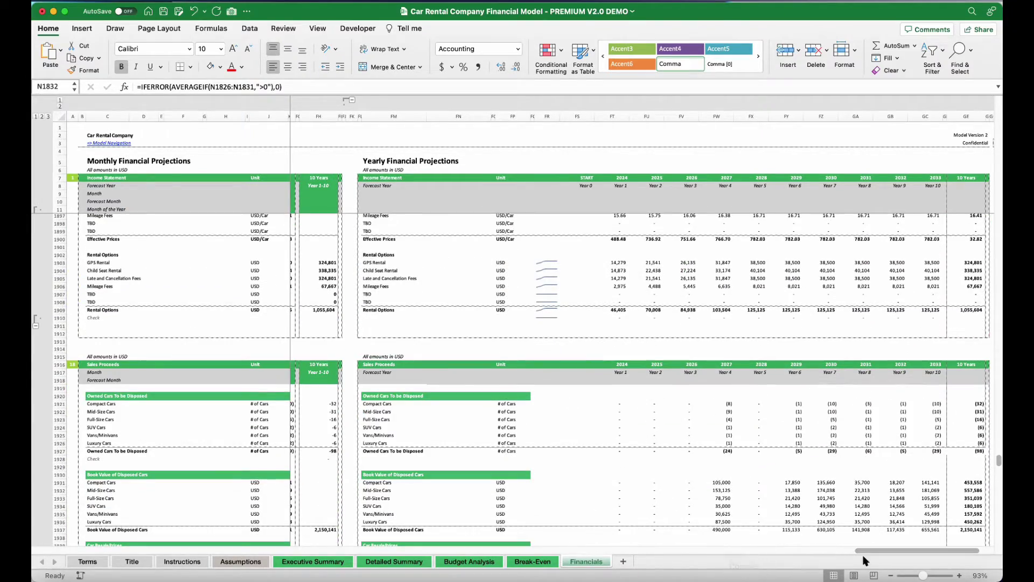
{"action": "left_click_drag", "start_coordinate": [863, 559], "coordinate": [36, 558]}
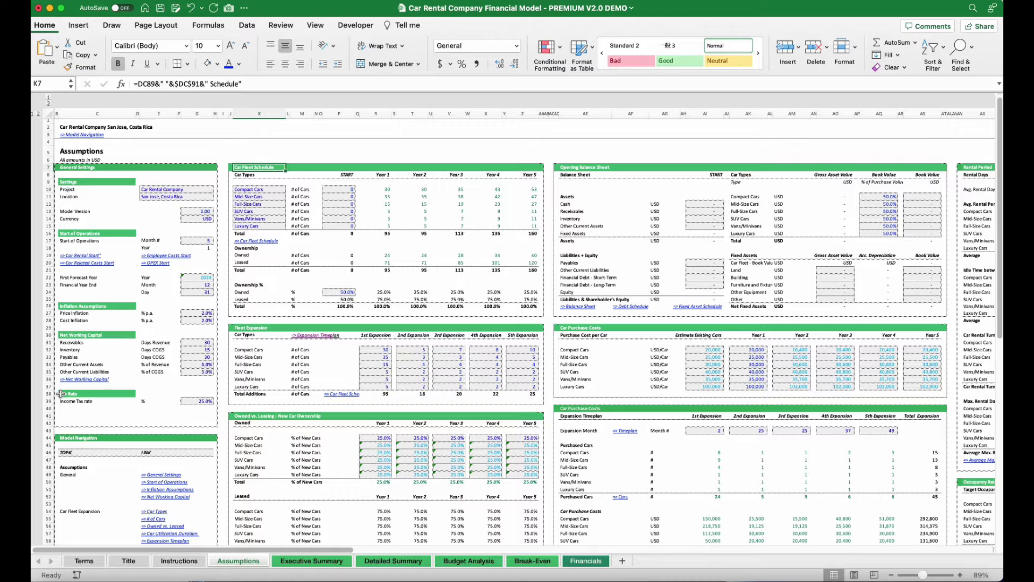
Read through the Instructions sheet, then follow the Step 1 '=> Assumption Sheet' link.
{"action": "left_click", "coordinate": [180, 561]}
{"action": "scroll", "coordinate": [228, 295], "scroll_direction": "up", "scroll_amount": 10}
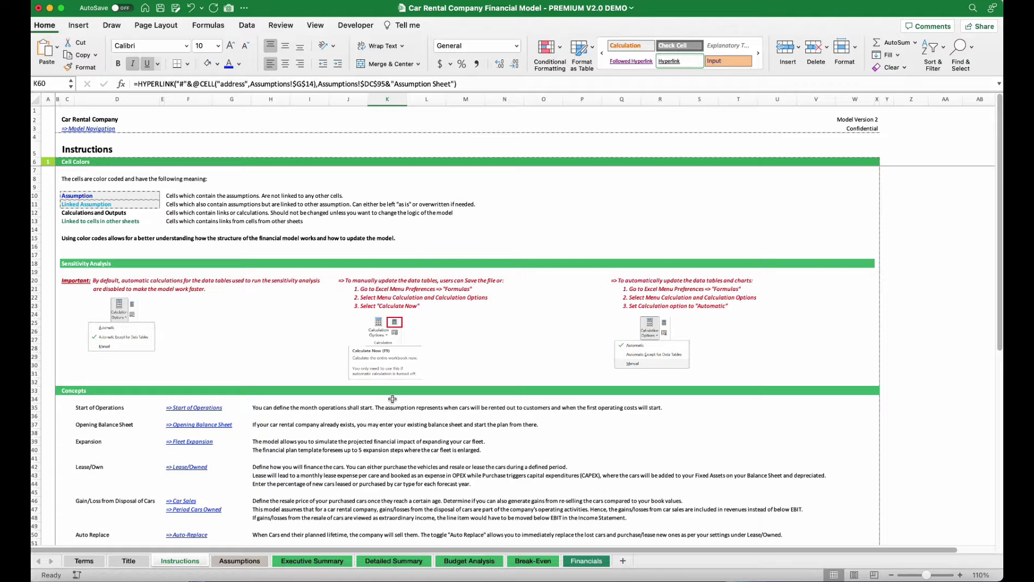
{"action": "scroll", "coordinate": [392, 399], "scroll_direction": "down", "scroll_amount": 5}
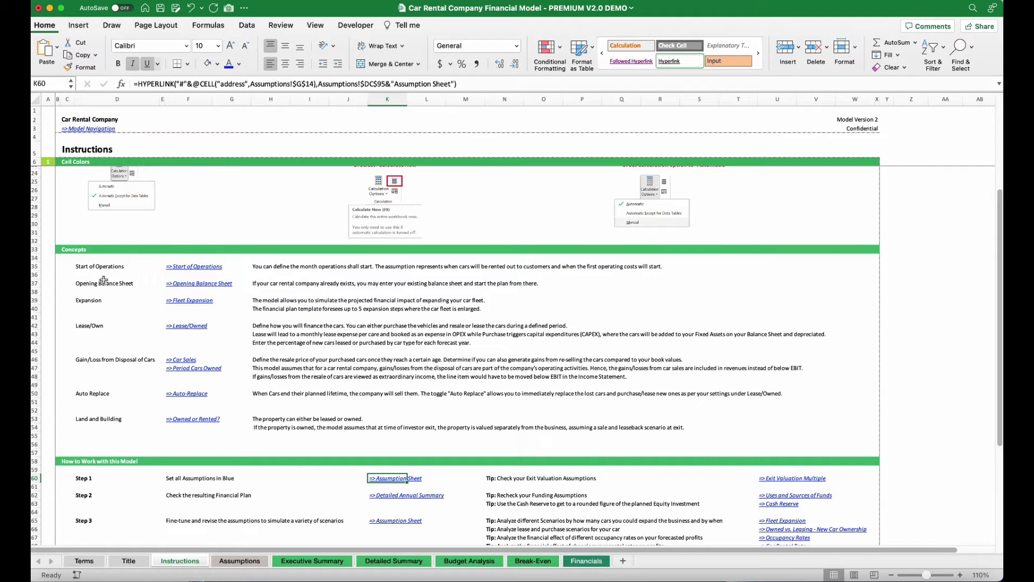
{"action": "scroll", "coordinate": [103, 279], "scroll_direction": "down", "scroll_amount": 6}
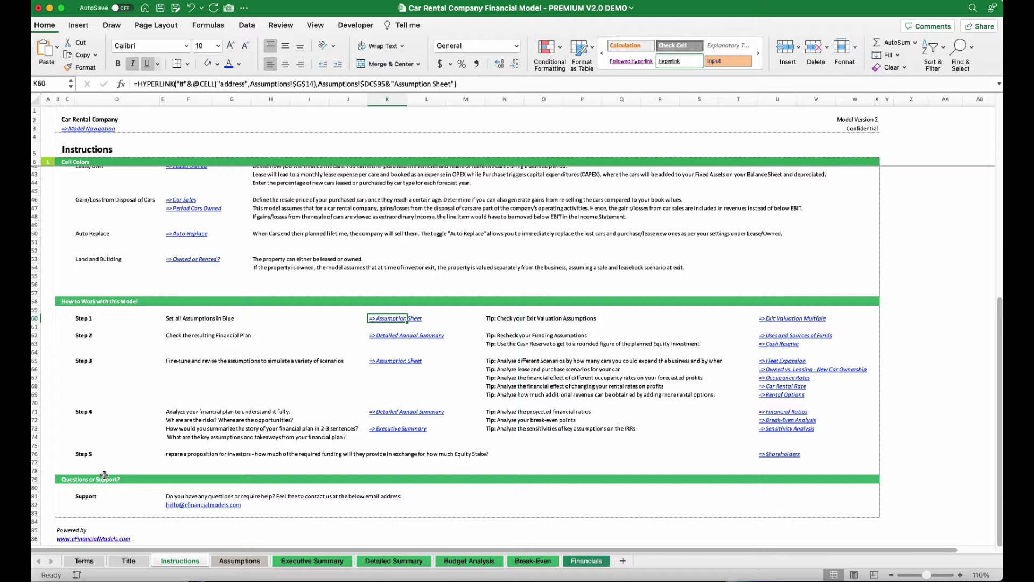
{"action": "left_click", "coordinate": [382, 320]}
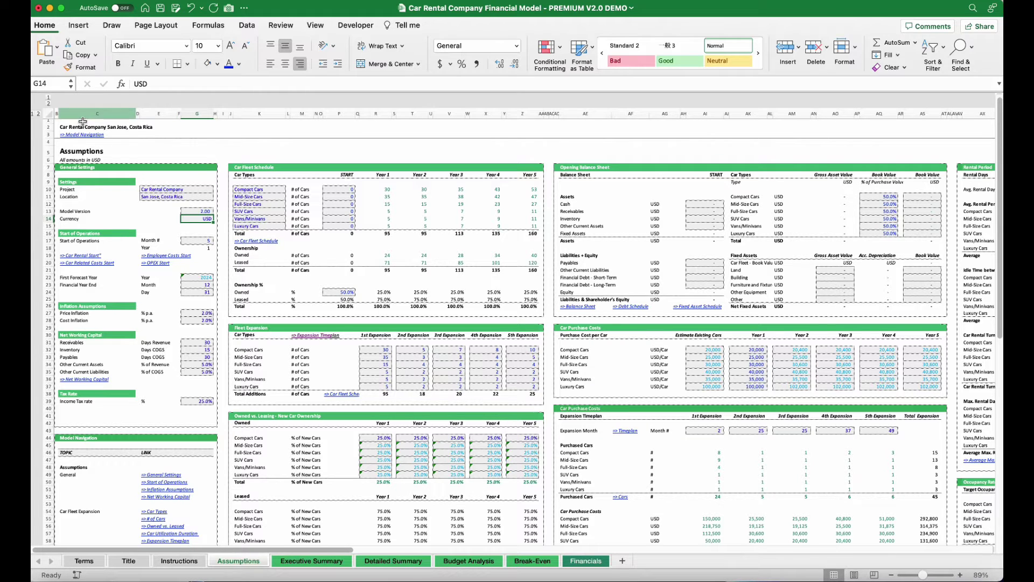
{"action": "left_click", "coordinate": [206, 209]}
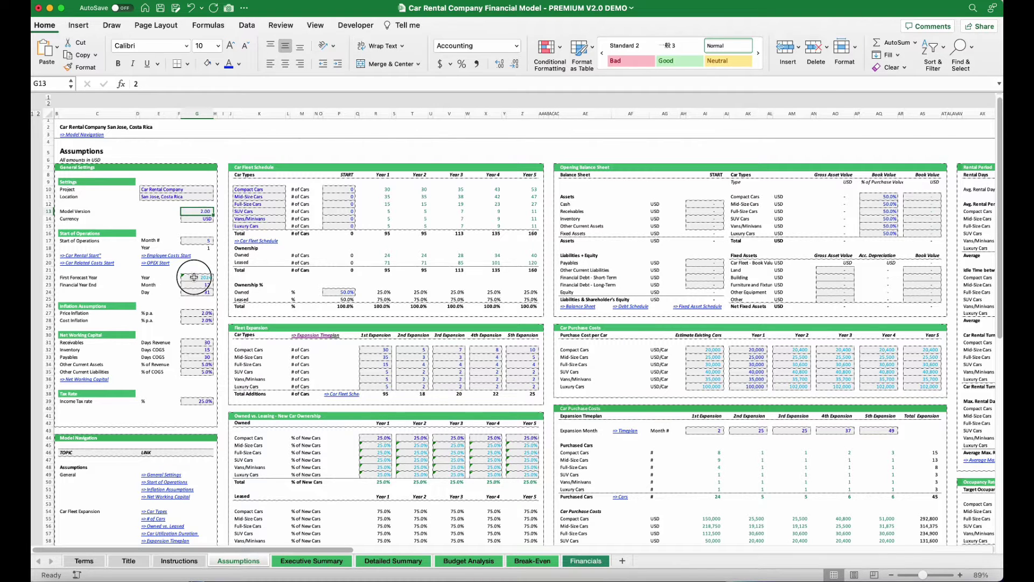
{"action": "left_click_drag", "start_coordinate": [197, 277], "coordinate": [197, 292]}
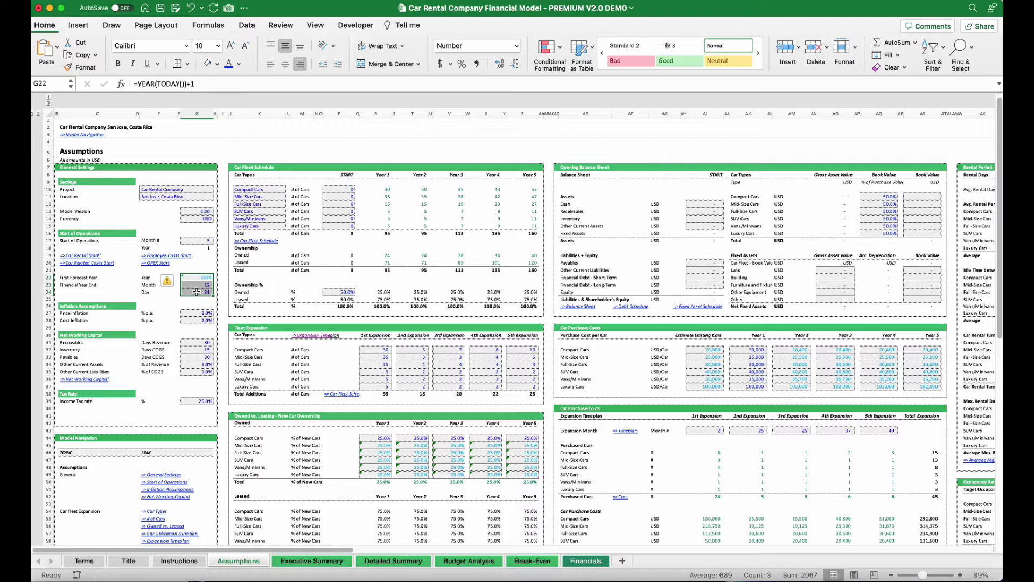
{"action": "left_click", "coordinate": [346, 219]}
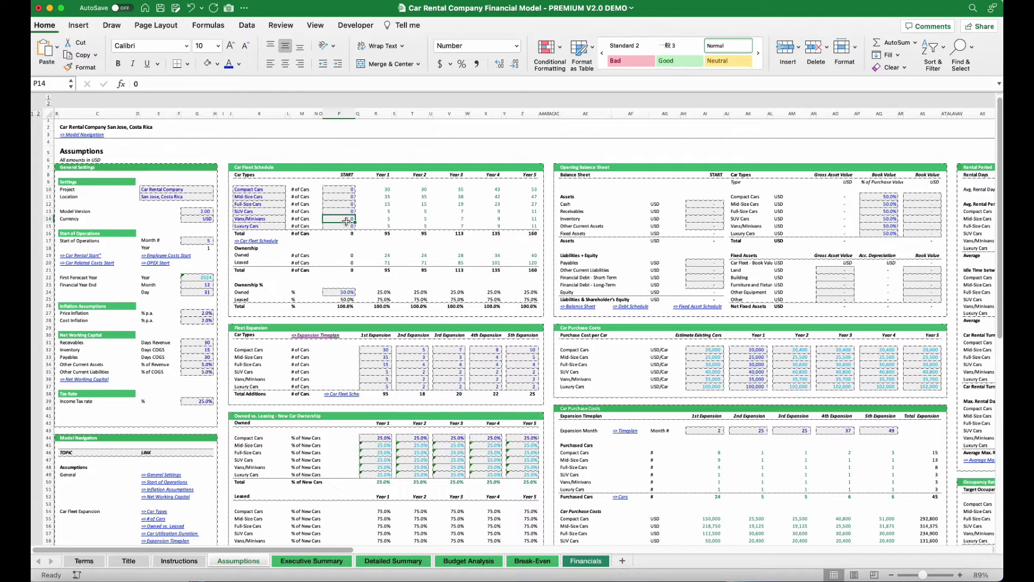
Set the Compact Cars starting fleet to 10 and check the expansion counts and Year 1 total.
{"action": "left_click", "coordinate": [342, 189]}
{"action": "type", "text": "10"}
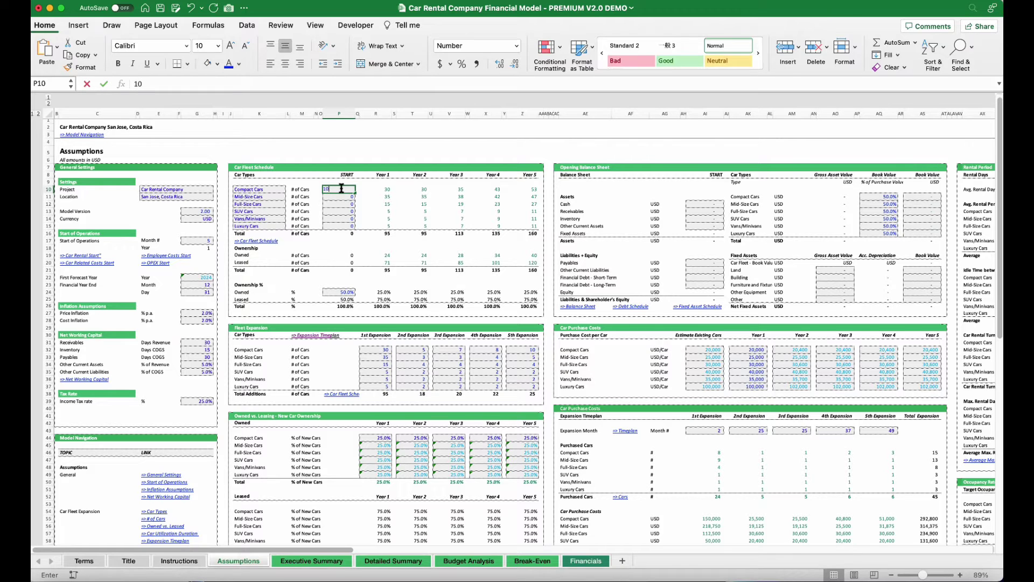
{"action": "key", "text": "Return"}
{"action": "key", "text": "Return"}
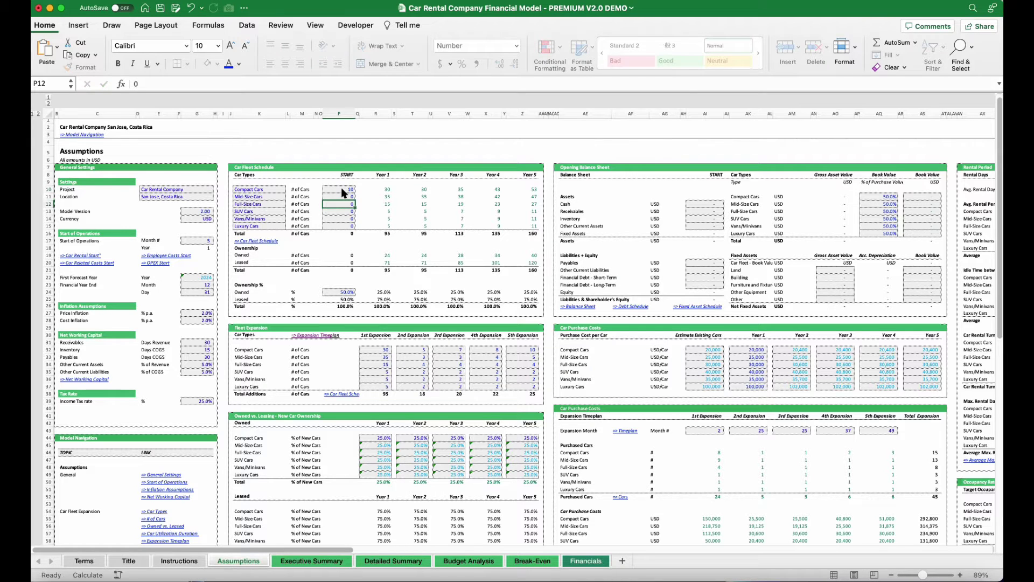
{"action": "left_click", "coordinate": [380, 350]}
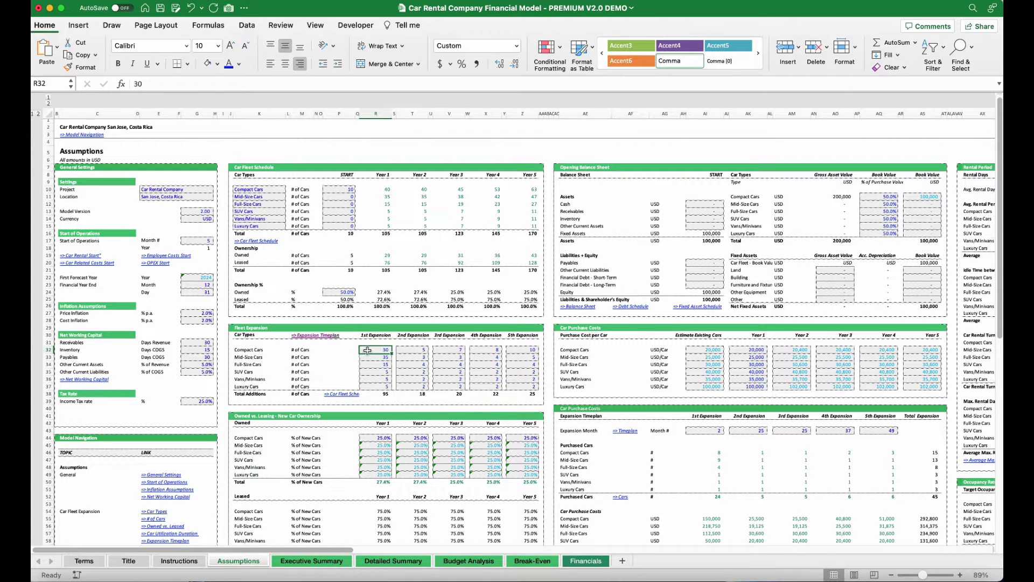
{"action": "left_click", "coordinate": [369, 385]}
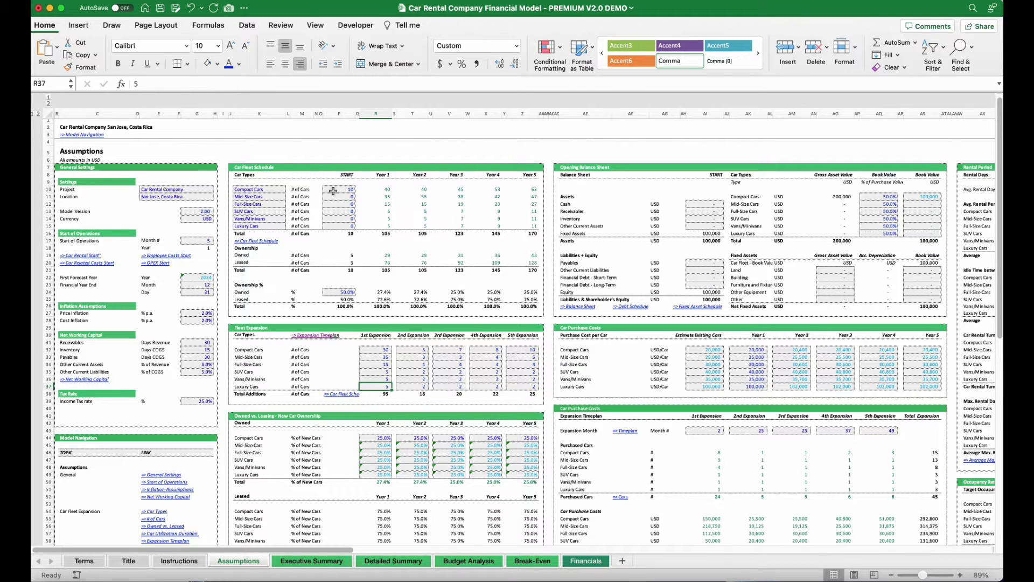
{"action": "left_click", "coordinate": [385, 235]}
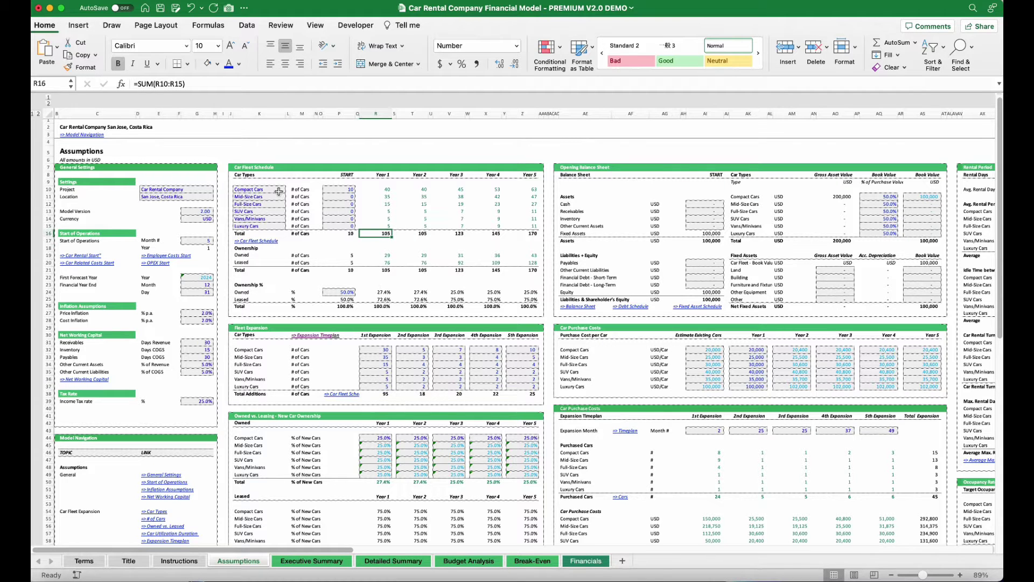
Select the car type names K10:K14 and follow the '=> Expansion Timeplan' link.
{"action": "left_click_drag", "start_coordinate": [276, 192], "coordinate": [275, 221]}
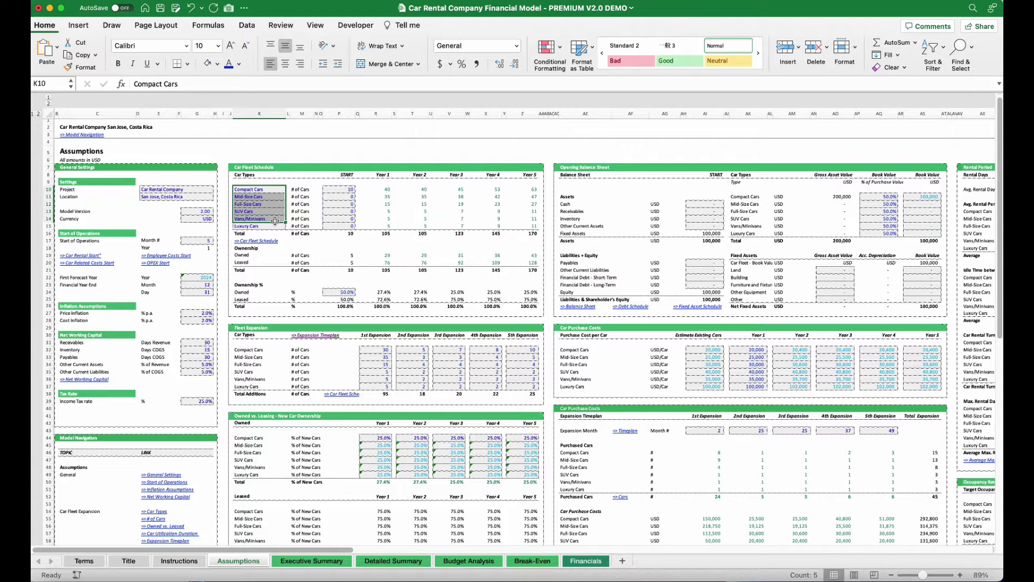
{"action": "left_click", "coordinate": [310, 336]}
{"action": "scroll", "coordinate": [442, 327], "scroll_direction": "right", "scroll_amount": 3}
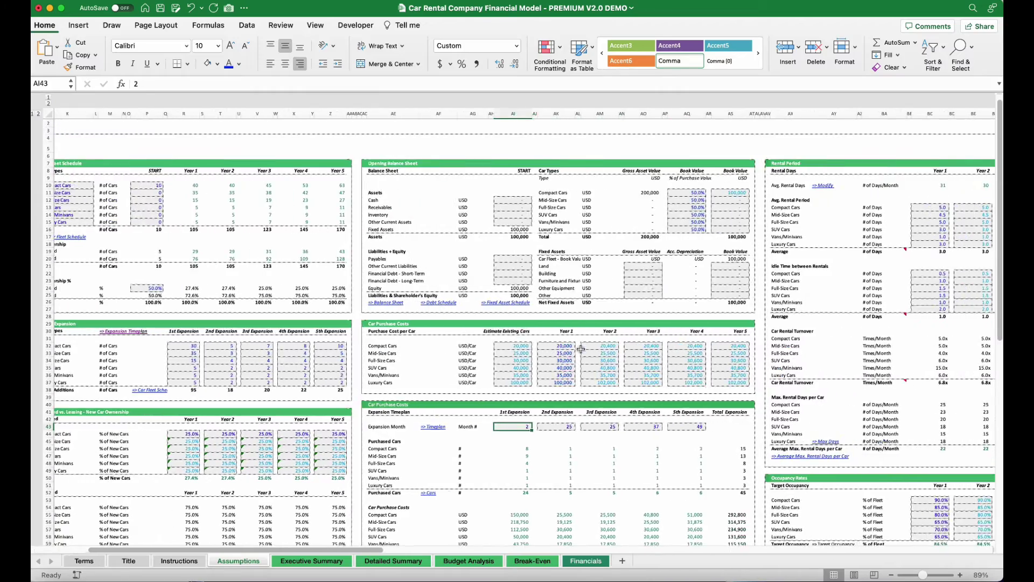
{"action": "scroll", "coordinate": [442, 327], "scroll_direction": "down", "scroll_amount": 5}
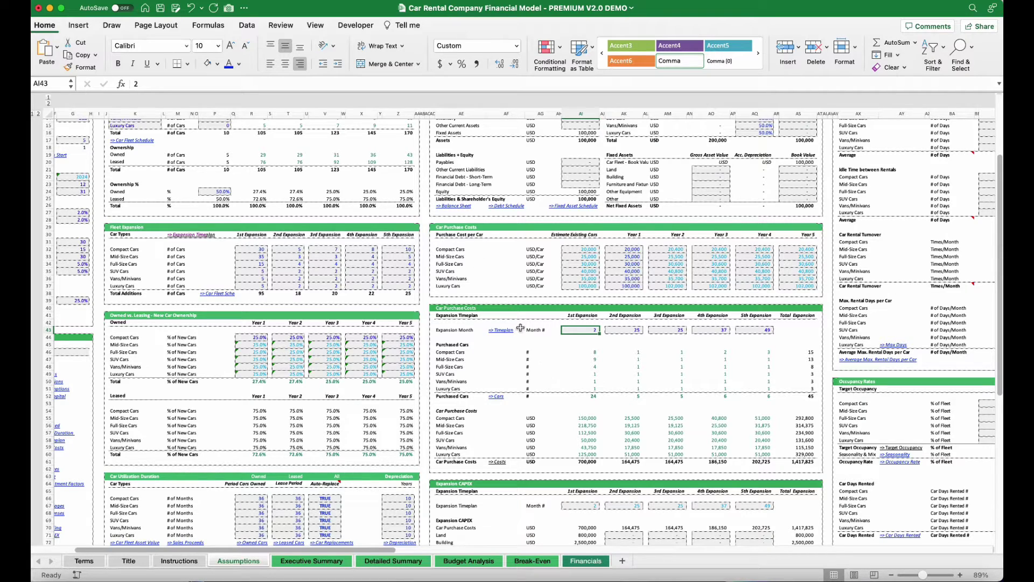
{"action": "scroll", "coordinate": [596, 332], "scroll_direction": "left", "scroll_amount": 3}
{"action": "scroll", "coordinate": [597, 332], "scroll_direction": "left", "scroll_amount": 3}
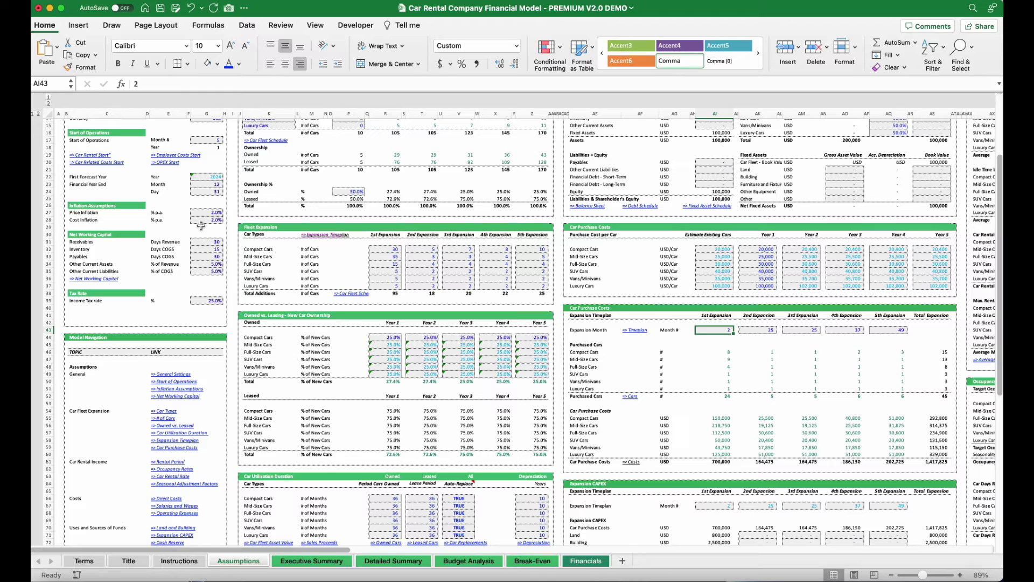
Enter 3 as the Start of Operations month in G17 and check the first month's rental income.
{"action": "left_click", "coordinate": [203, 206]}
{"action": "scroll", "coordinate": [203, 207], "scroll_direction": "up", "scroll_amount": 5}
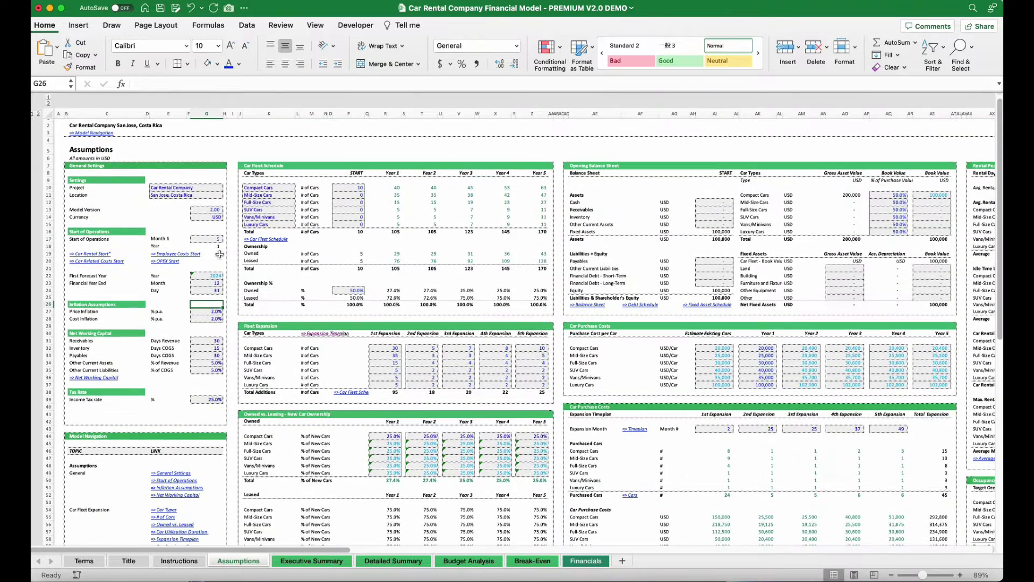
{"action": "left_click", "coordinate": [206, 239]}
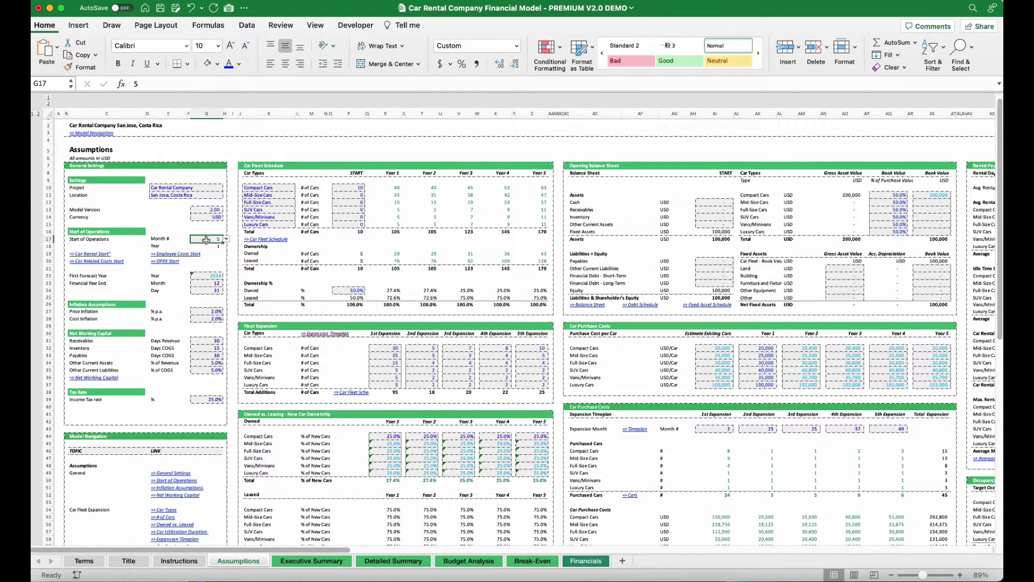
{"action": "type", "text": "3"}
{"action": "key", "text": "Return"}
{"action": "left_click", "coordinate": [206, 238]}
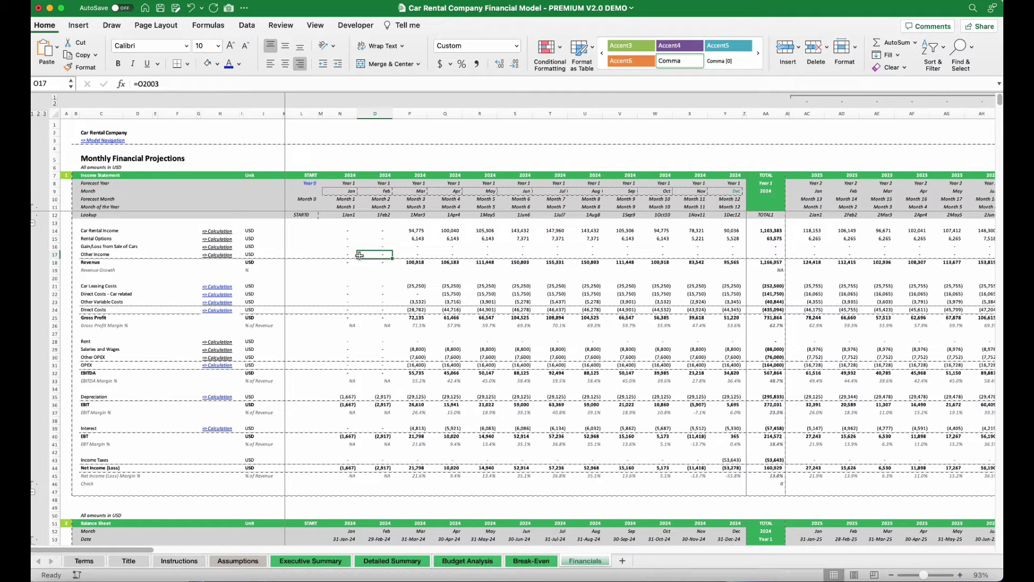
{"action": "left_click", "coordinate": [412, 231]}
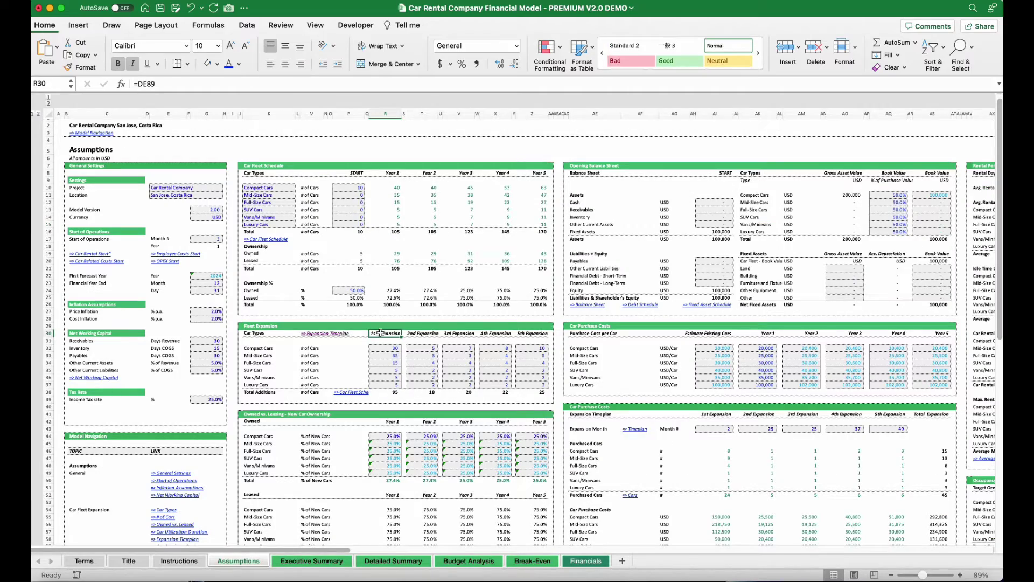
{"action": "scroll", "coordinate": [371, 276], "scroll_direction": "down", "scroll_amount": 5}
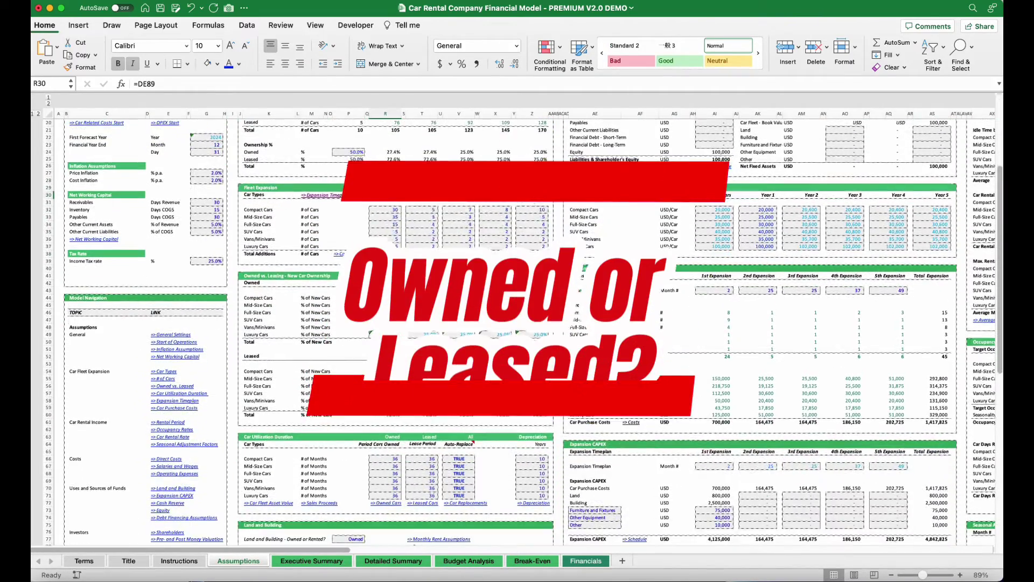
{"action": "scroll", "coordinate": [303, 299], "scroll_direction": "down", "scroll_amount": 1}
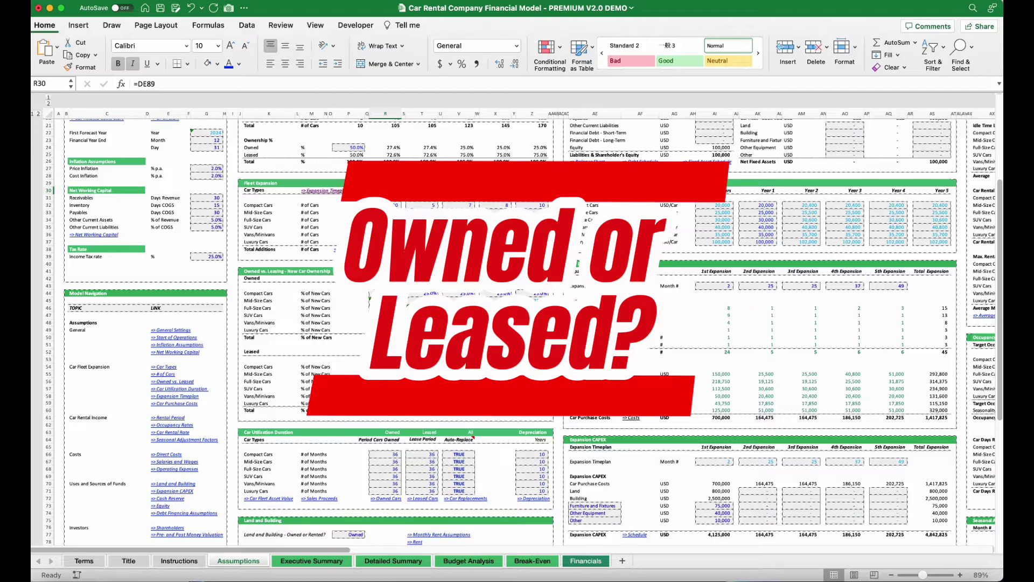
{"action": "left_click", "coordinate": [385, 293]}
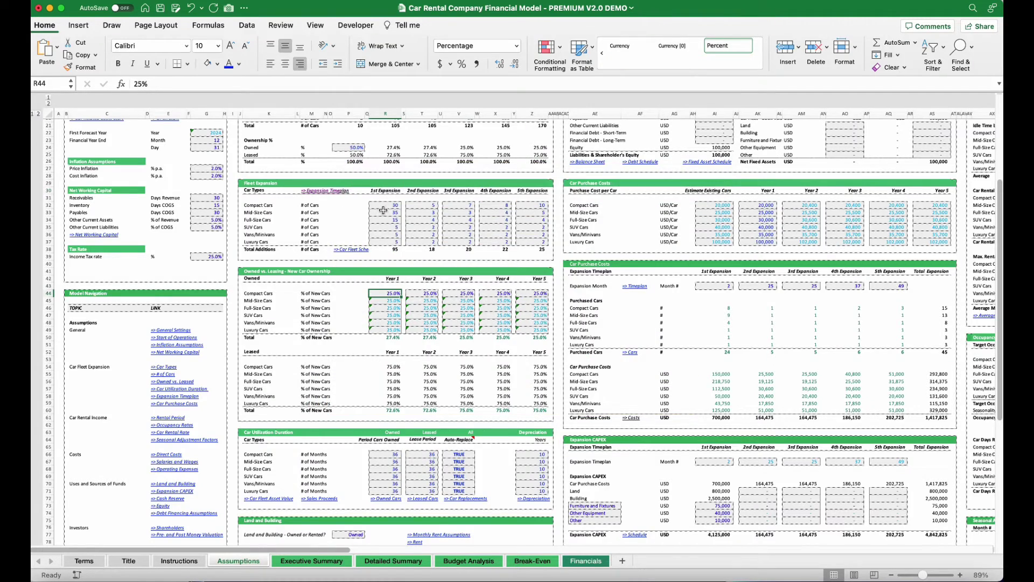
{"action": "scroll", "coordinate": [365, 180], "scroll_direction": "up", "scroll_amount": 6}
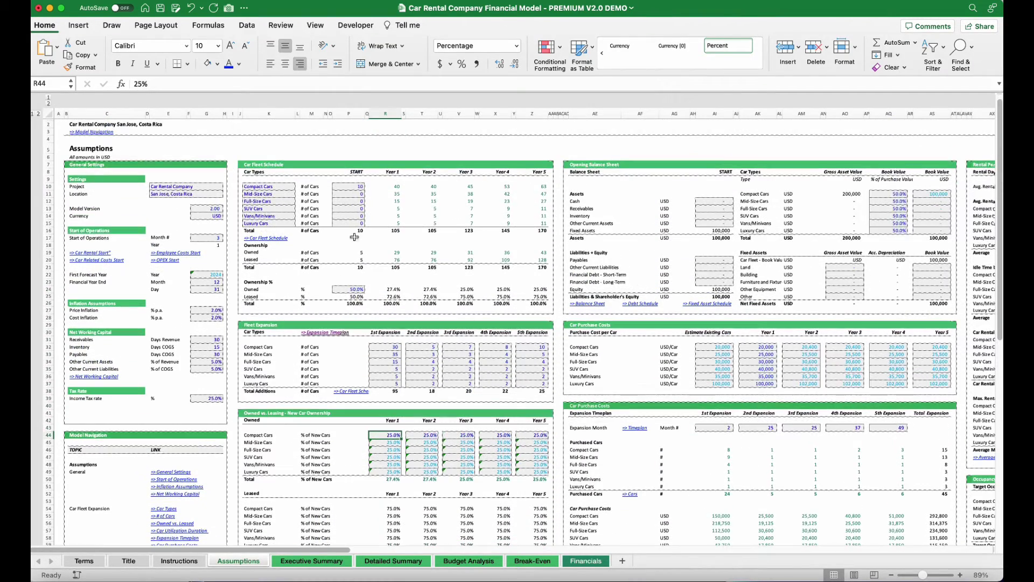
{"action": "left_click", "coordinate": [350, 295]}
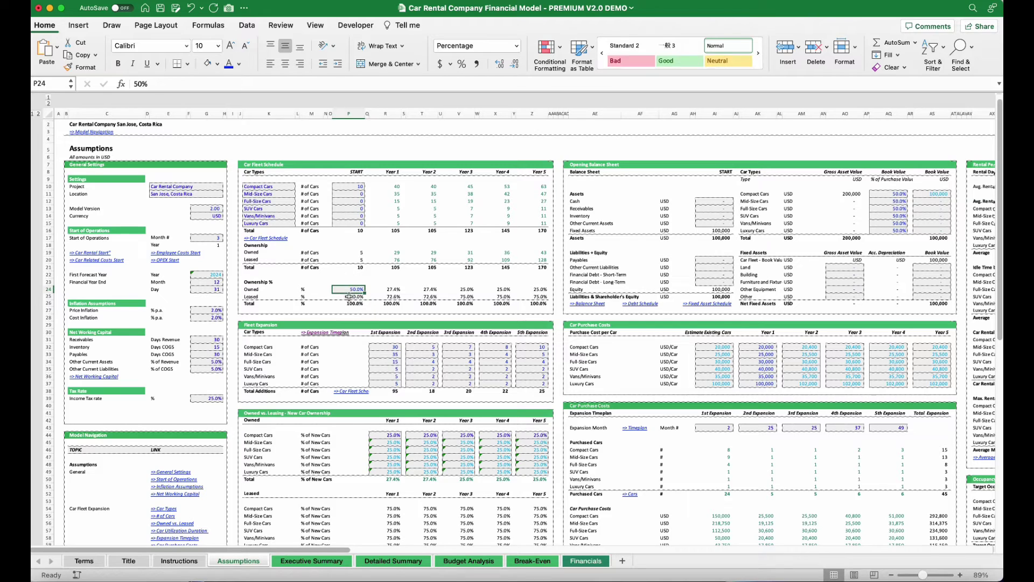
{"action": "scroll", "coordinate": [367, 270], "scroll_direction": "down", "scroll_amount": 9}
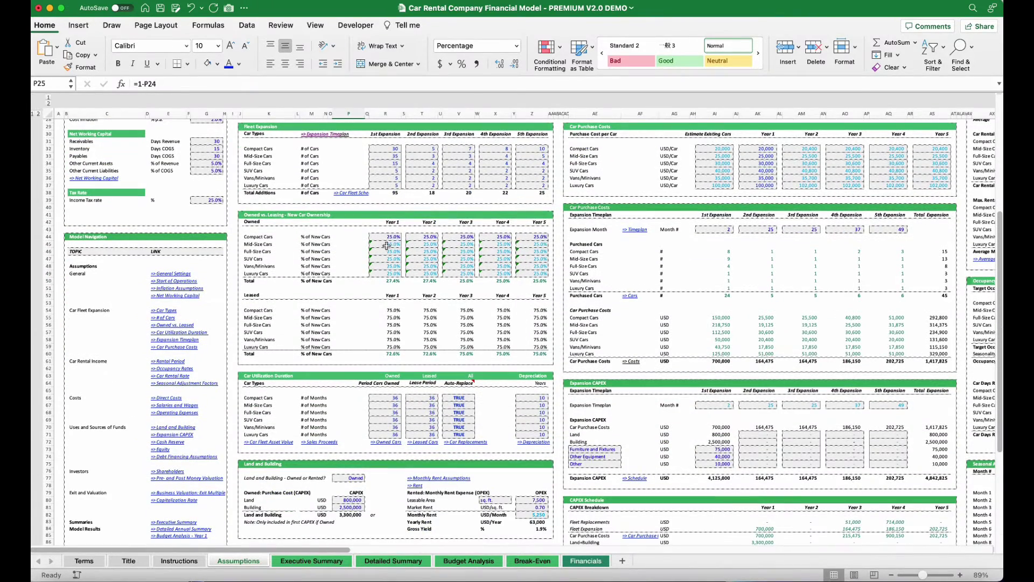
{"action": "left_click", "coordinate": [389, 240]}
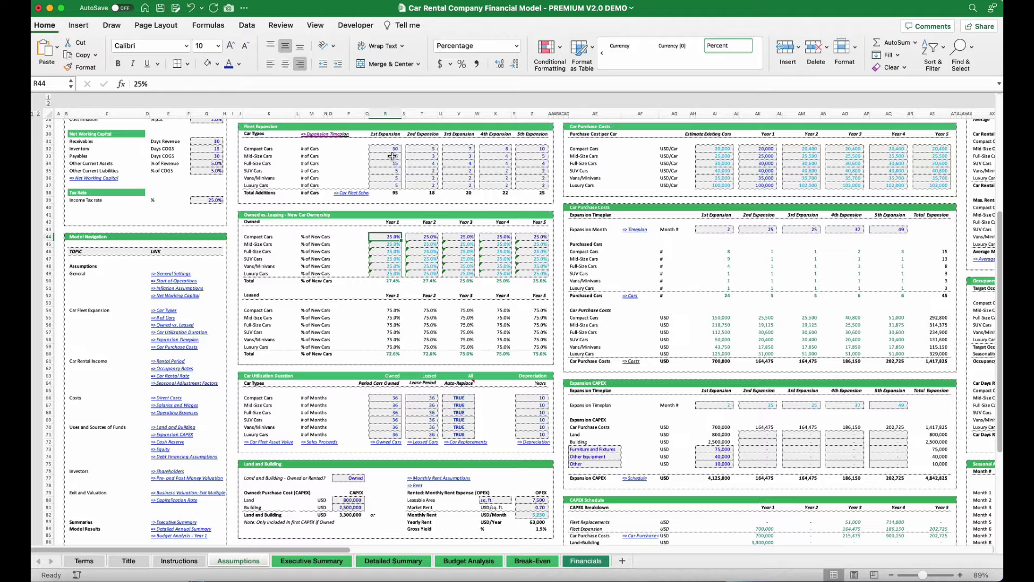
{"action": "left_click", "coordinate": [390, 311]}
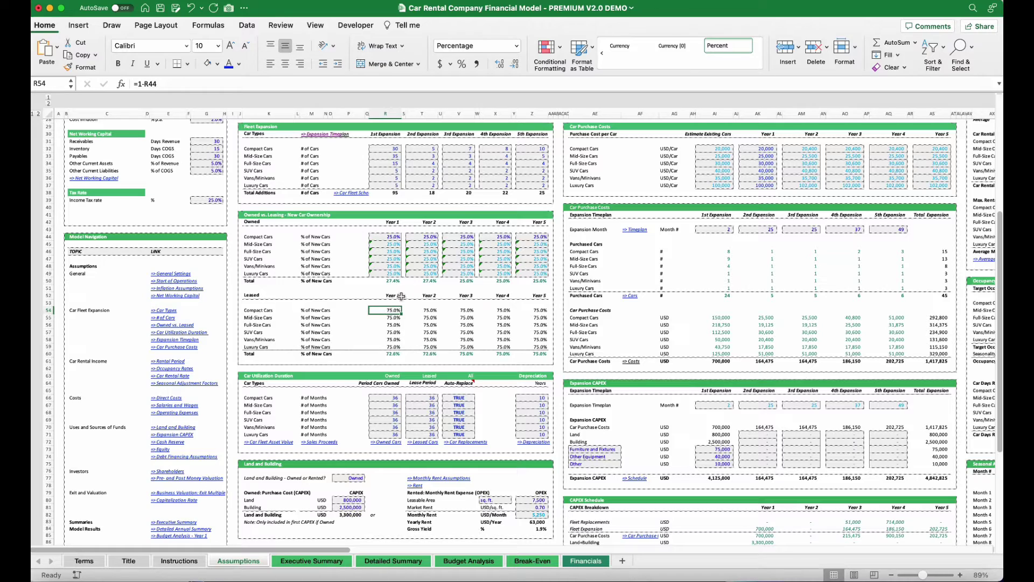
{"action": "scroll", "coordinate": [401, 296], "scroll_direction": "right", "scroll_amount": 1}
{"action": "scroll", "coordinate": [401, 296], "scroll_direction": "up", "scroll_amount": 5}
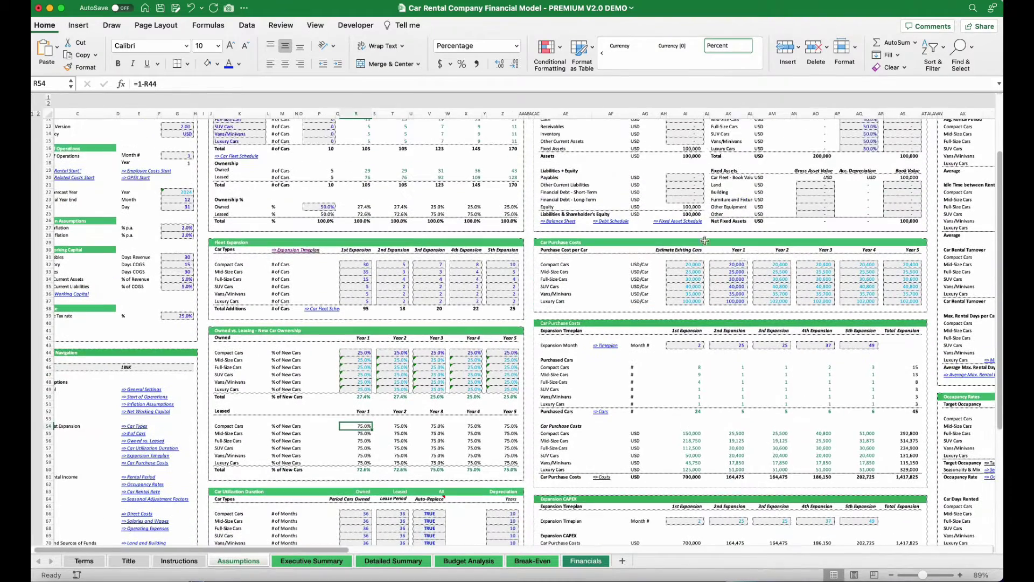
{"action": "left_click", "coordinate": [741, 264]}
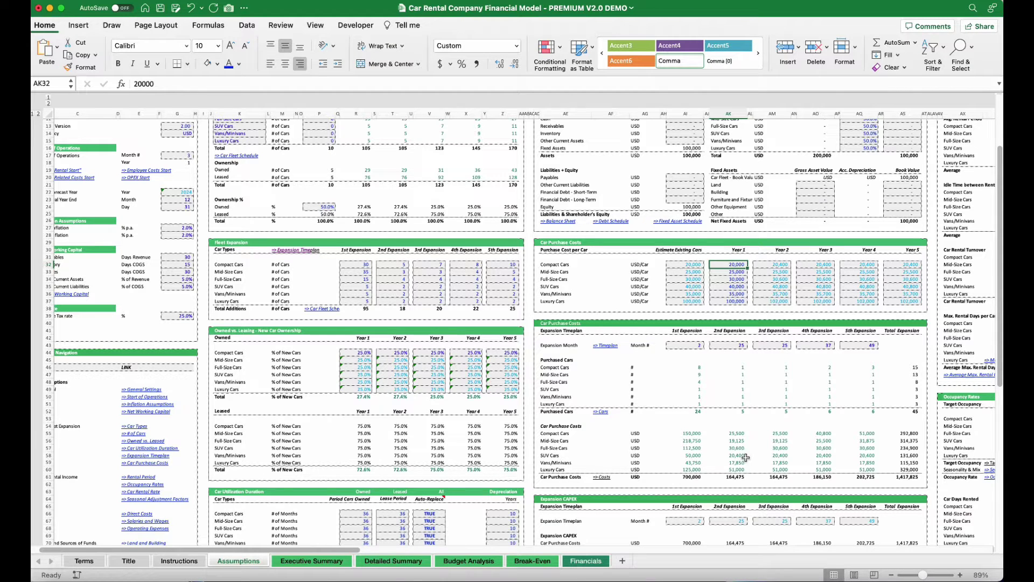
{"action": "left_click", "coordinate": [734, 475]}
{"action": "left_click", "coordinate": [683, 477]}
{"action": "left_click_drag", "start_coordinate": [718, 482], "coordinate": [905, 479]}
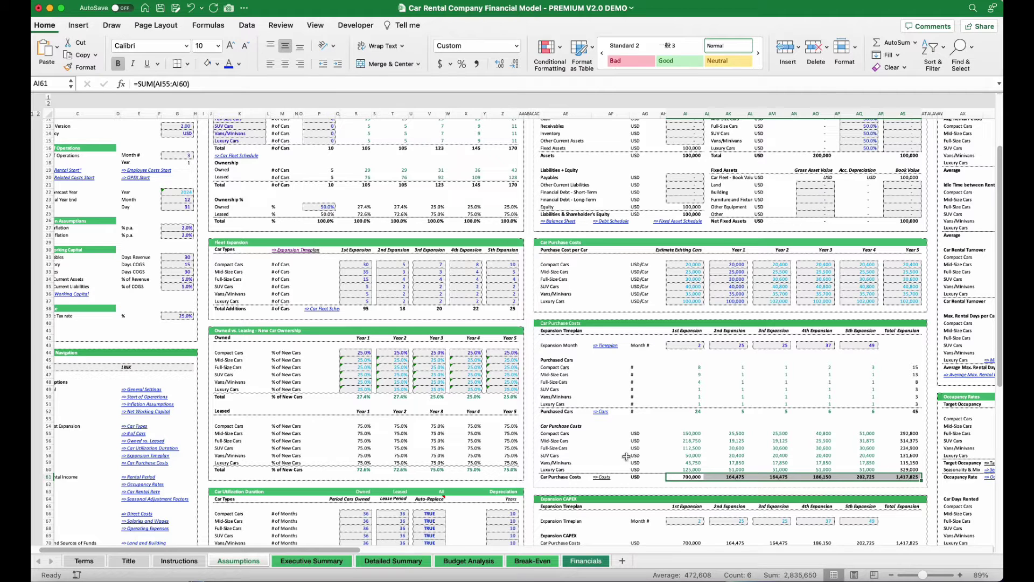
{"action": "left_click", "coordinate": [362, 433]}
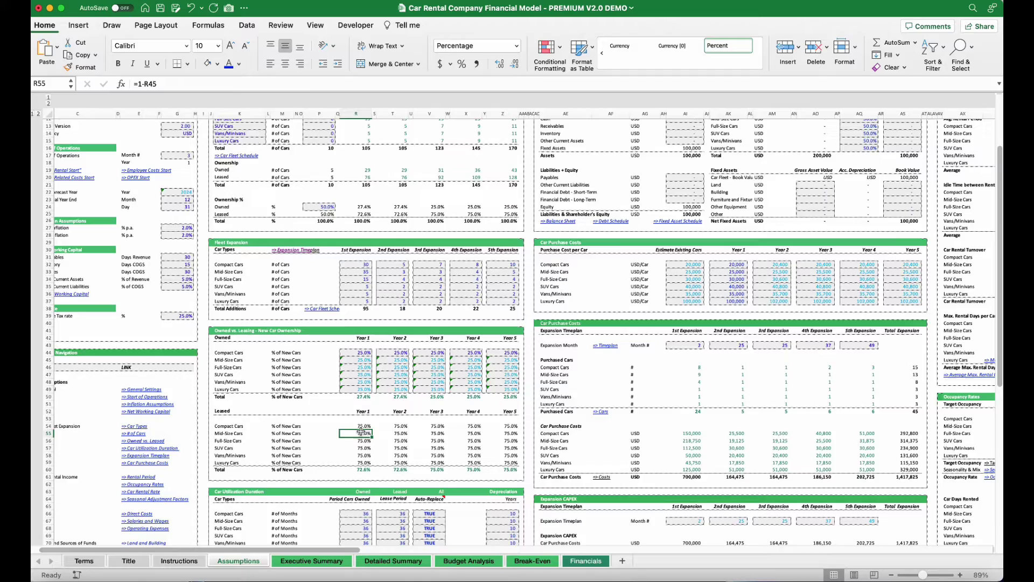
{"action": "scroll", "coordinate": [362, 432], "scroll_direction": "right", "scroll_amount": 15}
{"action": "scroll", "coordinate": [362, 433], "scroll_direction": "up", "scroll_amount": 3}
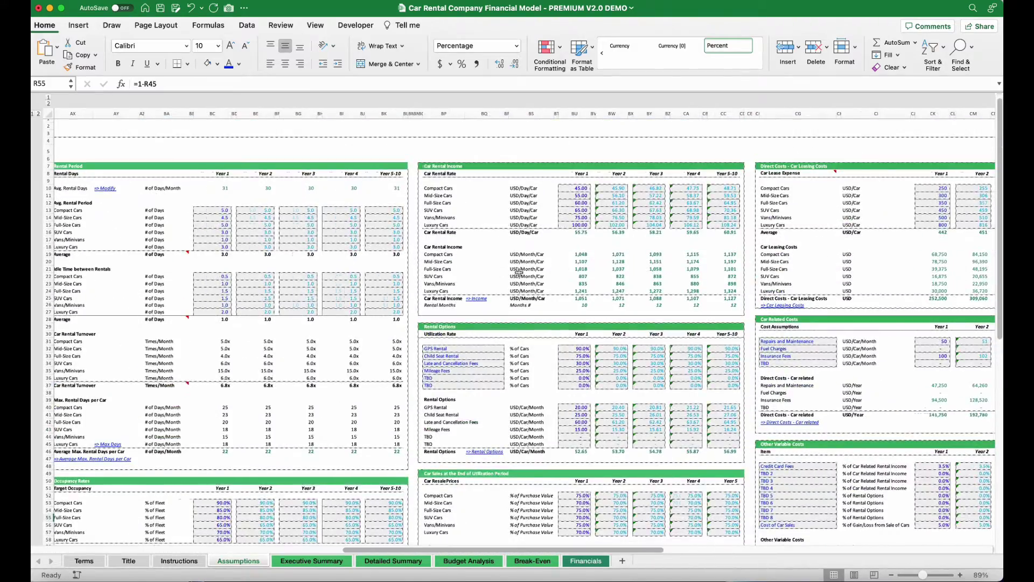
{"action": "scroll", "coordinate": [519, 272], "scroll_direction": "right", "scroll_amount": 10}
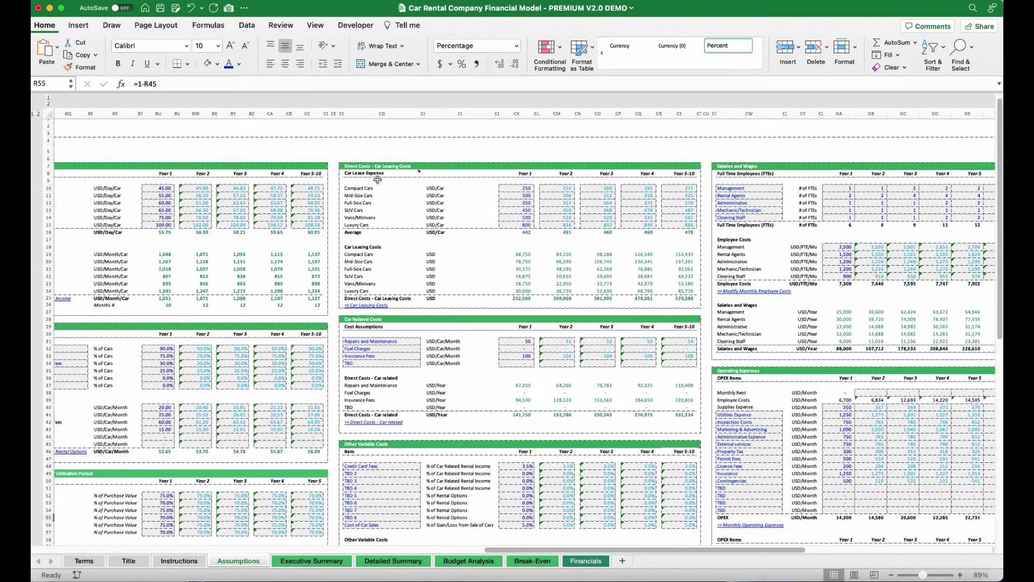
{"action": "left_click", "coordinate": [360, 166]}
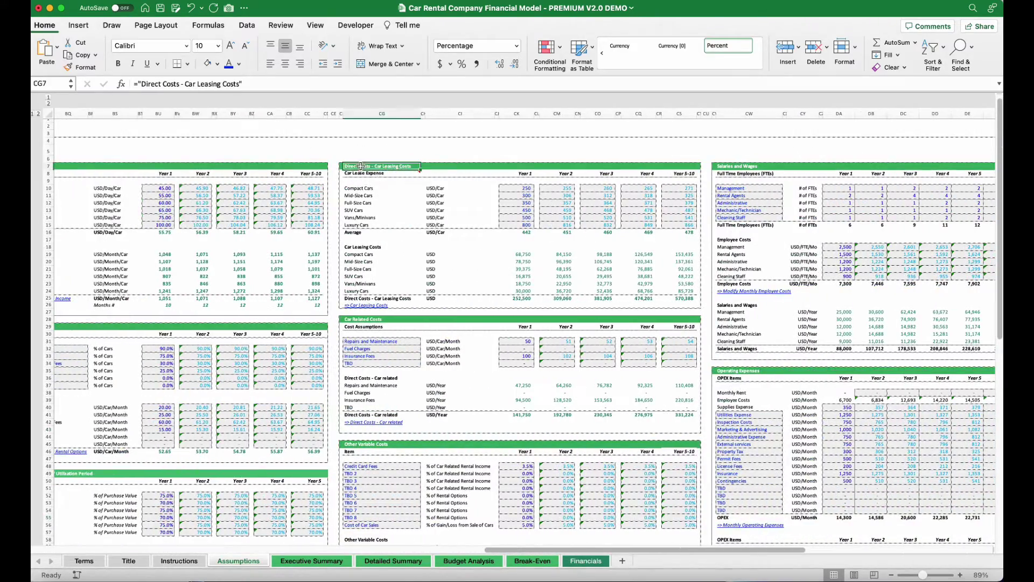
{"action": "left_click", "coordinate": [527, 188]}
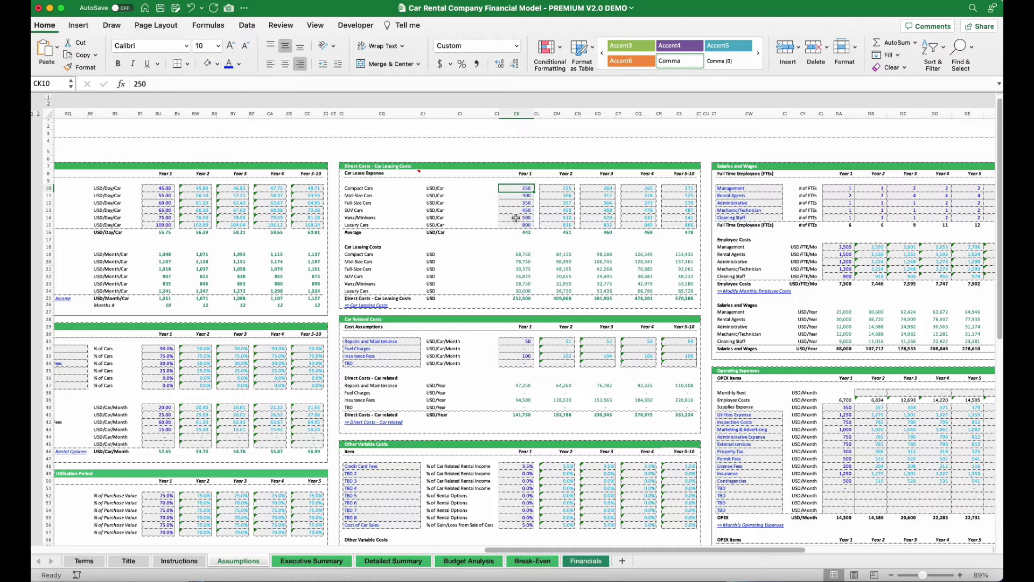
{"action": "left_click", "coordinate": [521, 262]}
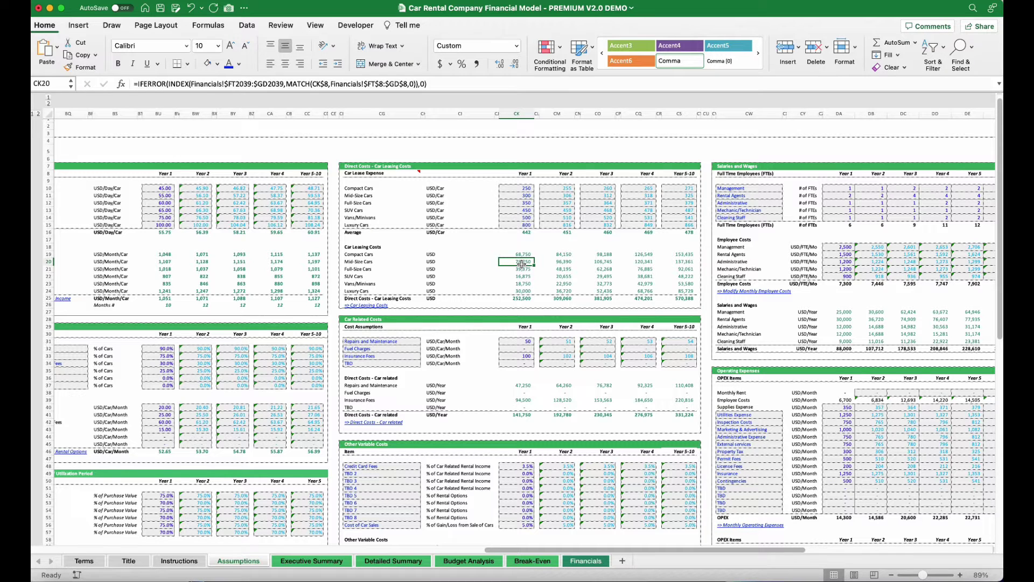
{"action": "scroll", "coordinate": [521, 264], "scroll_direction": "left", "scroll_amount": 20}
{"action": "scroll", "coordinate": [458, 350], "scroll_direction": "down", "scroll_amount": 5}
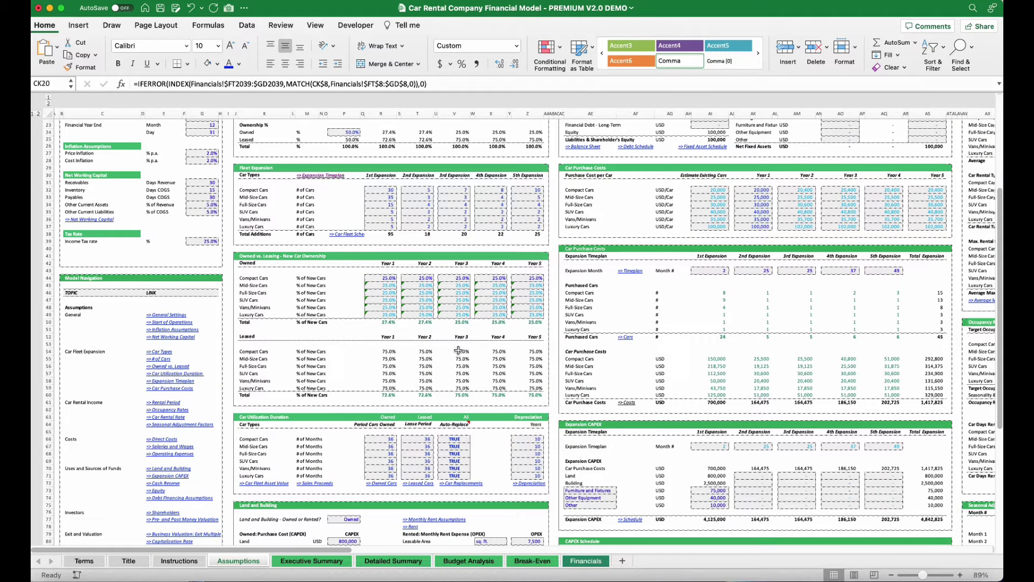
{"action": "left_click", "coordinate": [370, 441]}
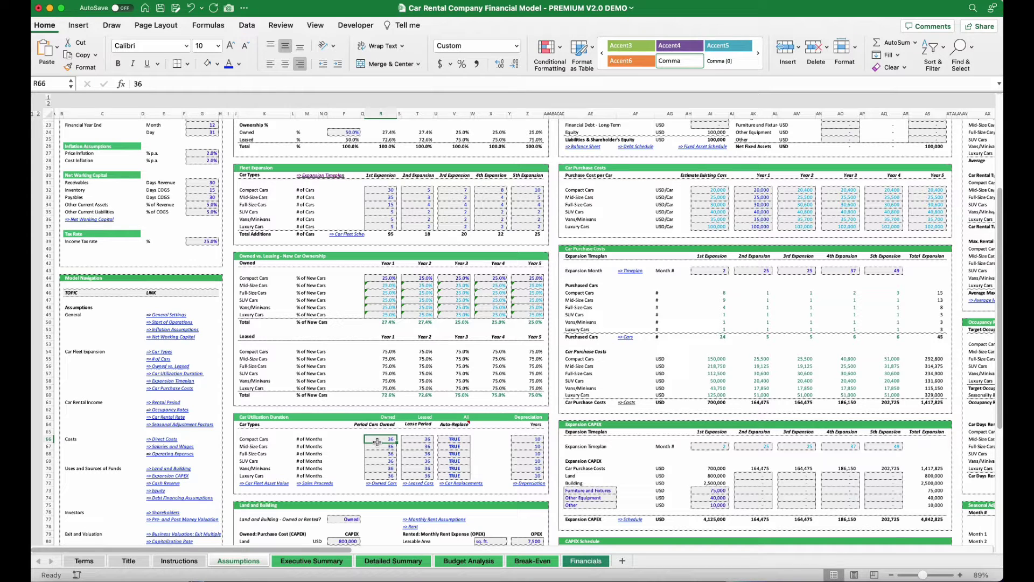
Set compact-car auto-replacement to FALSE and paste it across all six car types.
{"action": "left_click", "coordinate": [455, 439]}
{"action": "left_click", "coordinate": [473, 439]}
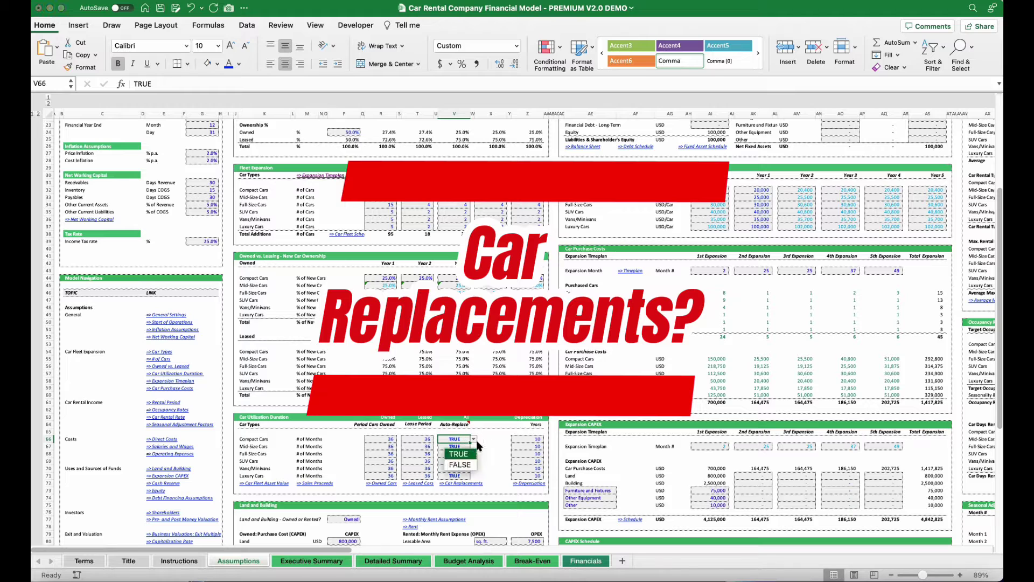
{"action": "left_click", "coordinate": [459, 438]}
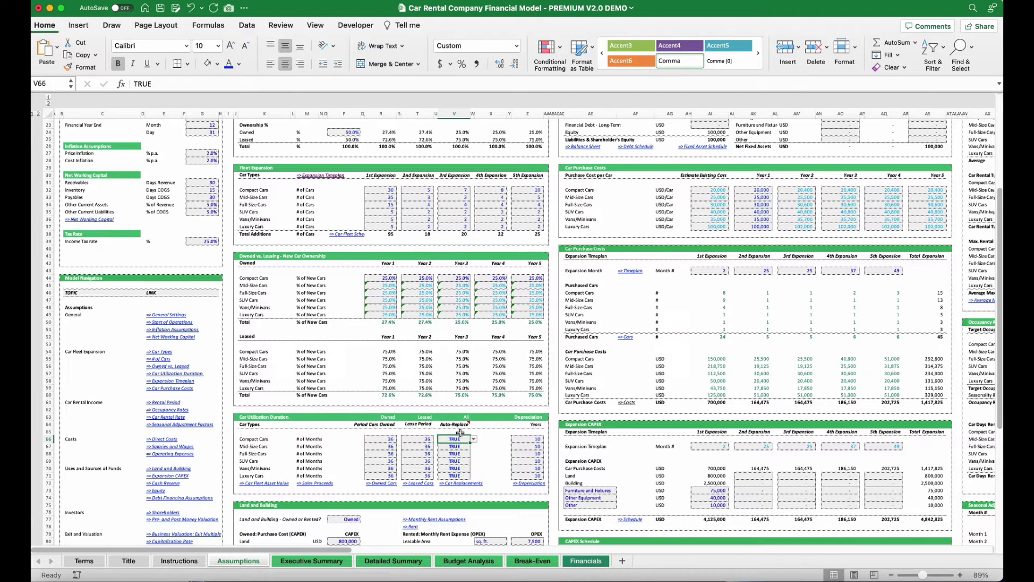
{"action": "type", "text": "false"}
{"action": "key", "text": "ctrl+Return"}
{"action": "key", "text": "ctrl+c"}
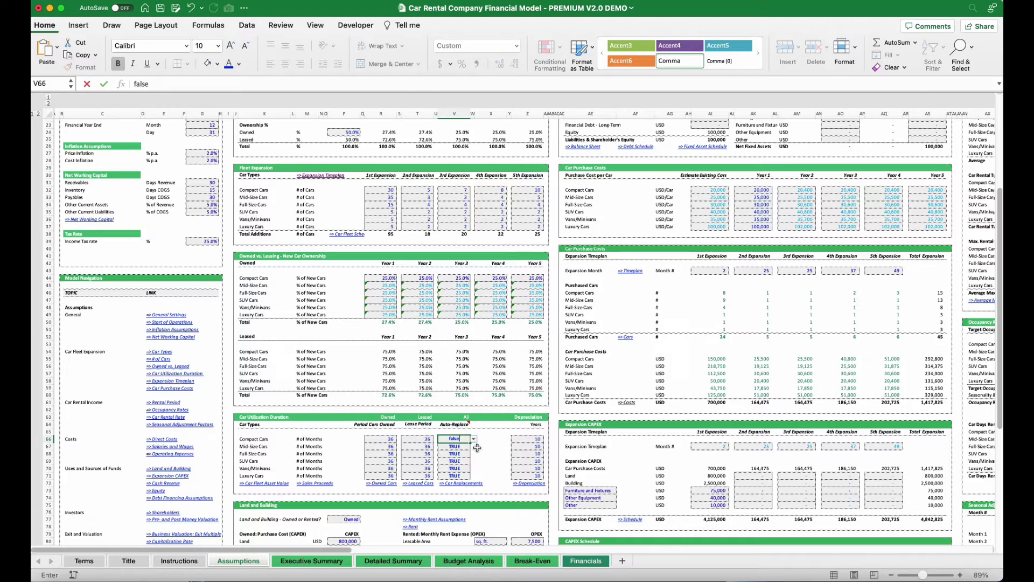
{"action": "key", "text": "shift+Down"}
{"action": "key", "text": "shift+Down"}
{"action": "key", "text": "shift+Down"}
{"action": "key", "text": "shift+Down"}
{"action": "key", "text": "shift+Down"}
{"action": "key", "text": "ctrl+v"}
Review the starting, Year 1 and Year 3 fleet totals with auto-replacement off.
{"action": "left_click", "coordinate": [466, 206]}
{"action": "scroll", "coordinate": [311, 220], "scroll_direction": "up", "scroll_amount": 5}
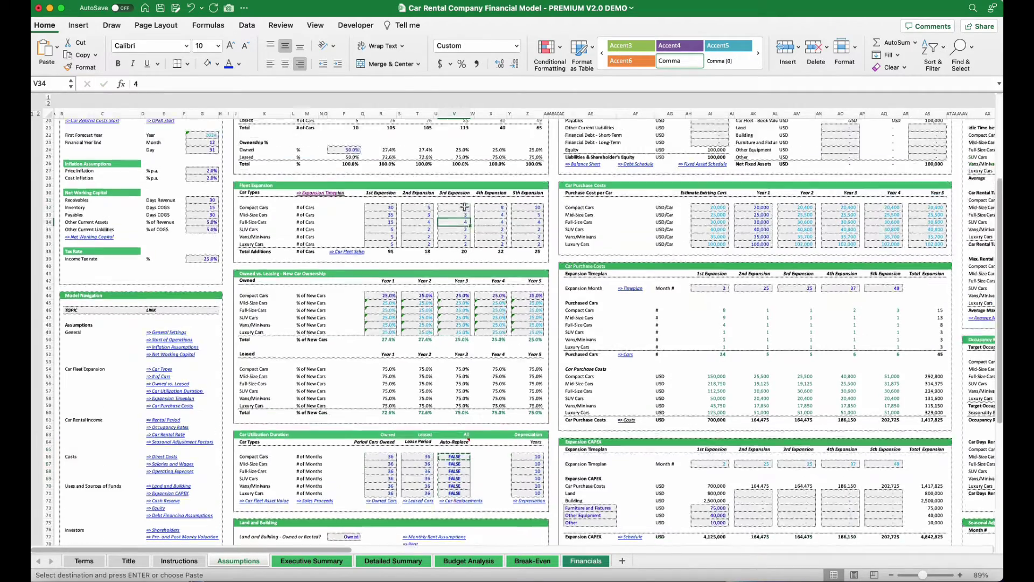
{"action": "scroll", "coordinate": [311, 220], "scroll_direction": "down", "scroll_amount": 1}
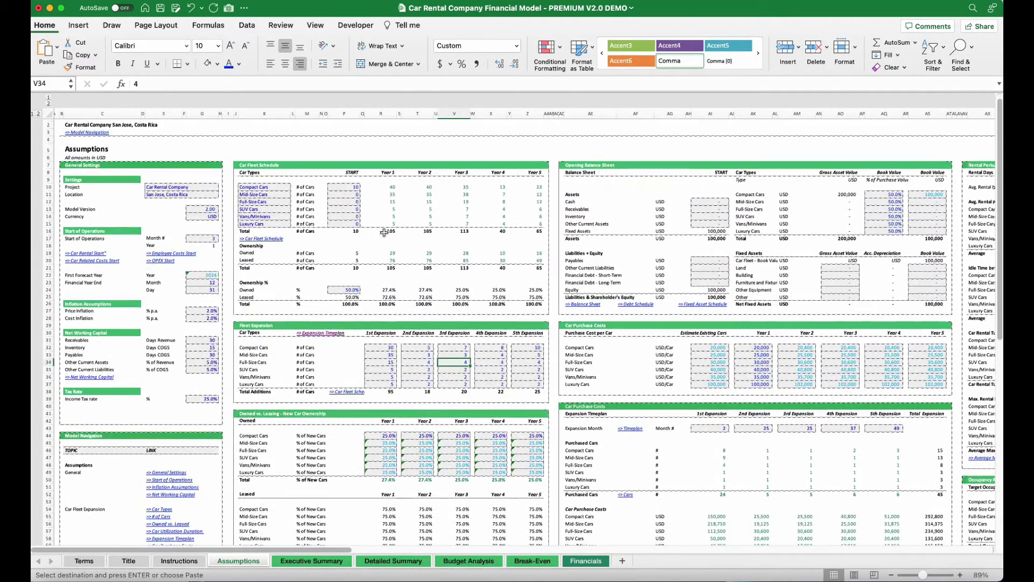
{"action": "left_click", "coordinate": [347, 231]}
{"action": "double_click", "coordinate": [389, 230]}
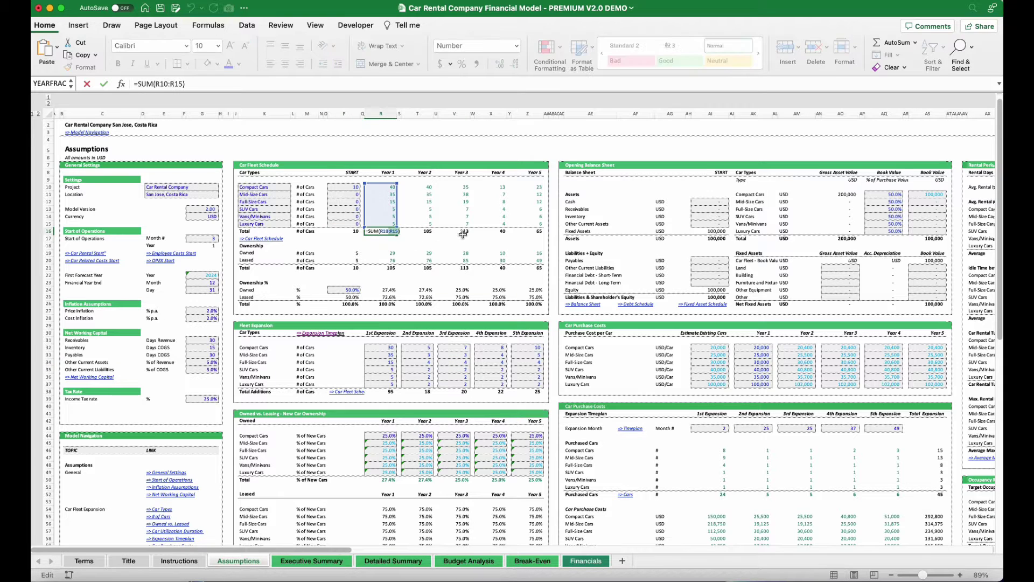
{"action": "left_click", "coordinate": [464, 231]}
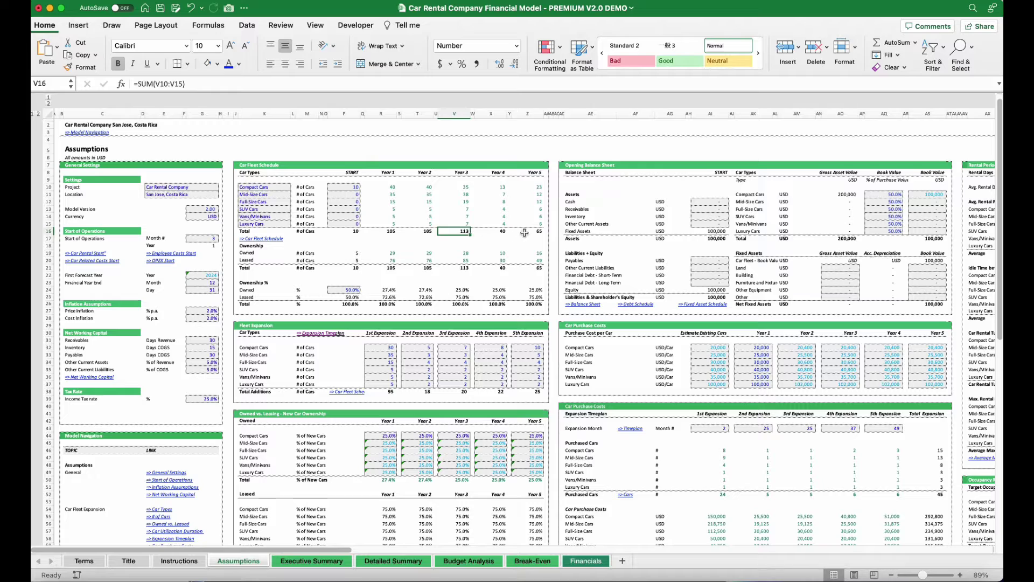
{"action": "scroll", "coordinate": [528, 233], "scroll_direction": "down", "scroll_amount": 15}
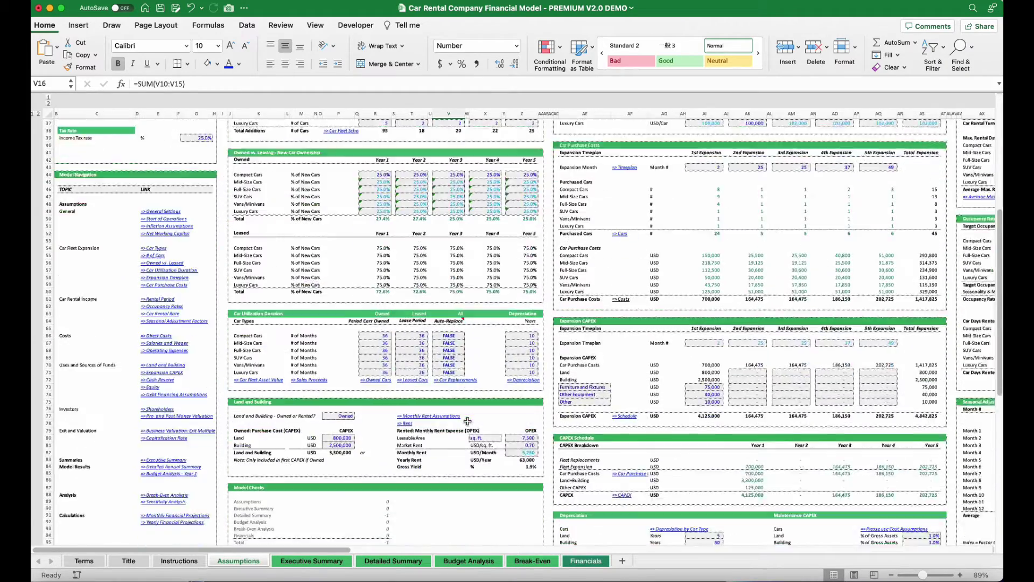
{"action": "left_click", "coordinate": [461, 267]}
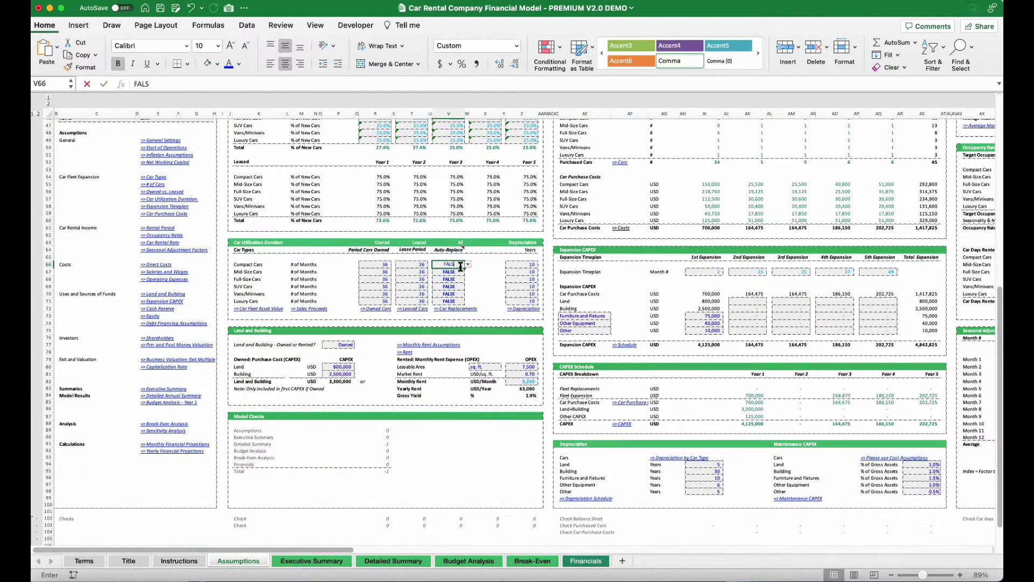
{"action": "key", "text": "Down"}
{"action": "key", "text": "Down"}
{"action": "left_click", "coordinate": [402, 207]}
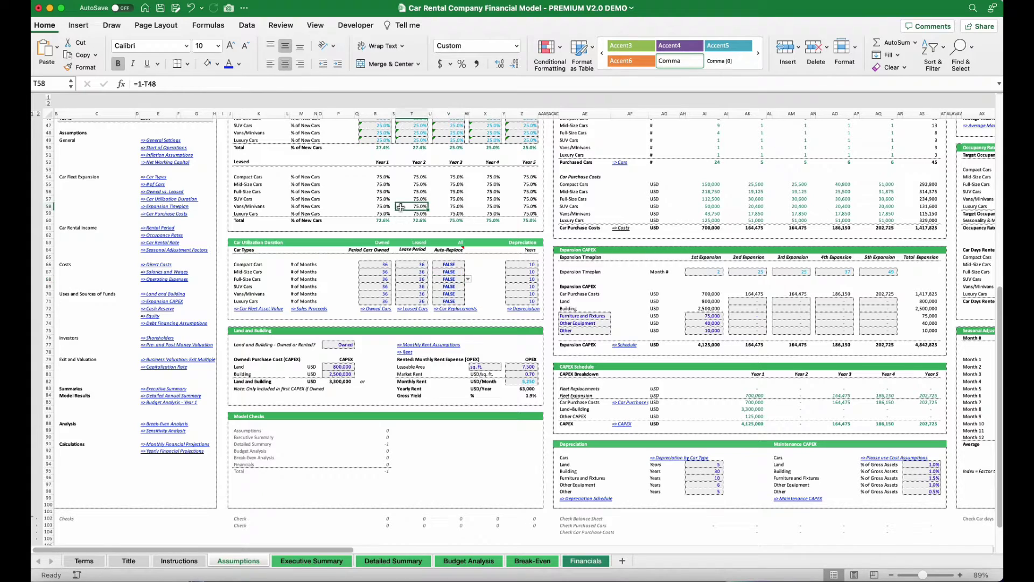
{"action": "scroll", "coordinate": [382, 199], "scroll_direction": "up", "scroll_amount": 7}
{"action": "left_click", "coordinate": [377, 212]}
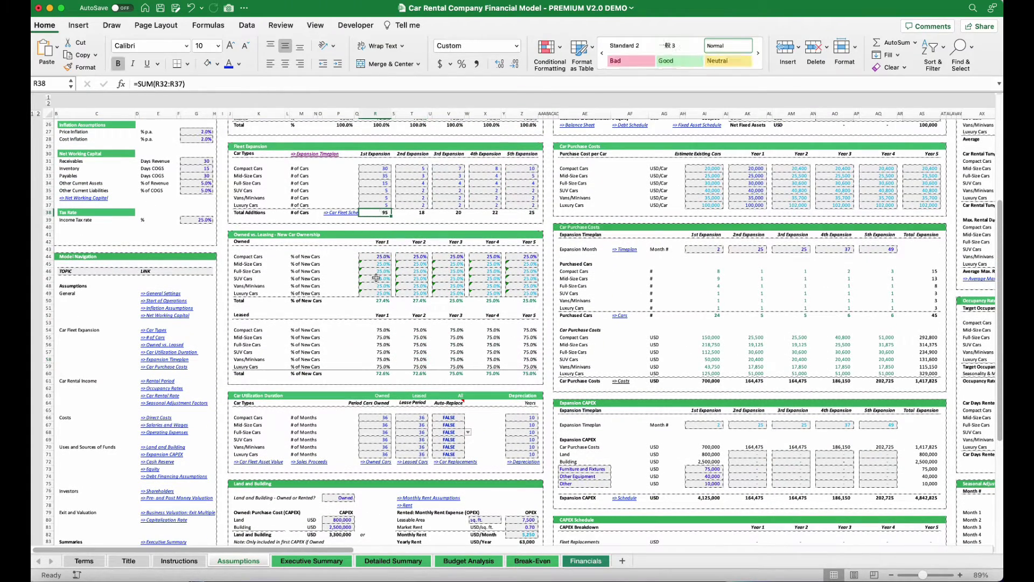
Switch auto-replacement back to TRUE and paste it over V66:V71 for all six car types.
{"action": "left_click", "coordinate": [458, 417]}
{"action": "type", "text": "TRUE"}
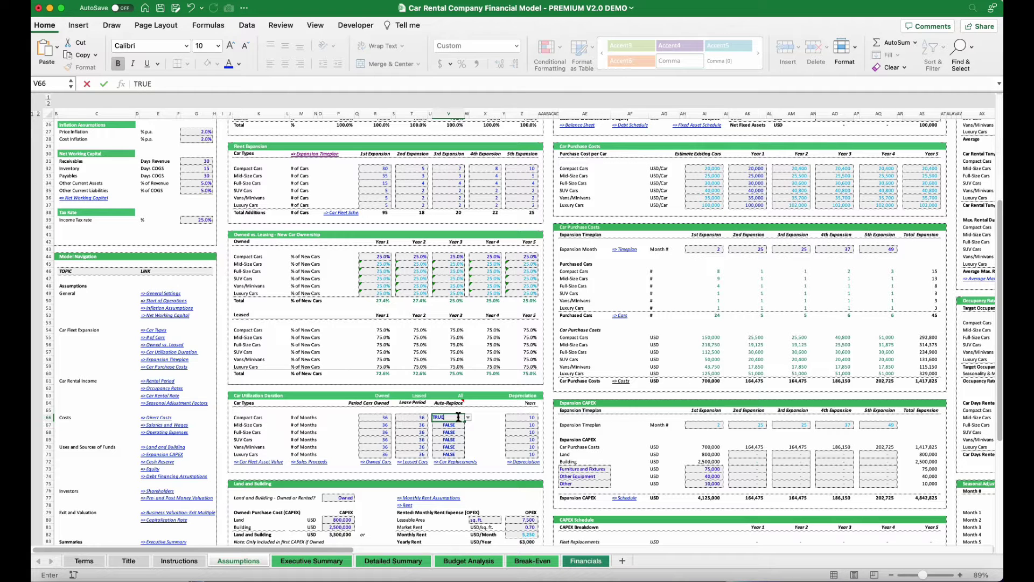
{"action": "left_click", "coordinate": [458, 417]}
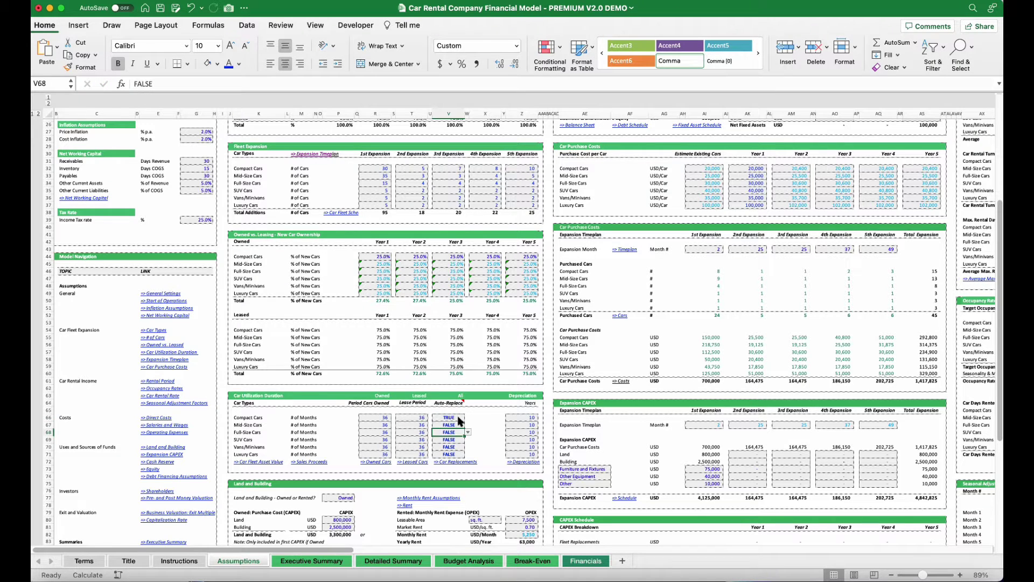
{"action": "key", "text": "super+c"}
{"action": "left_click", "coordinate": [457, 452], "text": "shift"}
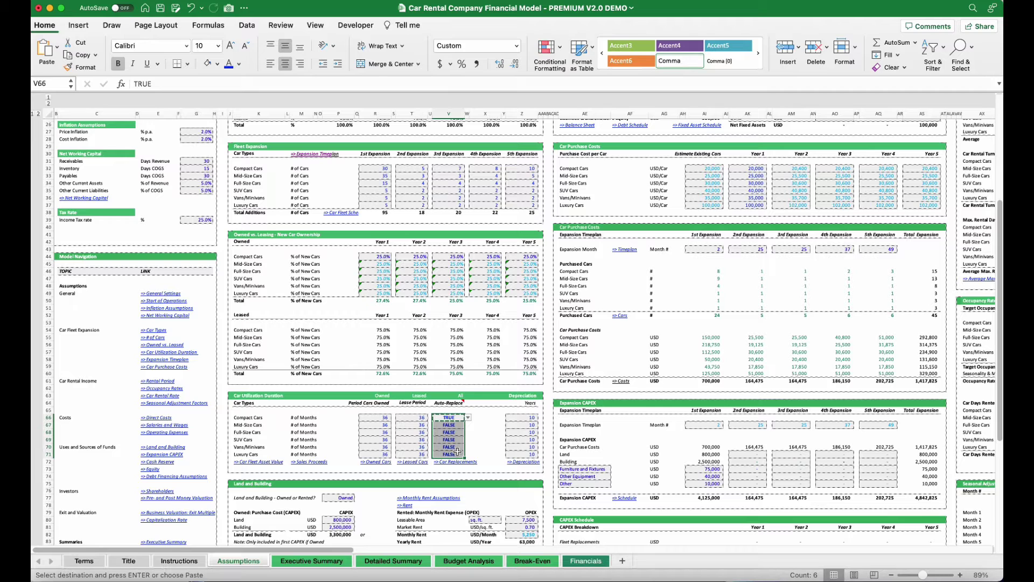
{"action": "key", "text": "super+v"}
{"action": "left_click", "coordinate": [450, 444]}
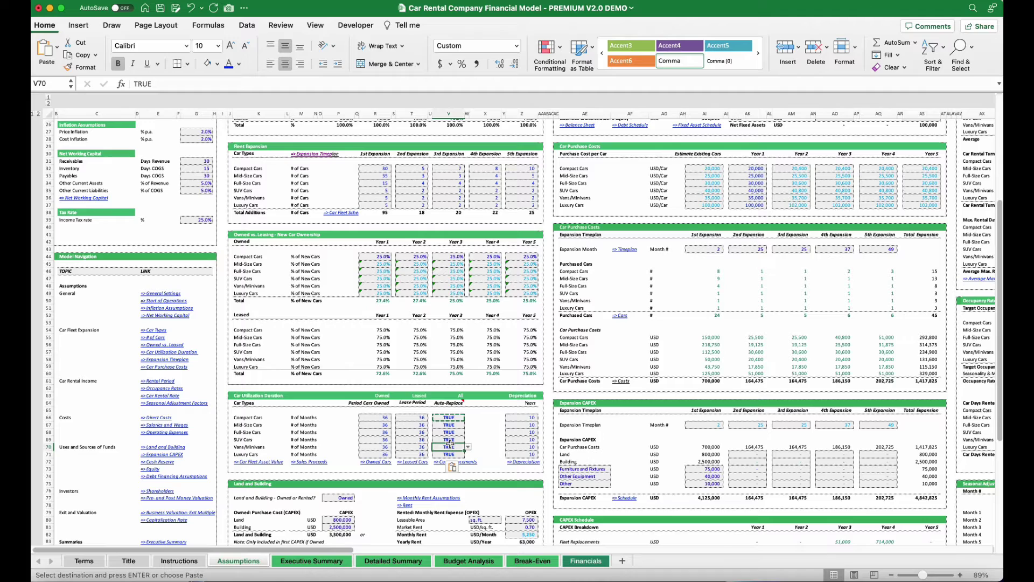
Check the Year 1 and Year 5 (170) fleet totals, then save the workbook.
{"action": "scroll", "coordinate": [426, 377], "scroll_direction": "up", "scroll_amount": 5}
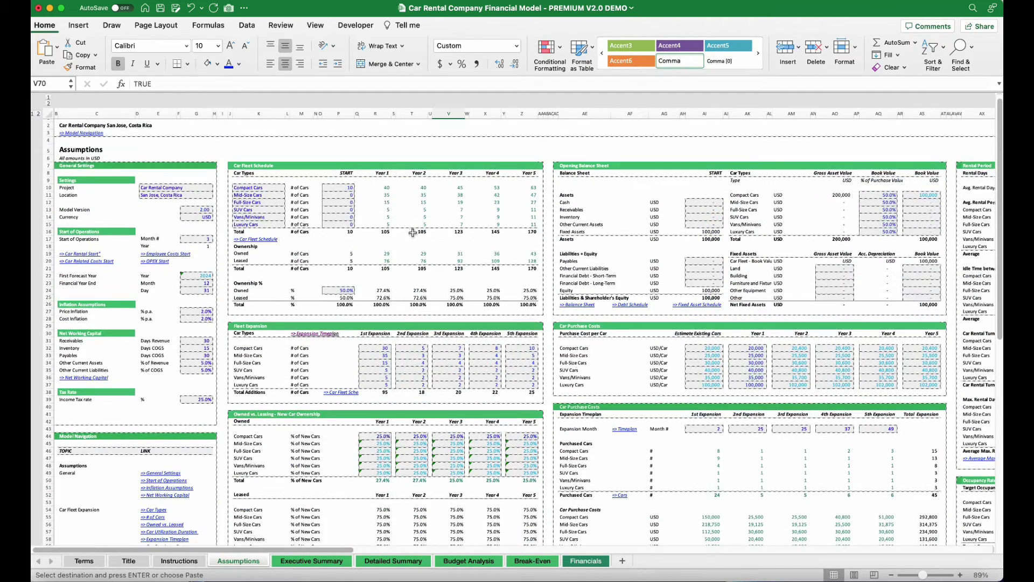
{"action": "left_click", "coordinate": [375, 232]}
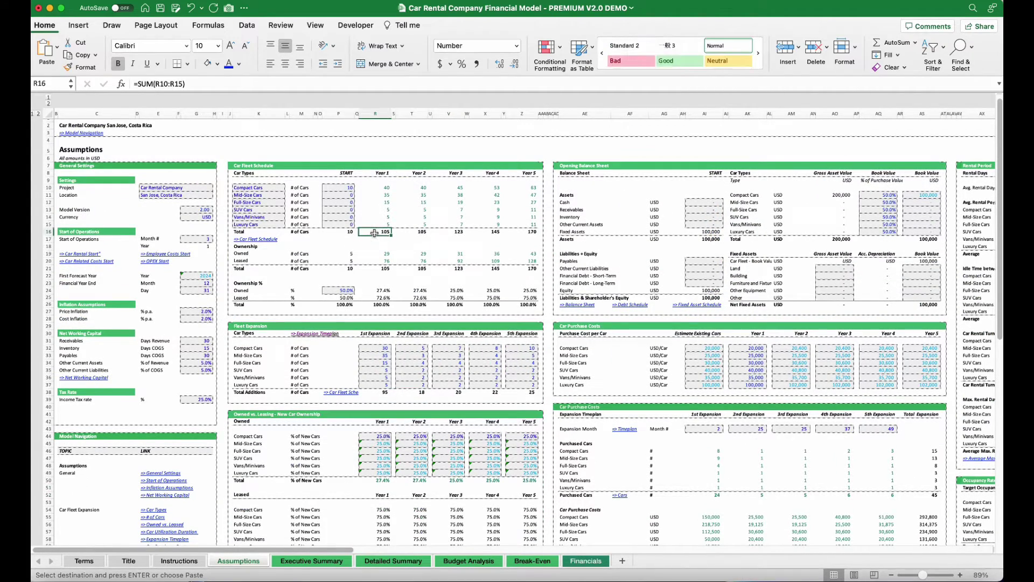
{"action": "left_click", "coordinate": [527, 232]}
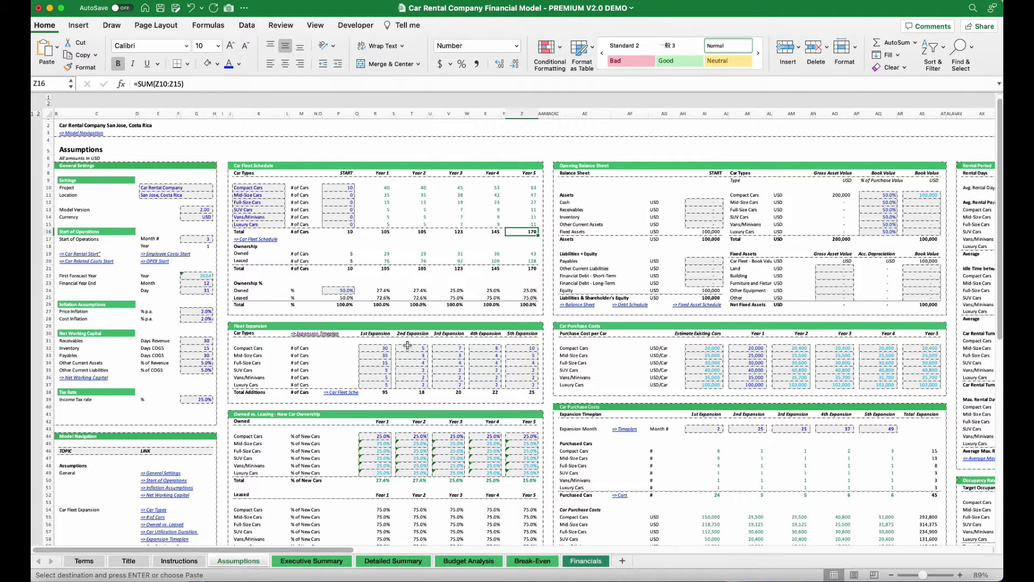
{"action": "left_click_drag", "start_coordinate": [405, 348], "coordinate": [527, 385]}
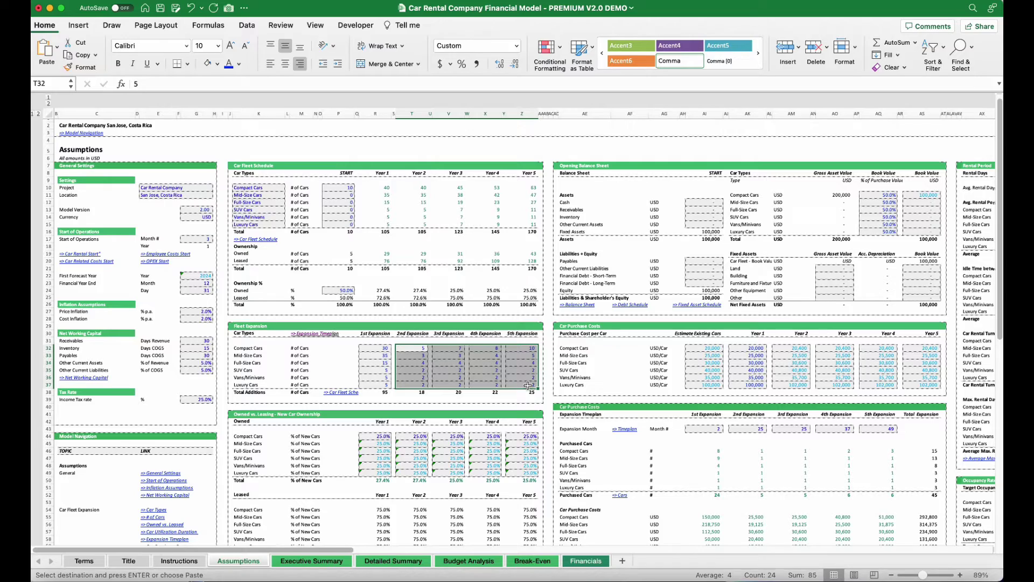
{"action": "key", "text": "super+s"}
{"action": "scroll", "coordinate": [377, 323], "scroll_direction": "down", "scroll_amount": 10}
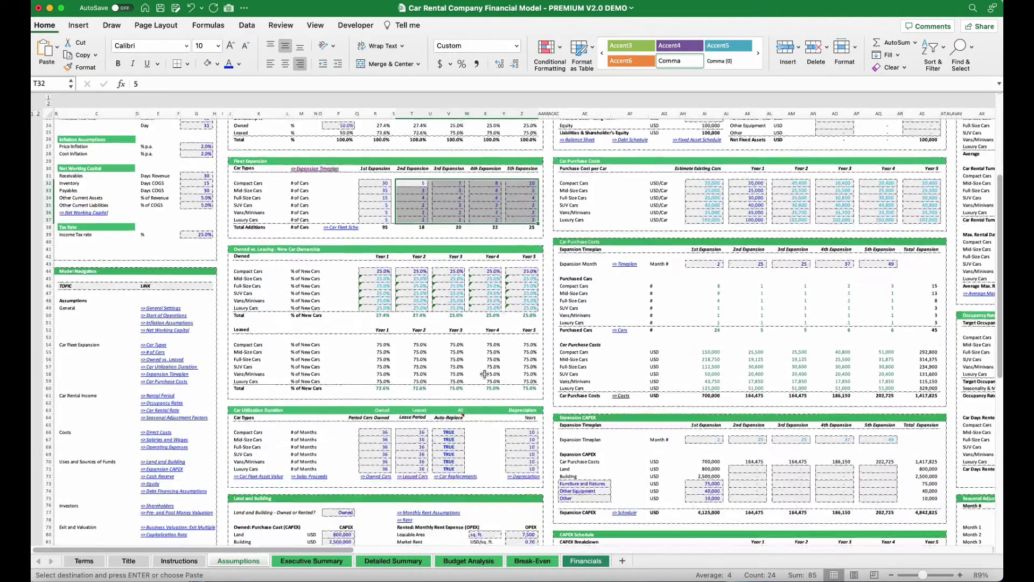
{"action": "left_click", "coordinate": [254, 217]}
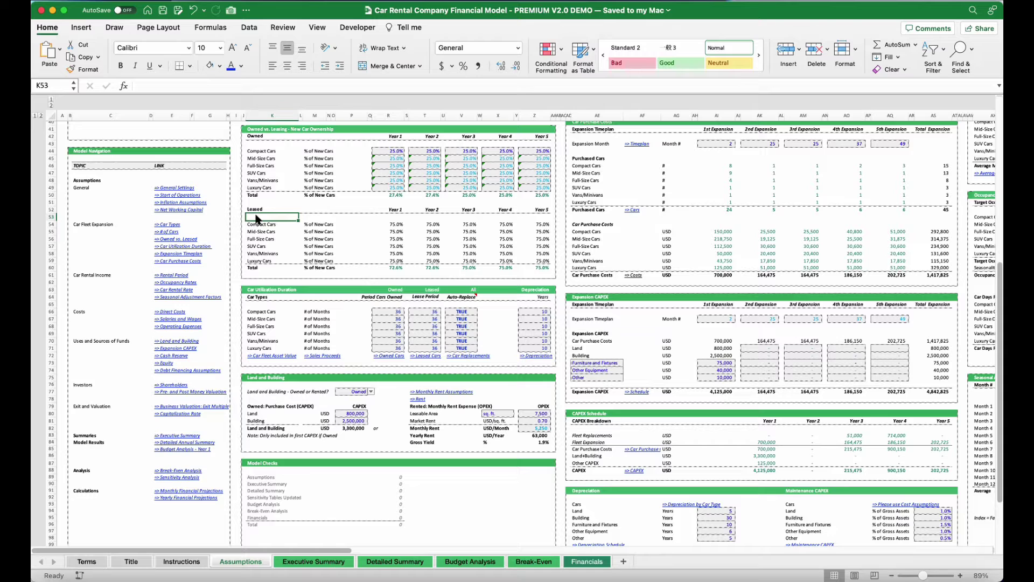
{"action": "left_click", "coordinate": [322, 392]}
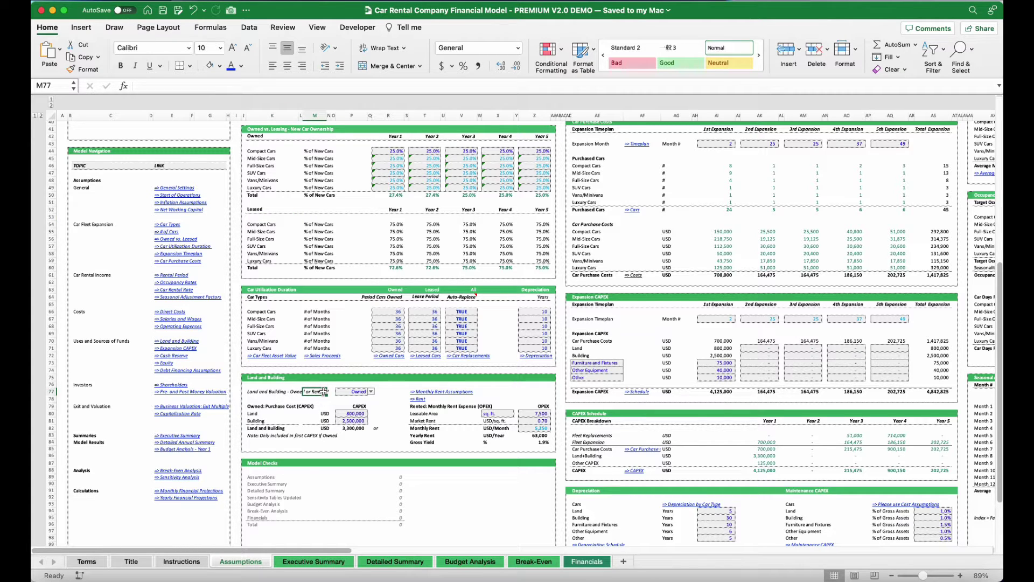
{"action": "left_click", "coordinate": [370, 394]}
{"action": "key", "text": "alt+Down"}
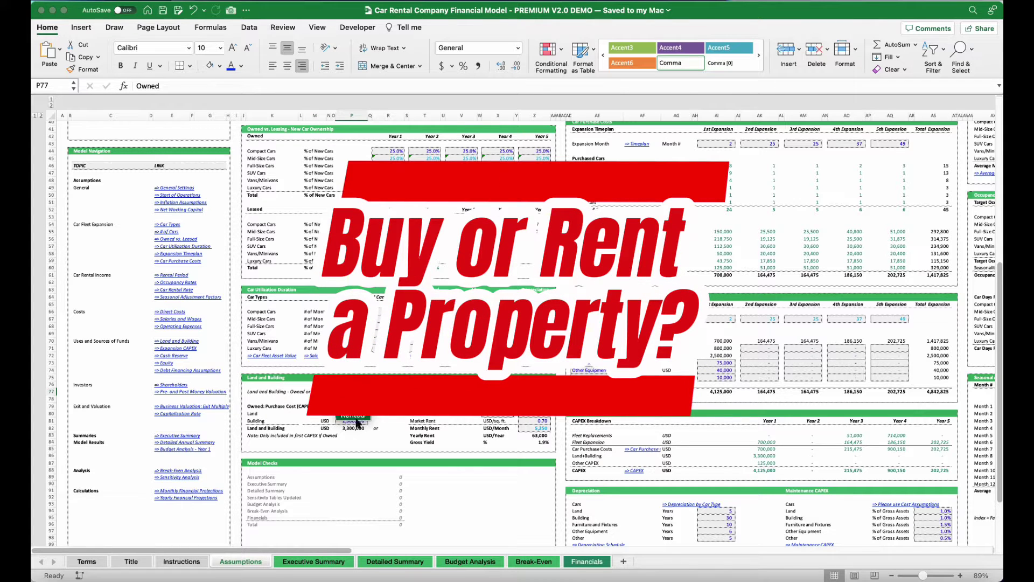
{"action": "key", "text": "Escape"}
{"action": "left_click", "coordinate": [355, 377]}
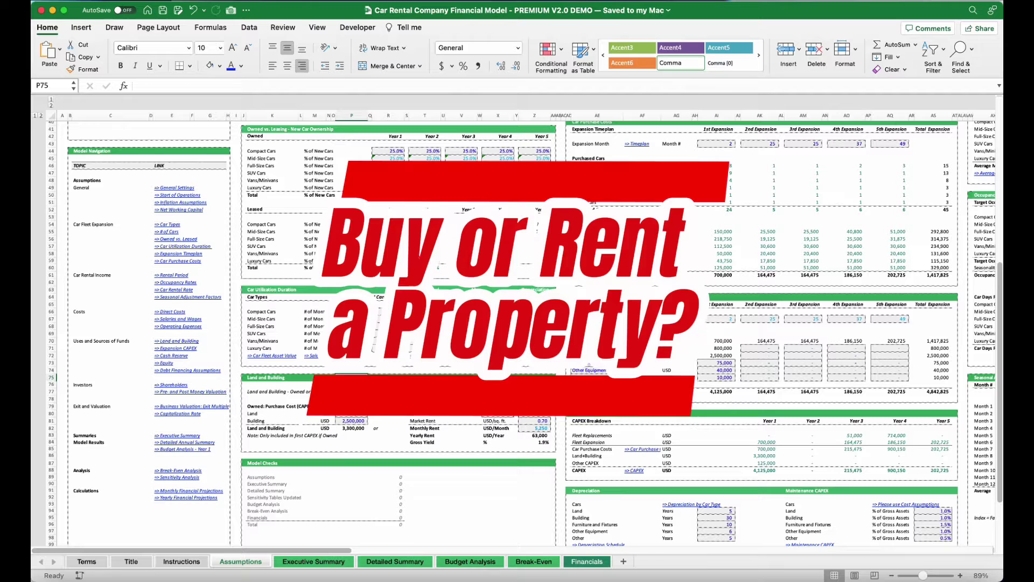
{"action": "left_click_drag", "start_coordinate": [359, 406], "coordinate": [351, 430]}
{"action": "left_click", "coordinate": [545, 406]}
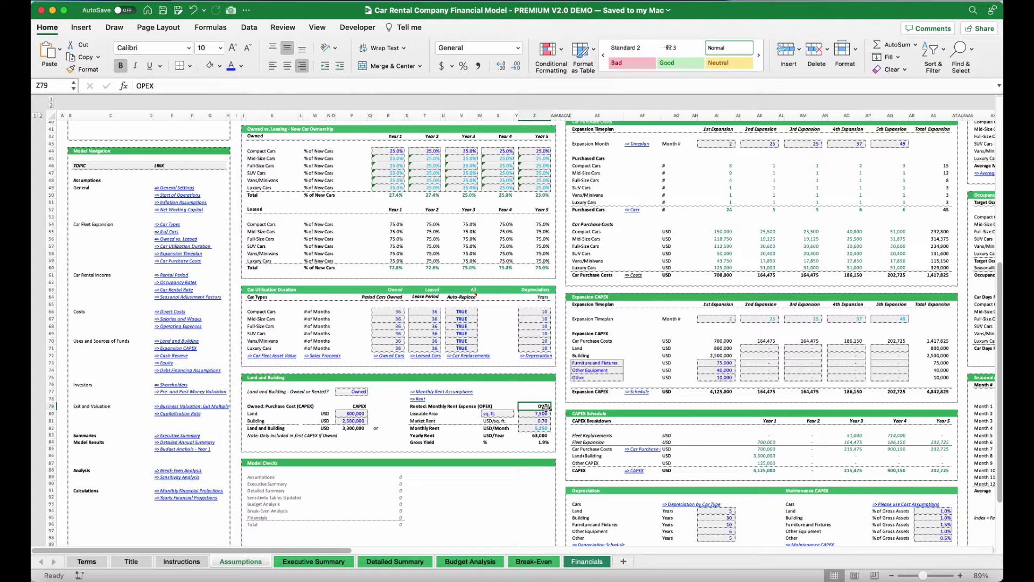
Inspect the first-expansion car purchase costs, purchased car counts and leased compact-car share formula.
{"action": "scroll", "coordinate": [667, 291], "scroll_direction": "down", "scroll_amount": 5}
{"action": "scroll", "coordinate": [667, 292], "scroll_direction": "right", "scroll_amount": 3}
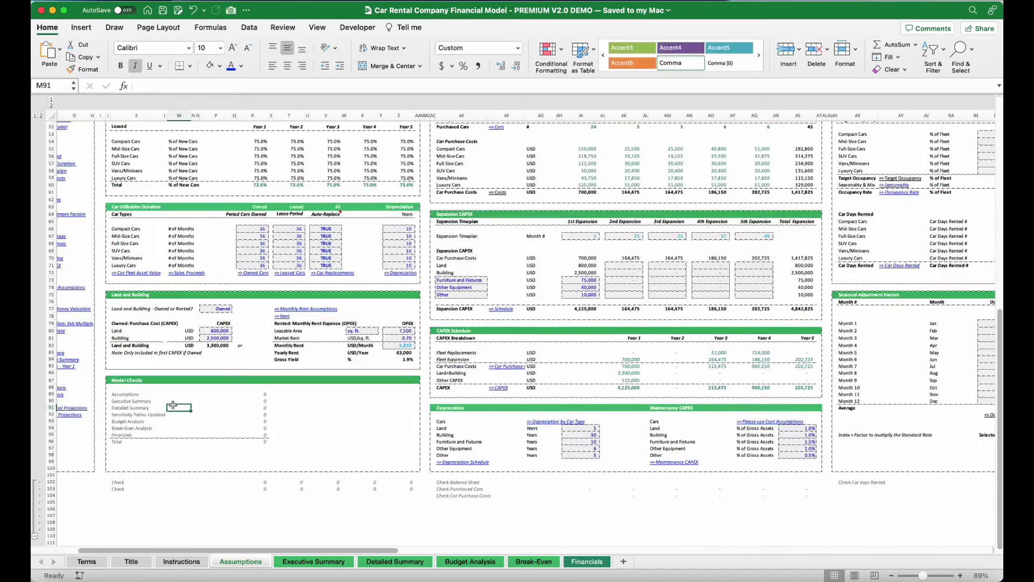
{"action": "left_click", "coordinate": [173, 406]}
{"action": "scroll", "coordinate": [482, 249], "scroll_direction": "up", "scroll_amount": 6}
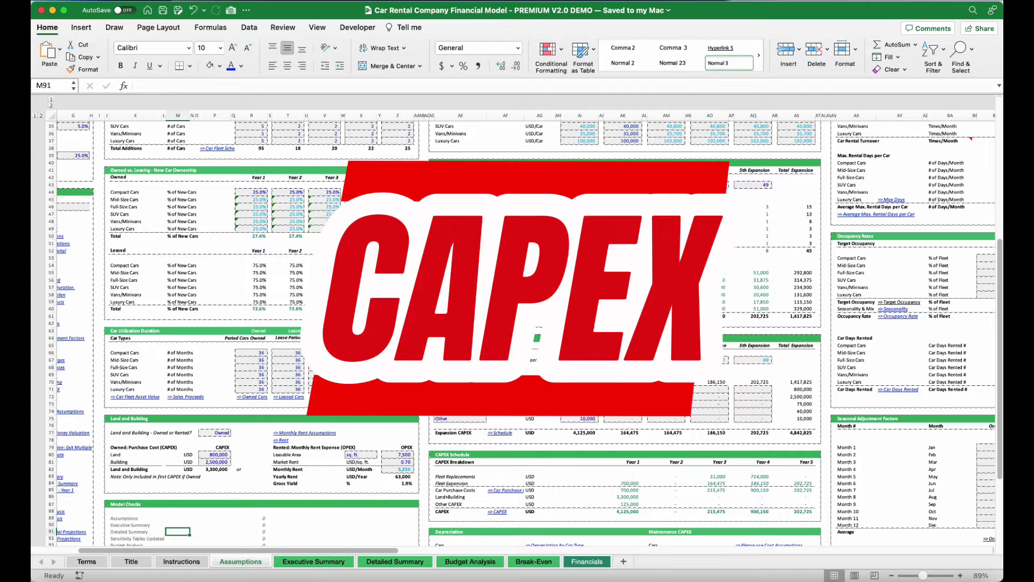
{"action": "left_click", "coordinate": [580, 382]}
{"action": "left_click_drag", "start_coordinate": [579, 317], "coordinate": [580, 272]}
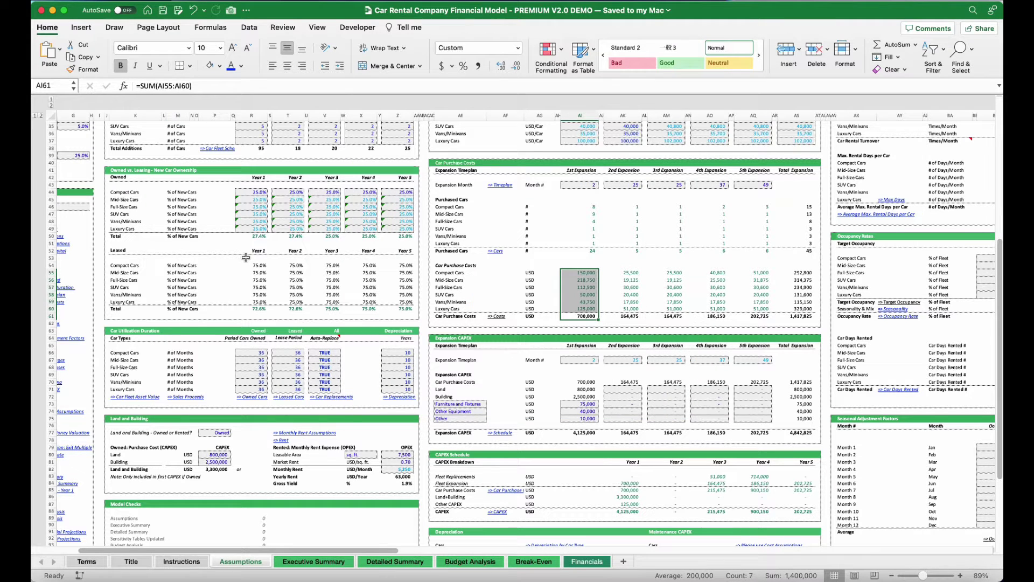
{"action": "left_click", "coordinate": [581, 244]}
{"action": "left_click", "coordinate": [582, 249]}
{"action": "scroll", "coordinate": [571, 259], "scroll_direction": "left", "scroll_amount": 5}
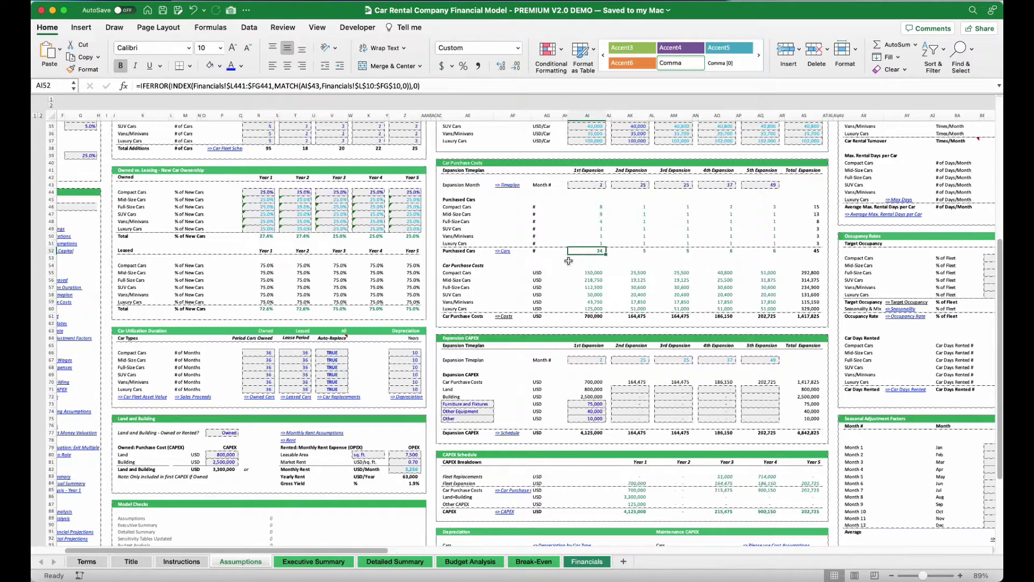
{"action": "scroll", "coordinate": [569, 261], "scroll_direction": "left", "scroll_amount": 1}
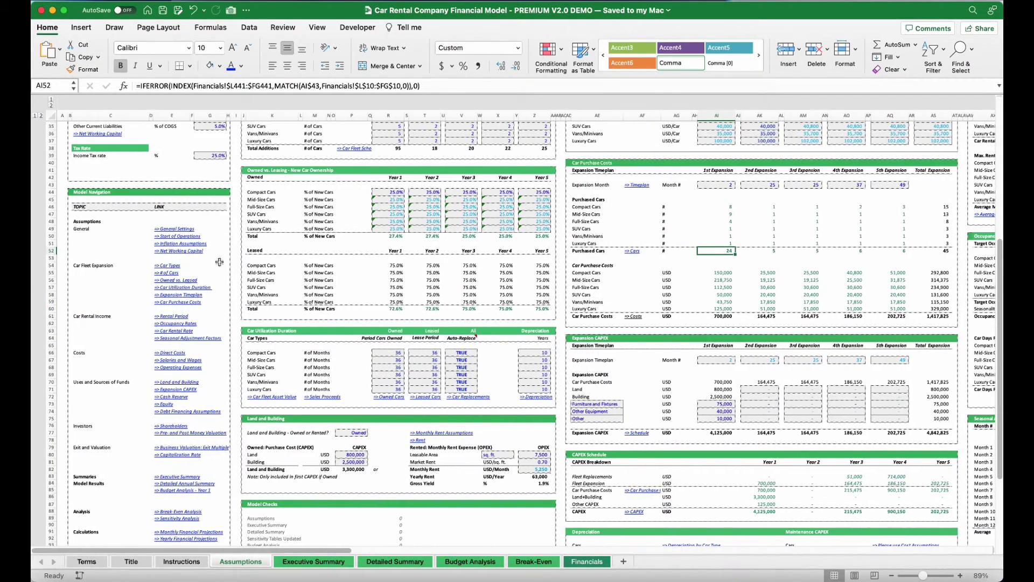
{"action": "left_click", "coordinate": [402, 265]}
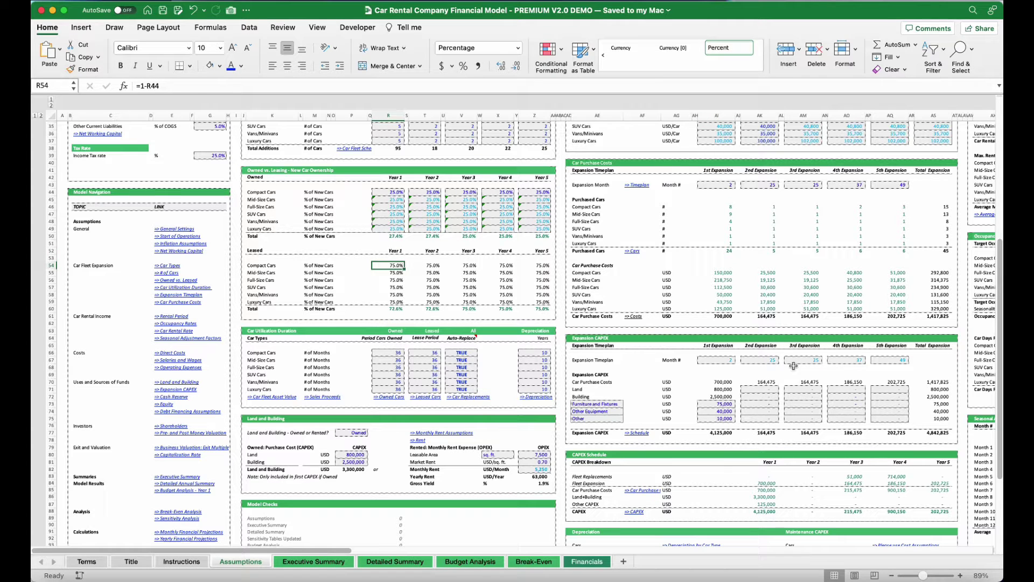
Trace the first-expansion capex items (700,000 cars, 75,000 furniture) and the AI77 =SUM total.
{"action": "left_click", "coordinate": [731, 390]}
{"action": "left_click", "coordinate": [727, 381]}
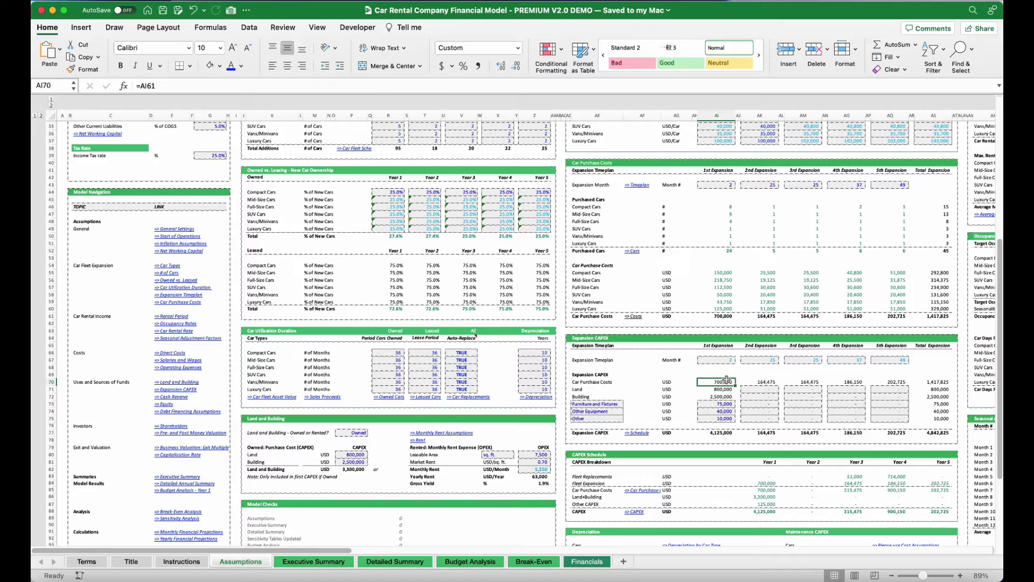
{"action": "scroll", "coordinate": [727, 380], "scroll_direction": "right", "scroll_amount": 5}
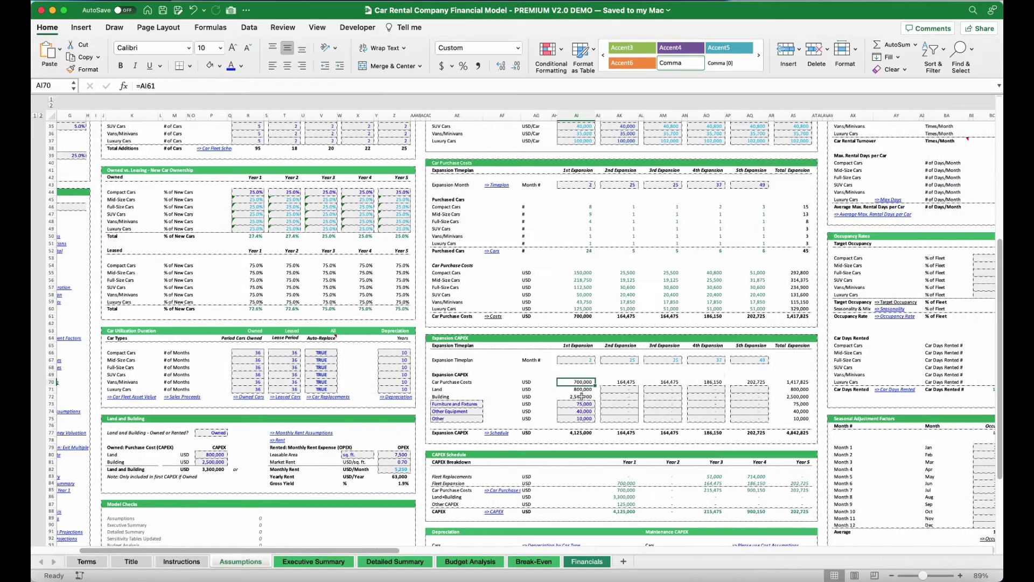
{"action": "left_click", "coordinate": [580, 396]}
{"action": "scroll", "coordinate": [509, 290], "scroll_direction": "down", "scroll_amount": 6}
{"action": "scroll", "coordinate": [509, 290], "scroll_direction": "left", "scroll_amount": 3}
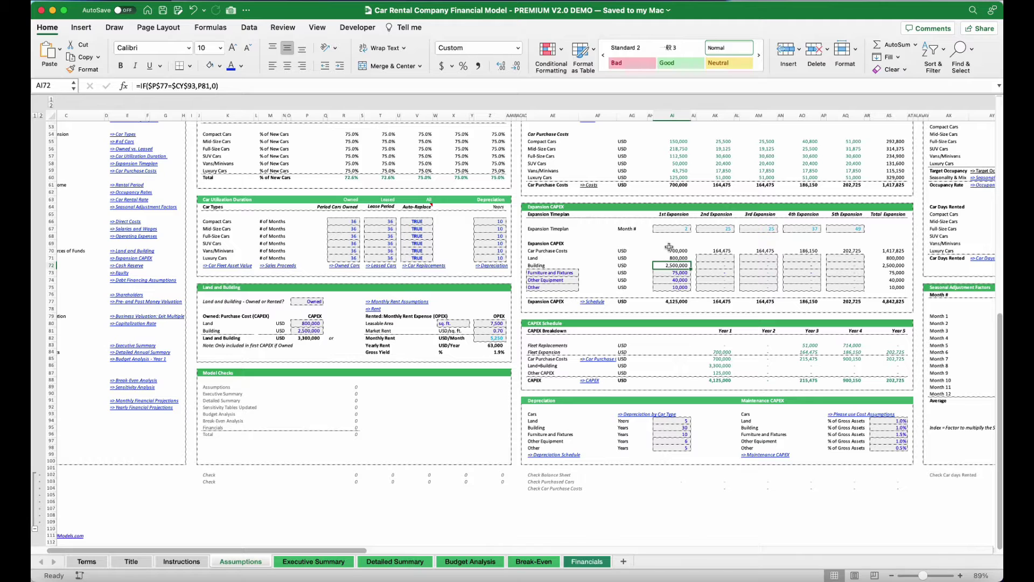
{"action": "left_click", "coordinate": [674, 275]}
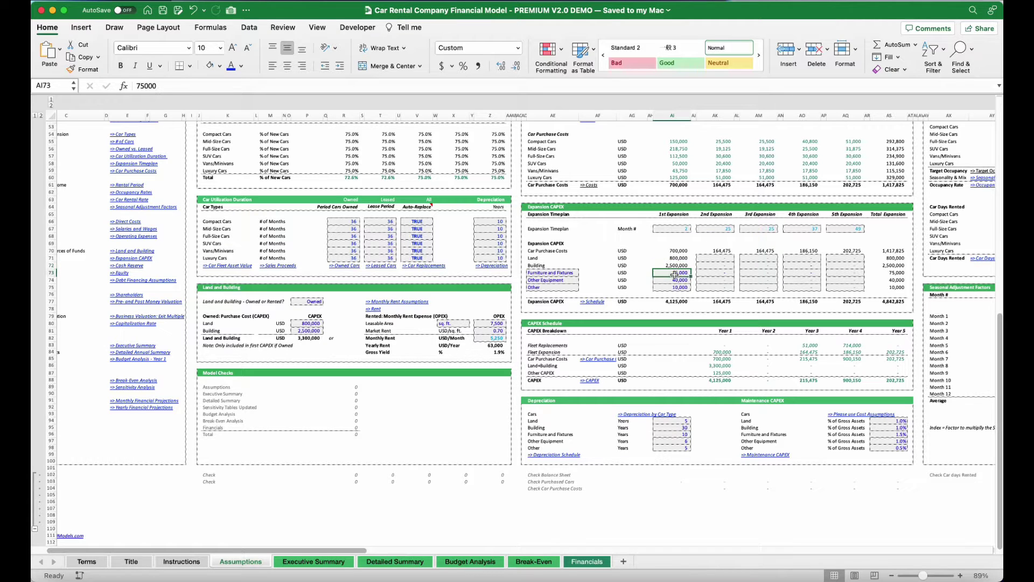
{"action": "left_click_drag", "start_coordinate": [679, 216], "coordinate": [684, 300]}
{"action": "left_click", "coordinate": [685, 300]}
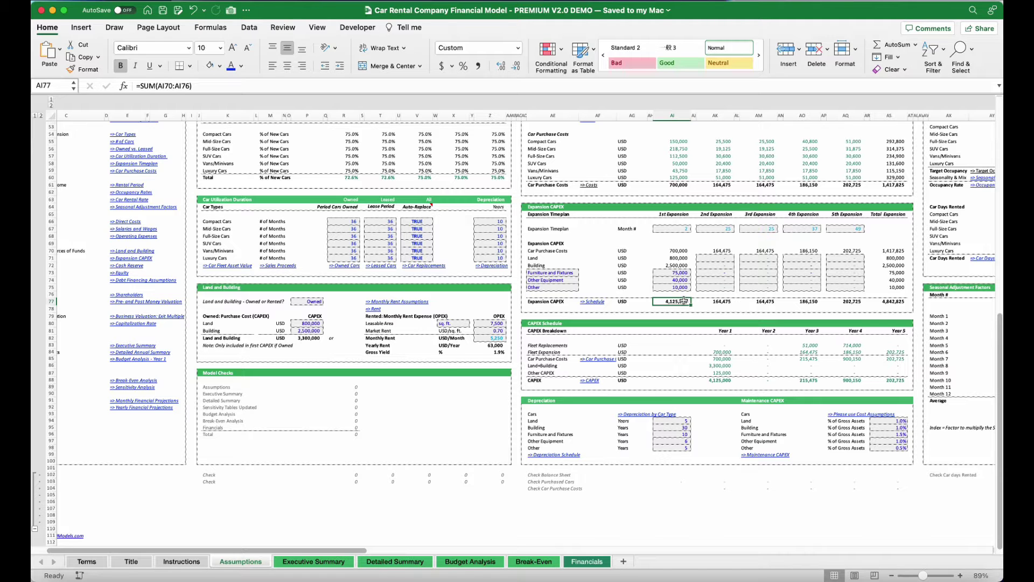
{"action": "scroll", "coordinate": [684, 301], "scroll_direction": "up", "scroll_amount": 15}
{"action": "scroll", "coordinate": [711, 272], "scroll_direction": "right", "scroll_amount": 15}
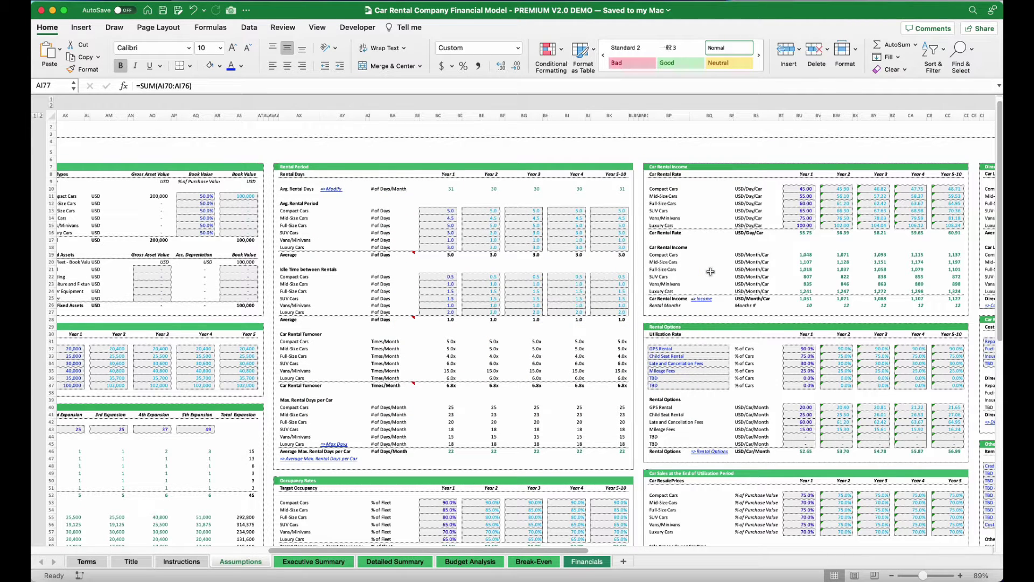
Inspect the Year 1 rental periods, idle time, turnover formula and maximum rental days per car block.
{"action": "left_click", "coordinate": [455, 212]}
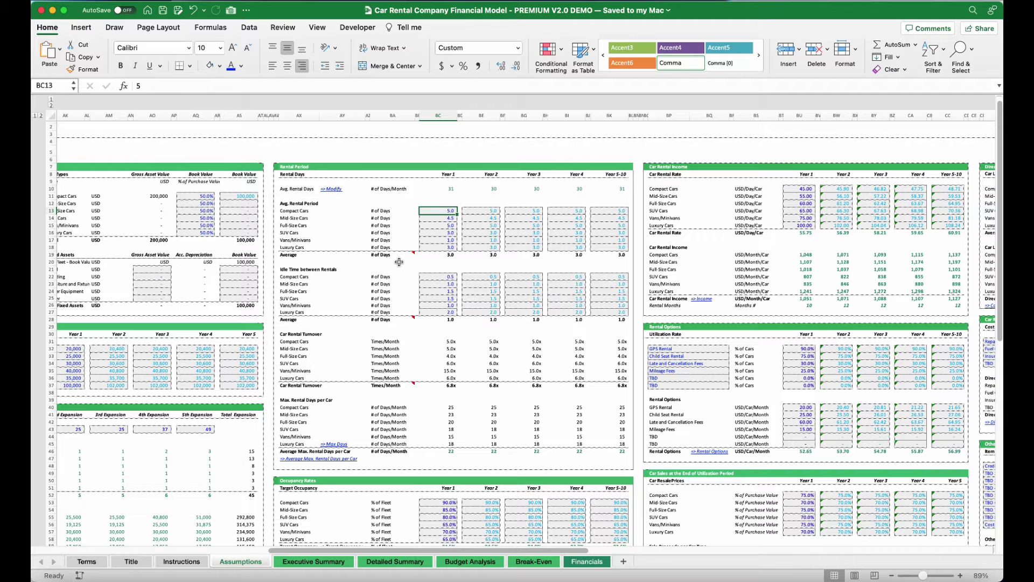
{"action": "left_click_drag", "start_coordinate": [440, 210], "coordinate": [443, 248]}
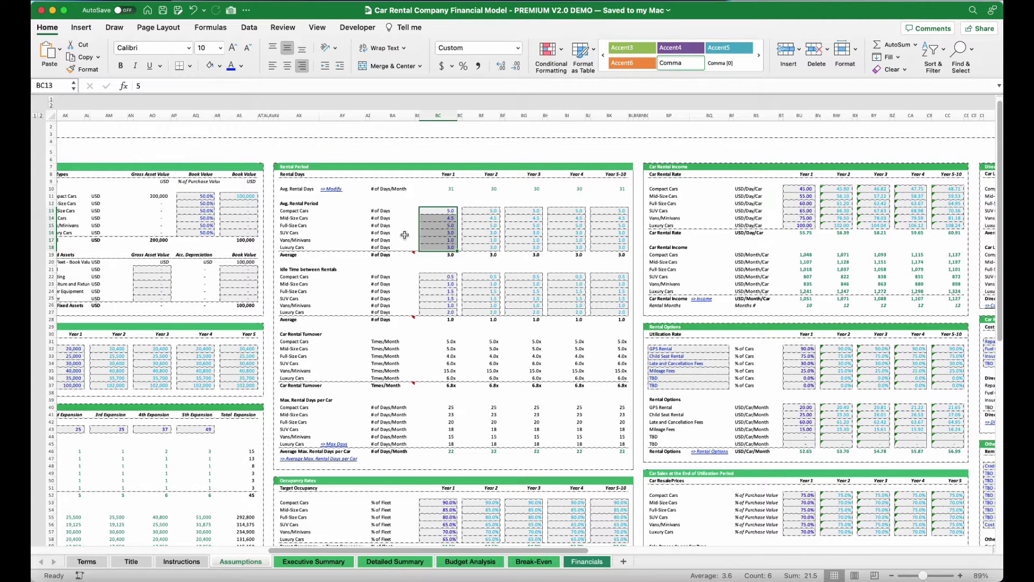
{"action": "left_click", "coordinate": [439, 284]}
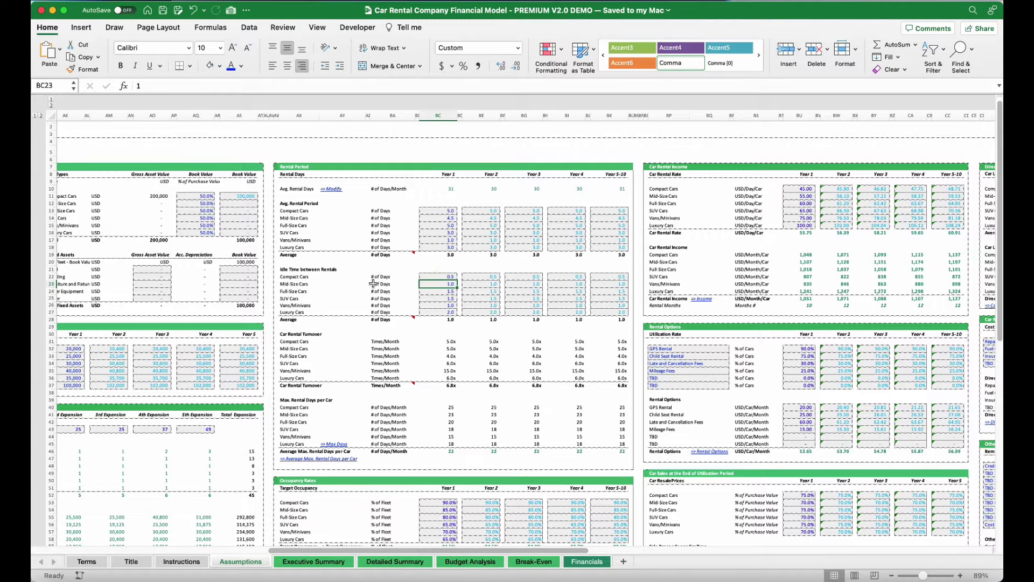
{"action": "left_click", "coordinate": [438, 356]}
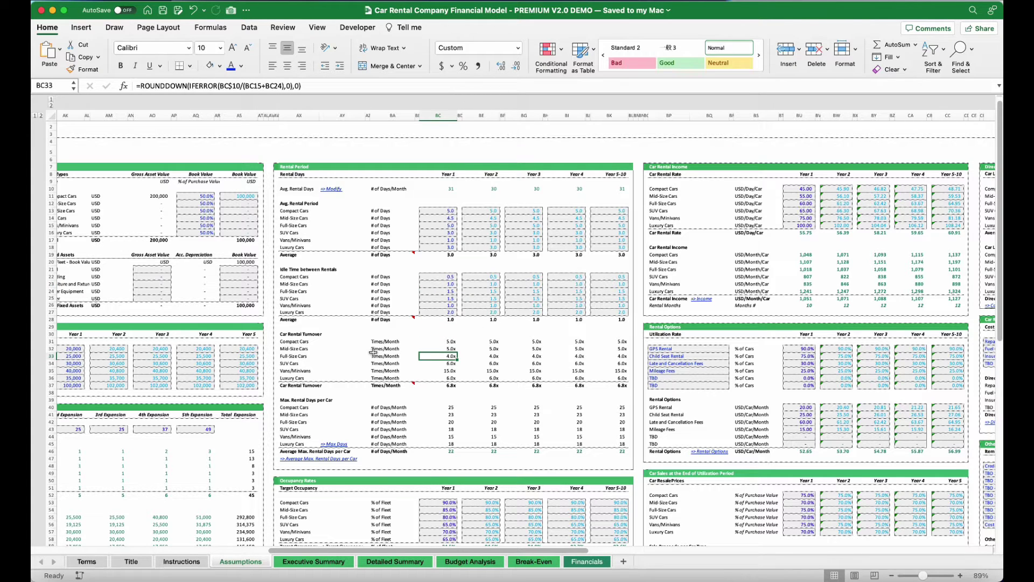
{"action": "left_click_drag", "start_coordinate": [439, 408], "coordinate": [620, 451]}
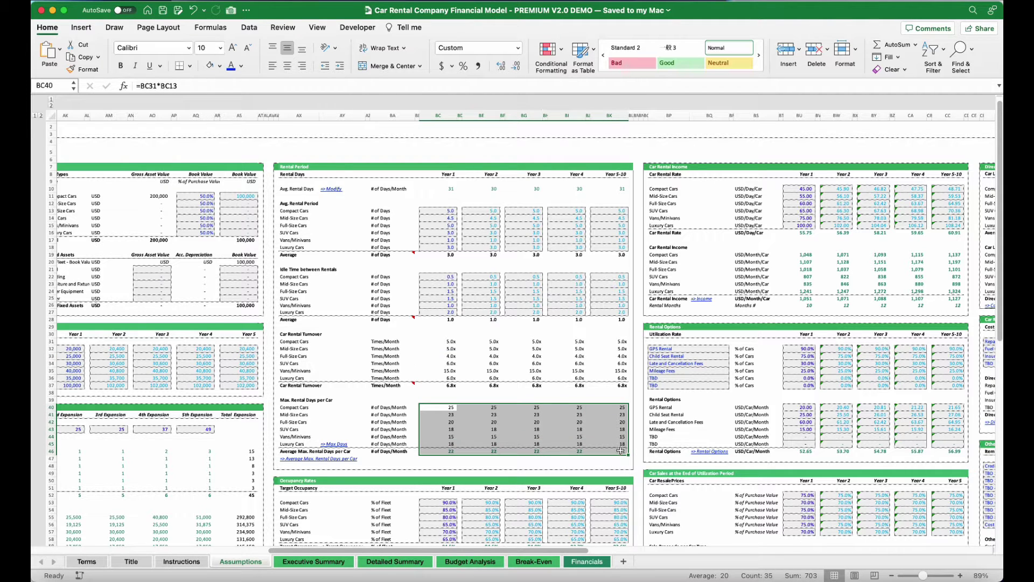
{"action": "scroll", "coordinate": [444, 372], "scroll_direction": "down", "scroll_amount": 5}
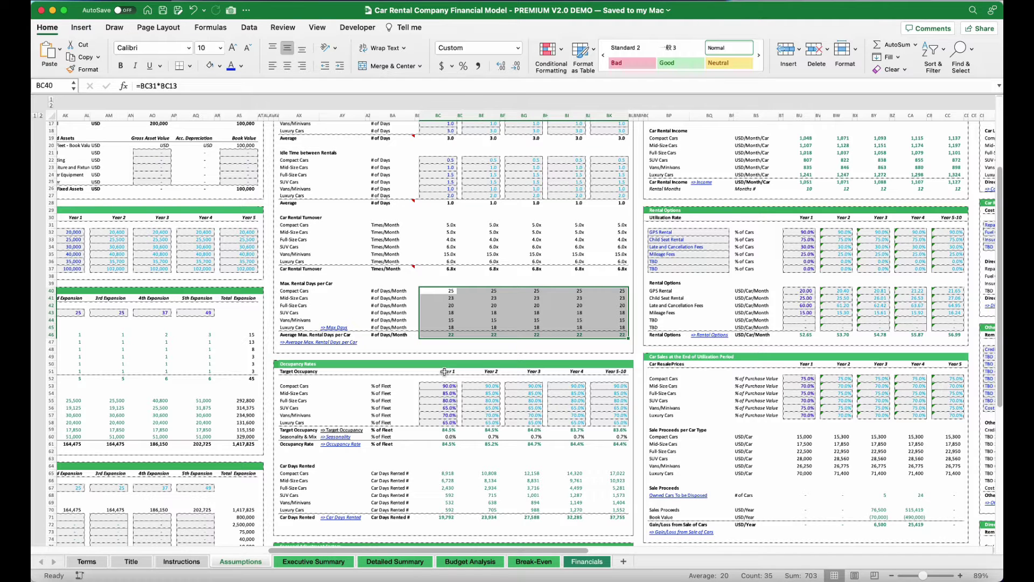
Check the Year 1 target occupancy formulas, then inspect the compact cars' 45.00 daily rental rate.
{"action": "left_click", "coordinate": [441, 387]}
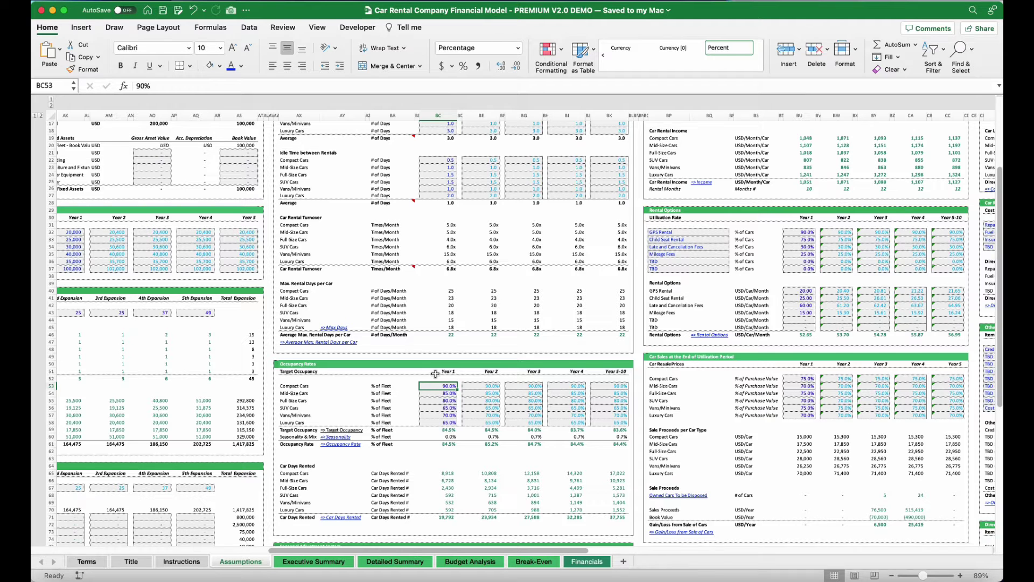
{"action": "left_click", "coordinate": [447, 430]}
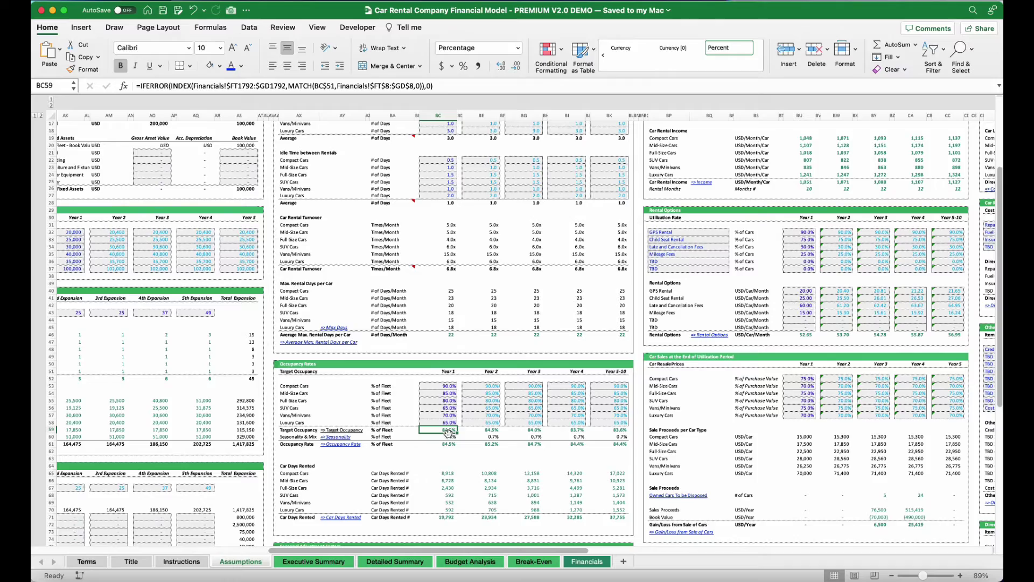
{"action": "scroll", "coordinate": [447, 431], "scroll_direction": "down", "scroll_amount": 5}
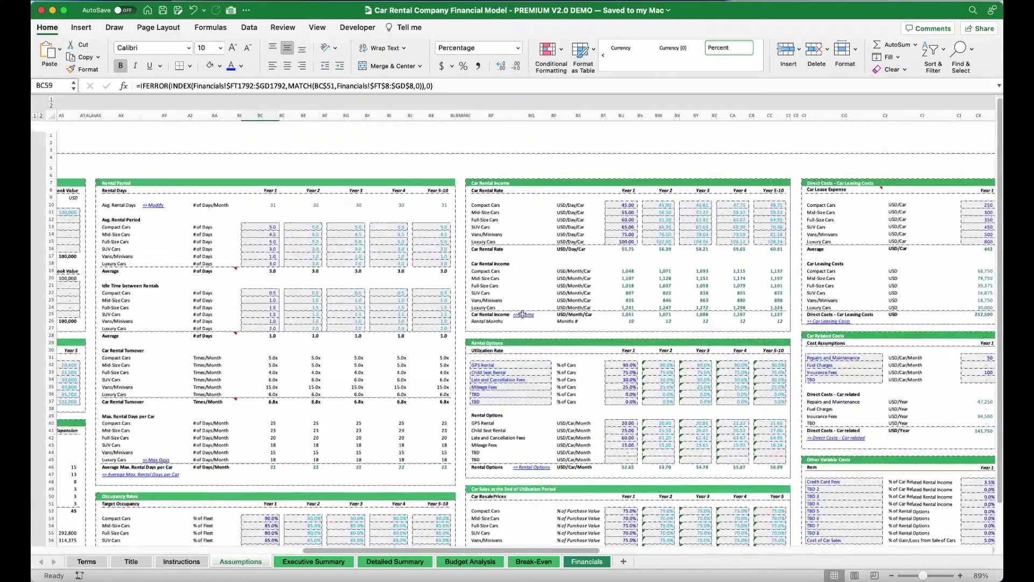
{"action": "scroll", "coordinate": [522, 314], "scroll_direction": "down", "scroll_amount": 2}
{"action": "left_click", "coordinate": [618, 190]}
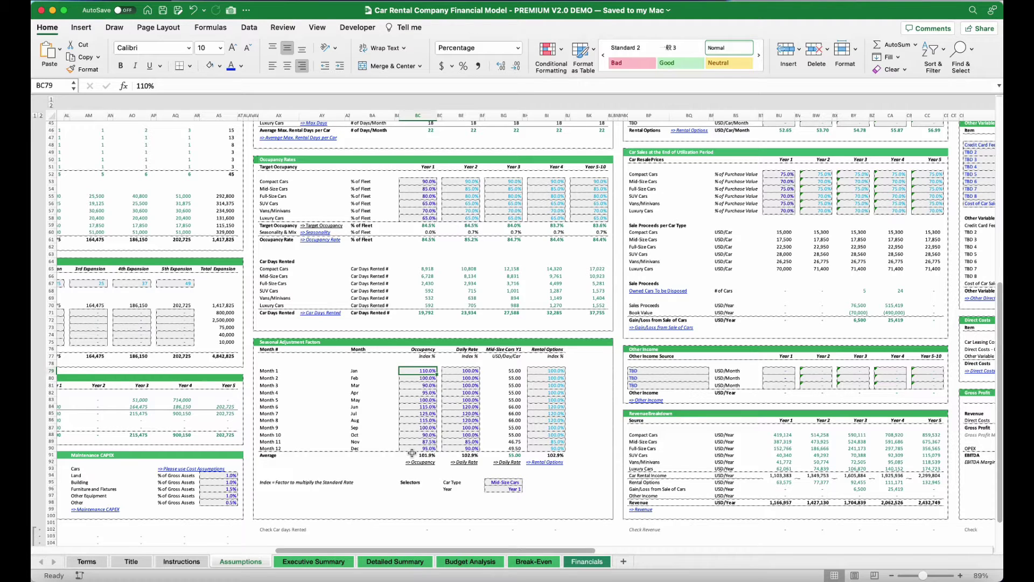
Check the 115% August seasonal adjustment factor, then move back toward the top of the sheet.
{"action": "left_click", "coordinate": [424, 420]}
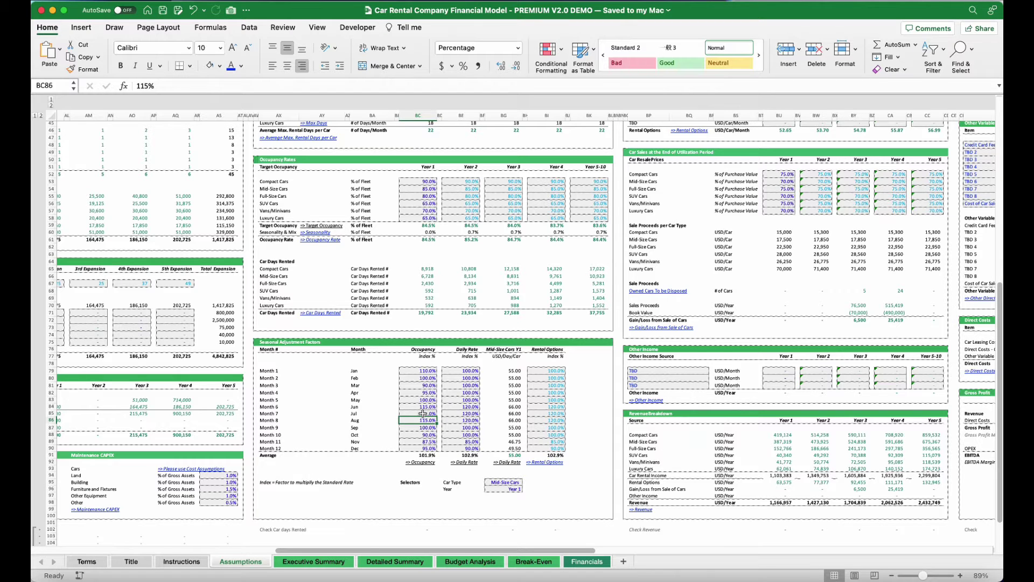
{"action": "scroll", "coordinate": [423, 413], "scroll_direction": "up", "scroll_amount": 10}
{"action": "scroll", "coordinate": [423, 413], "scroll_direction": "right", "scroll_amount": 5}
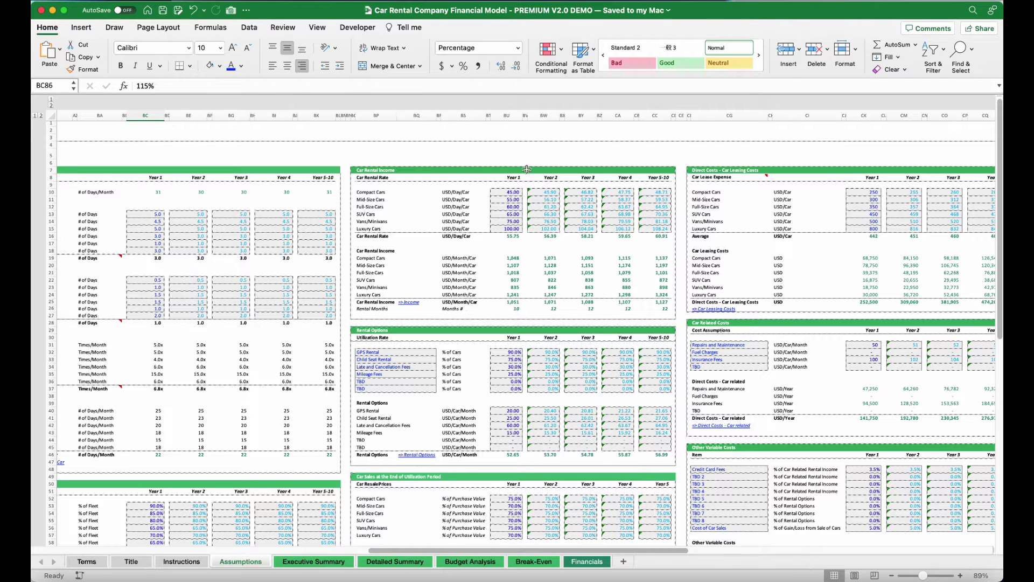
Review Year 1 rental option utilization rates from GPS at 90%, then the full-size resale percentage.
{"action": "left_click", "coordinate": [507, 353]}
{"action": "left_click_drag", "start_coordinate": [507, 354], "coordinate": [502, 447]}
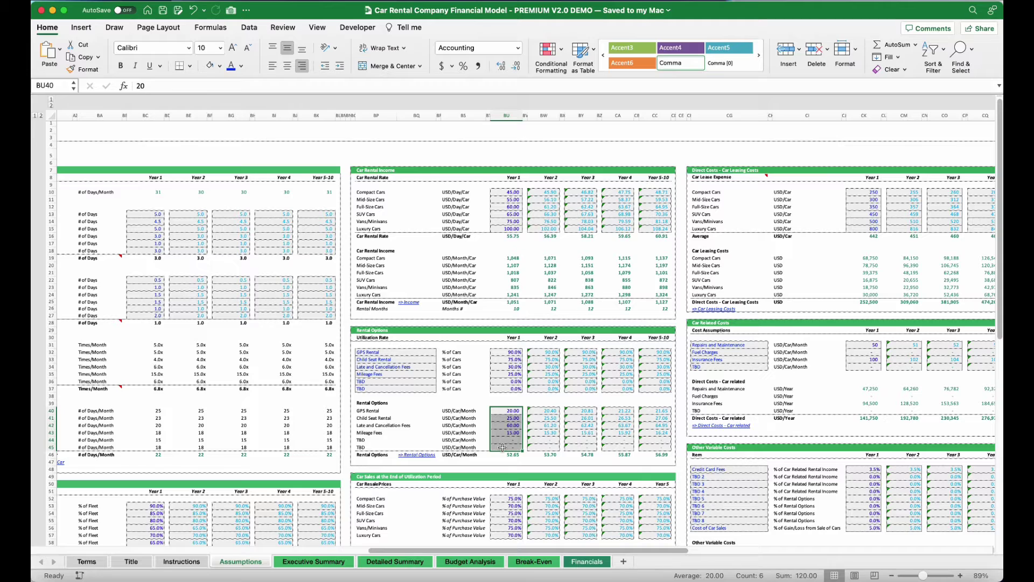
{"action": "scroll", "coordinate": [509, 383], "scroll_direction": "down", "scroll_amount": 5}
{"action": "left_click", "coordinate": [510, 384]}
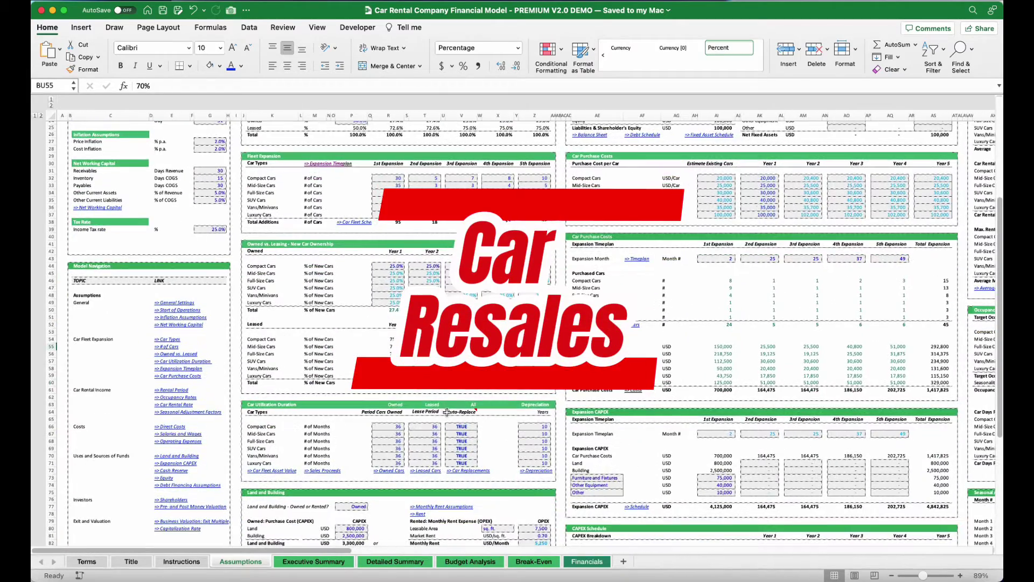
Inspect the compact cars' 36-month ownership period and Year 1 resale price percentage and its unit.
{"action": "left_click", "coordinate": [390, 427]}
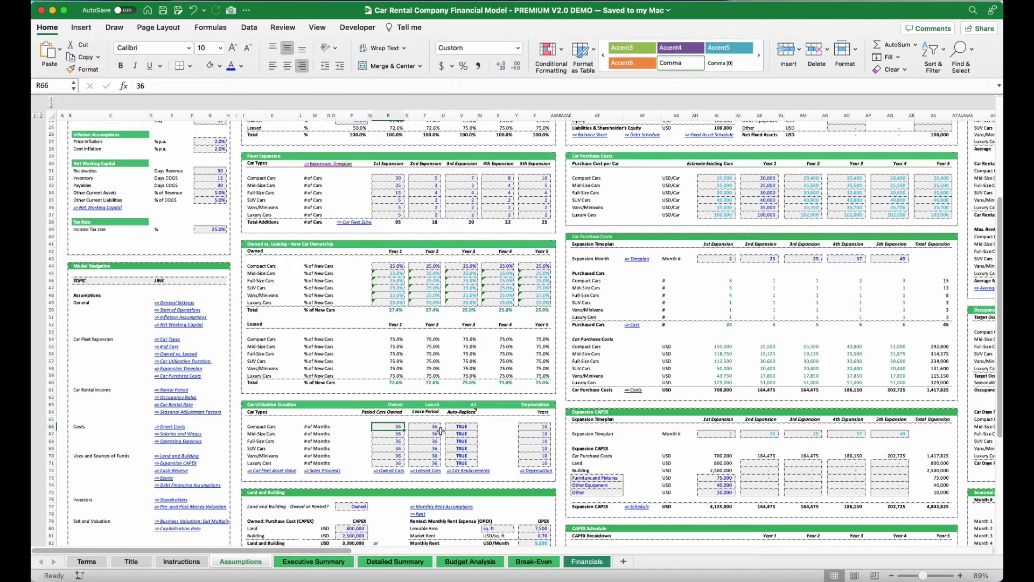
{"action": "scroll", "coordinate": [485, 410], "scroll_direction": "right", "scroll_amount": 10}
{"action": "scroll", "coordinate": [489, 403], "scroll_direction": "right", "scroll_amount": 8}
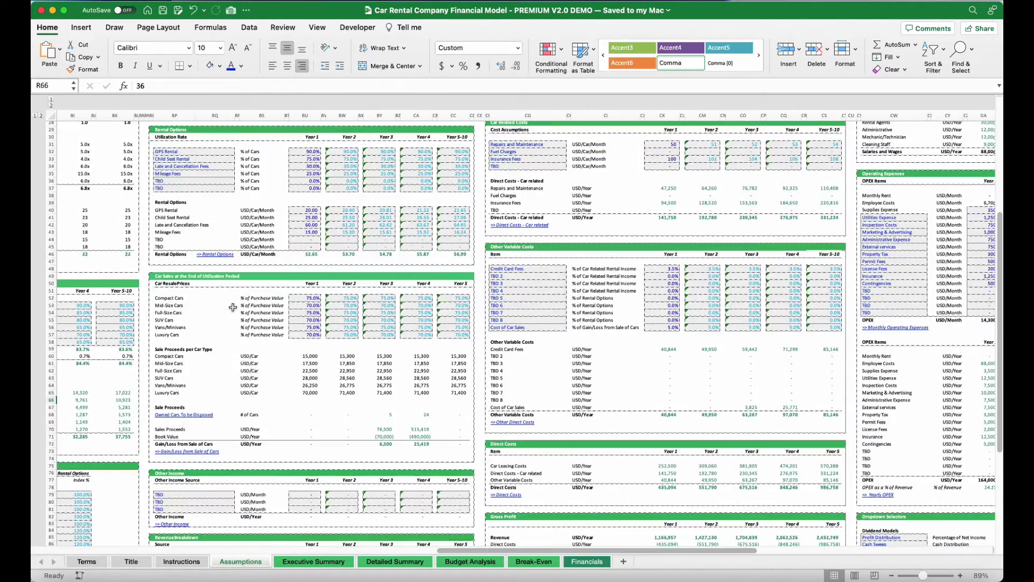
{"action": "left_click", "coordinate": [303, 298]}
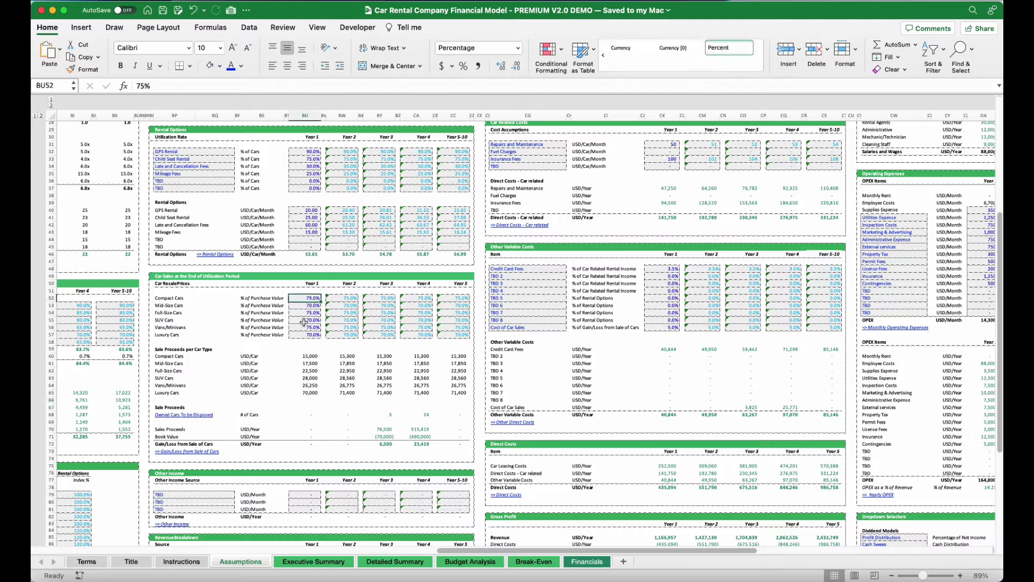
{"action": "left_click", "coordinate": [246, 303]}
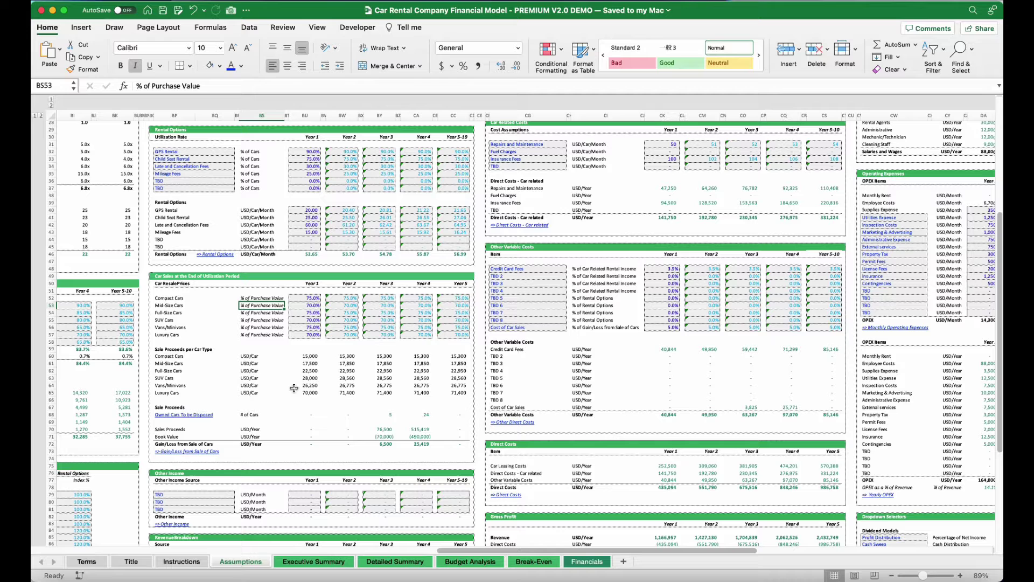
Review sale proceeds per car type, the book value formula and the 6,500 Year 3 gain.
{"action": "left_click_drag", "start_coordinate": [311, 357], "coordinate": [461, 393]}
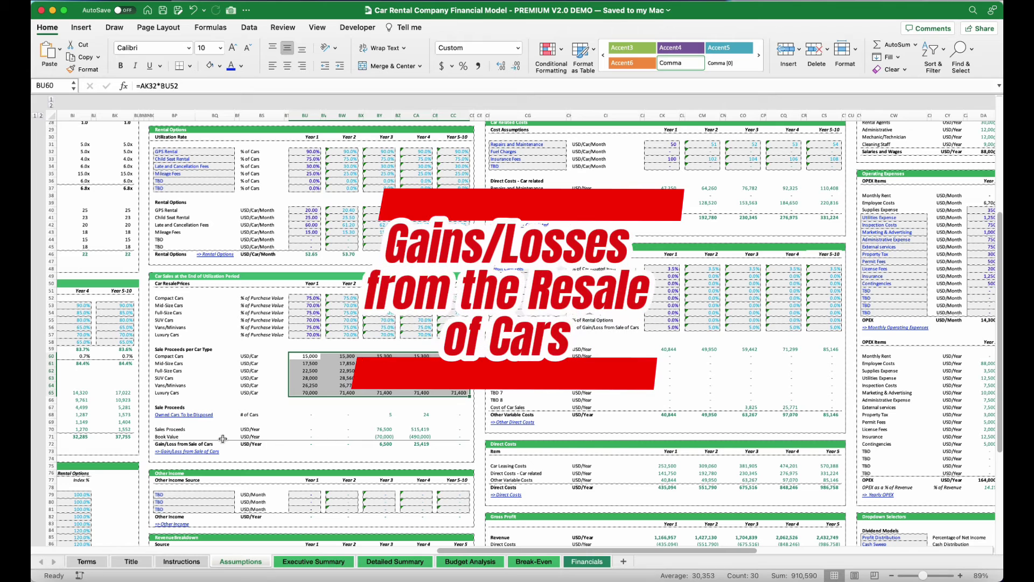
{"action": "left_click", "coordinate": [168, 437]}
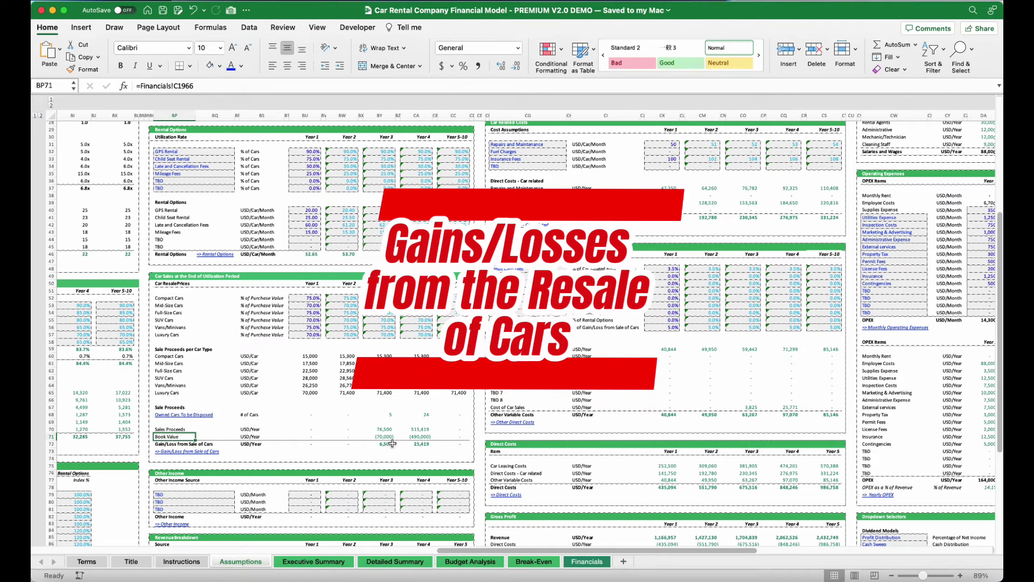
{"action": "left_click_drag", "start_coordinate": [378, 430], "coordinate": [376, 443]}
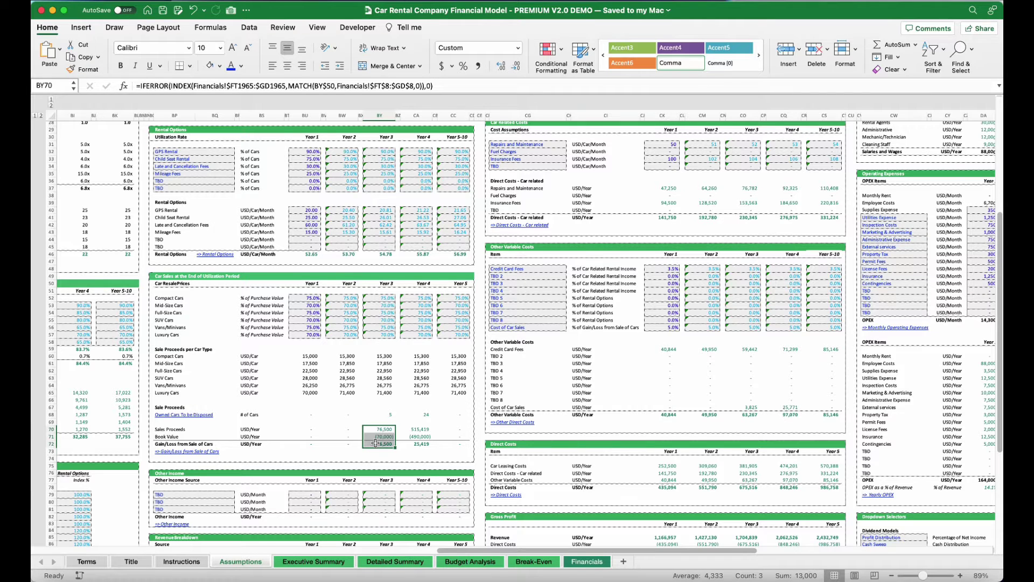
{"action": "scroll", "coordinate": [376, 443], "scroll_direction": "down", "scroll_amount": 10}
{"action": "left_click", "coordinate": [418, 504]}
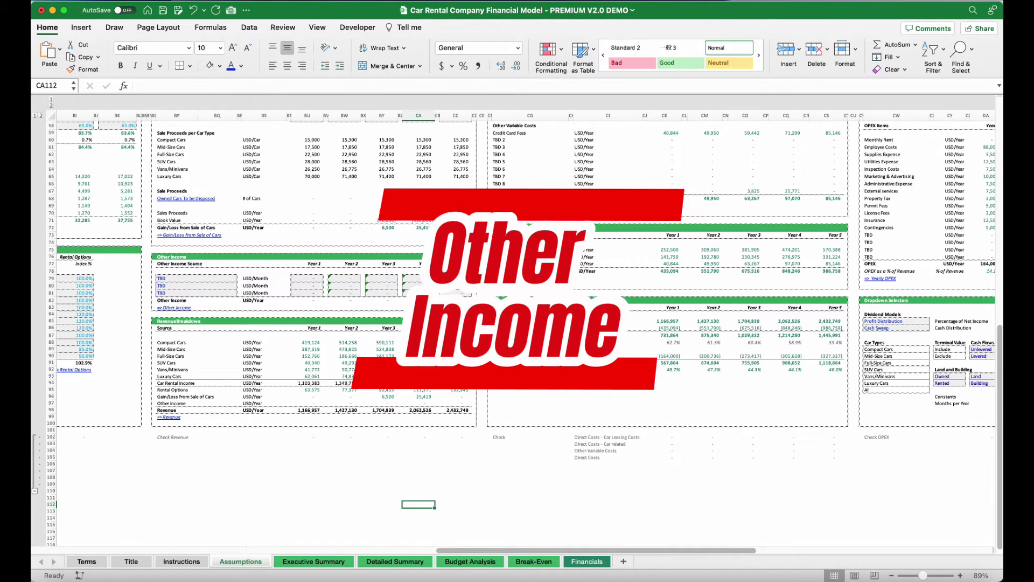
{"action": "left_click", "coordinate": [306, 409]}
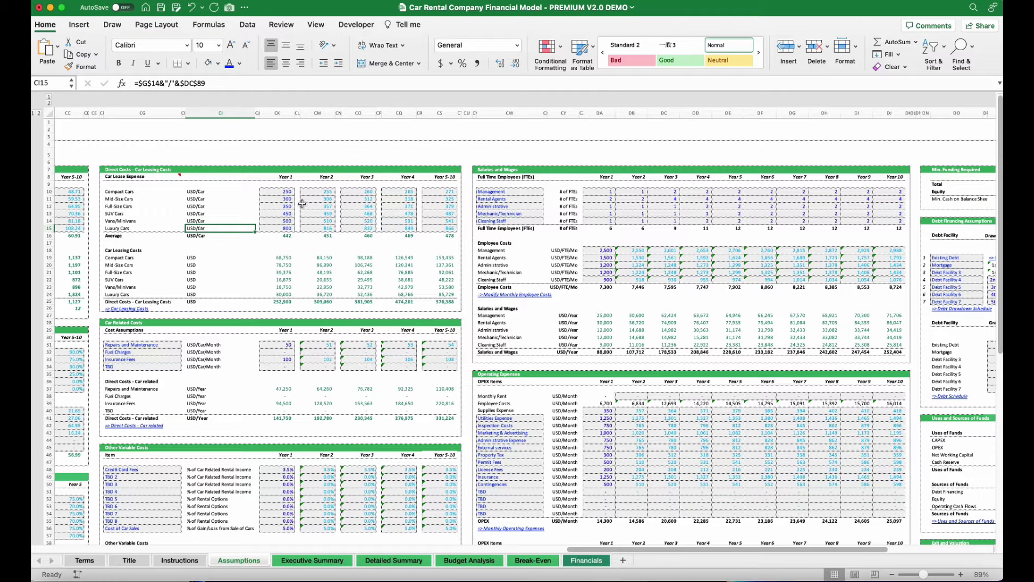
{"action": "left_click", "coordinate": [280, 198]}
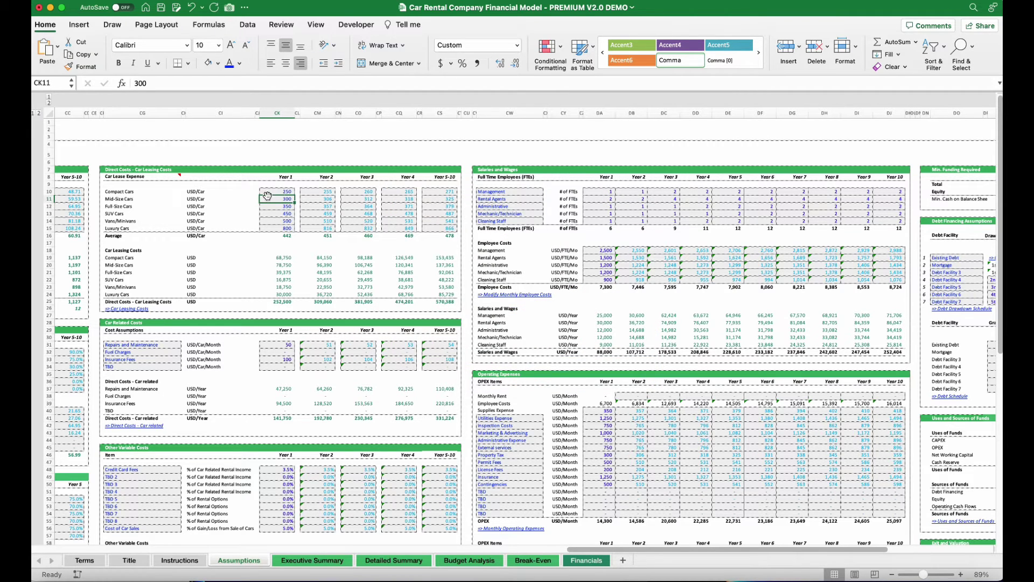
{"action": "left_click", "coordinate": [276, 221]}
{"action": "scroll", "coordinate": [201, 258], "scroll_direction": "down", "scroll_amount": 8}
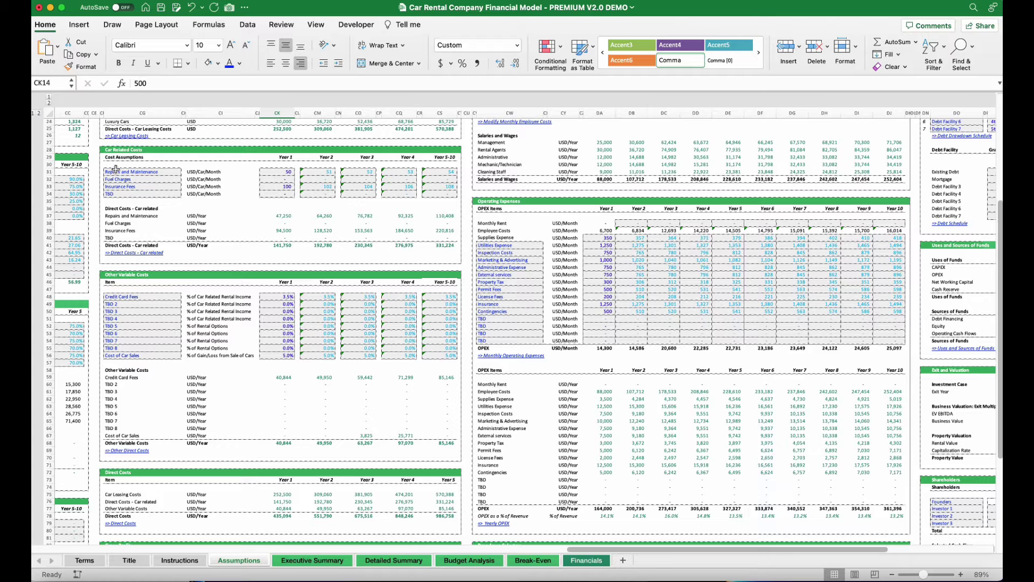
{"action": "left_click", "coordinate": [284, 297]}
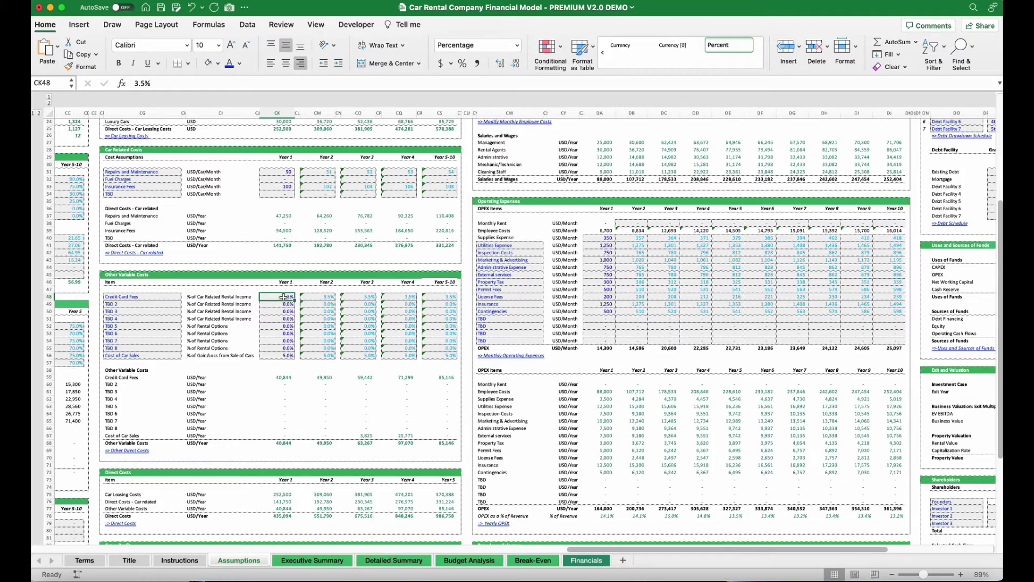
{"action": "scroll", "coordinate": [301, 361], "scroll_direction": "down", "scroll_amount": 5}
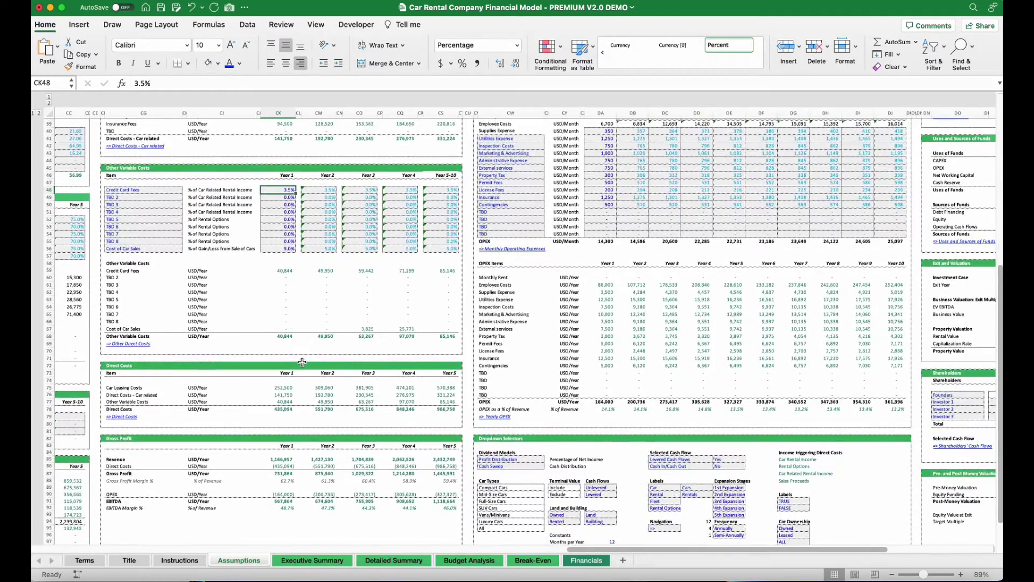
{"action": "scroll", "coordinate": [303, 362], "scroll_direction": "down", "scroll_amount": 3}
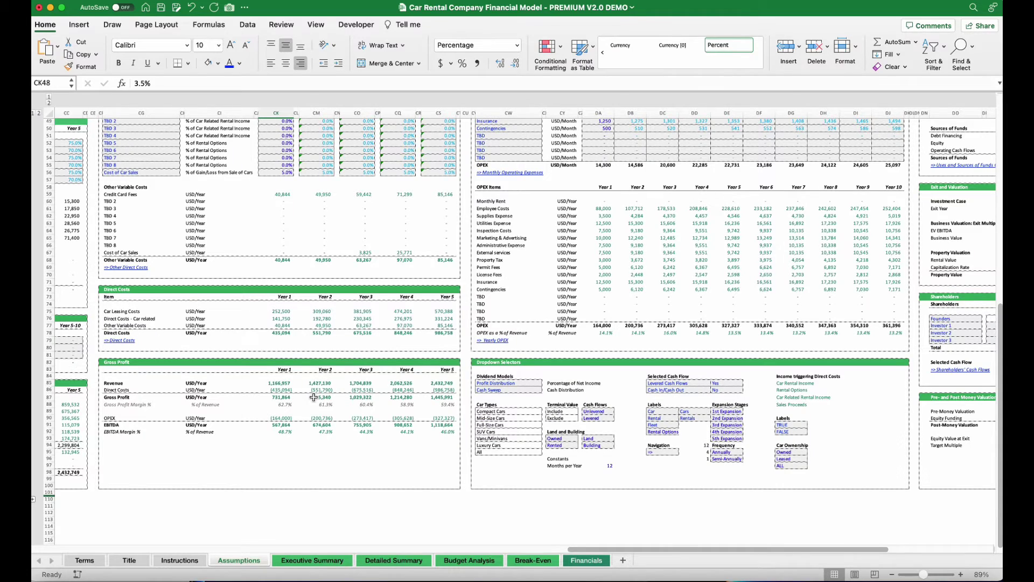
{"action": "scroll", "coordinate": [420, 269], "scroll_direction": "up", "scroll_amount": 15}
{"action": "scroll", "coordinate": [420, 270], "scroll_direction": "right", "scroll_amount": 4}
{"action": "left_click", "coordinate": [168, 206]}
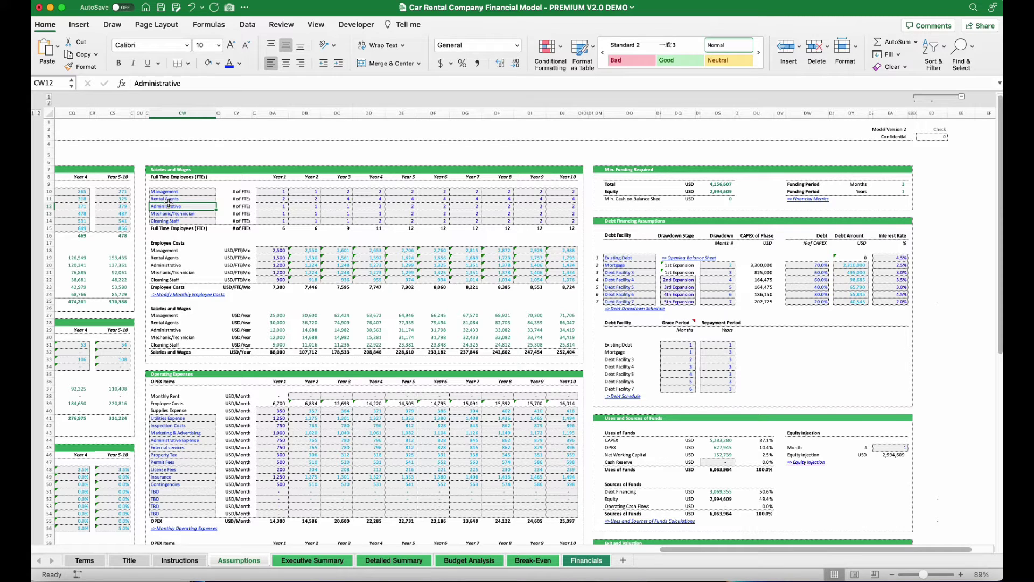
{"action": "left_click", "coordinate": [268, 257]}
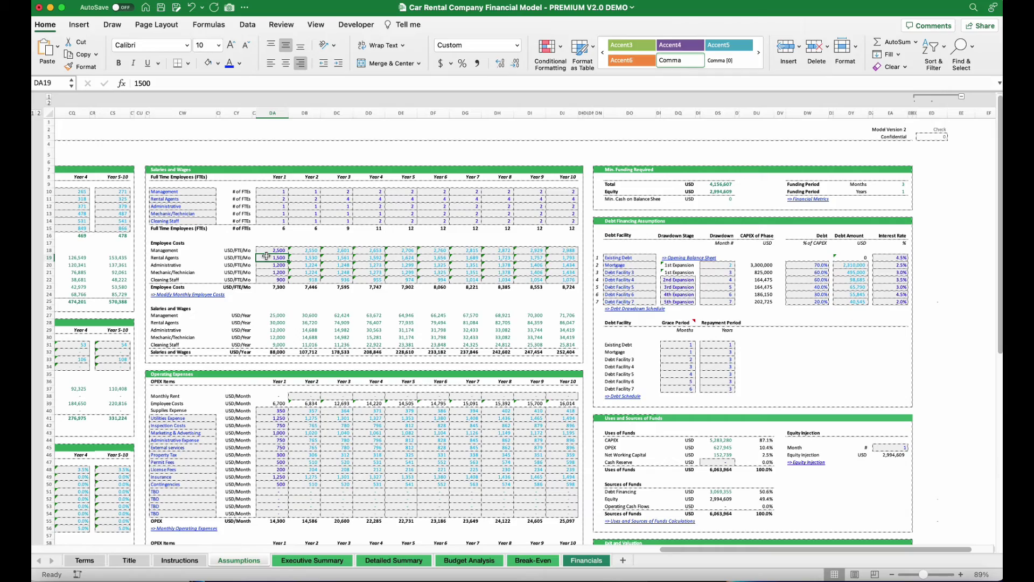
{"action": "left_click", "coordinate": [275, 433]}
{"action": "scroll", "coordinate": [275, 433], "scroll_direction": "down", "scroll_amount": 15}
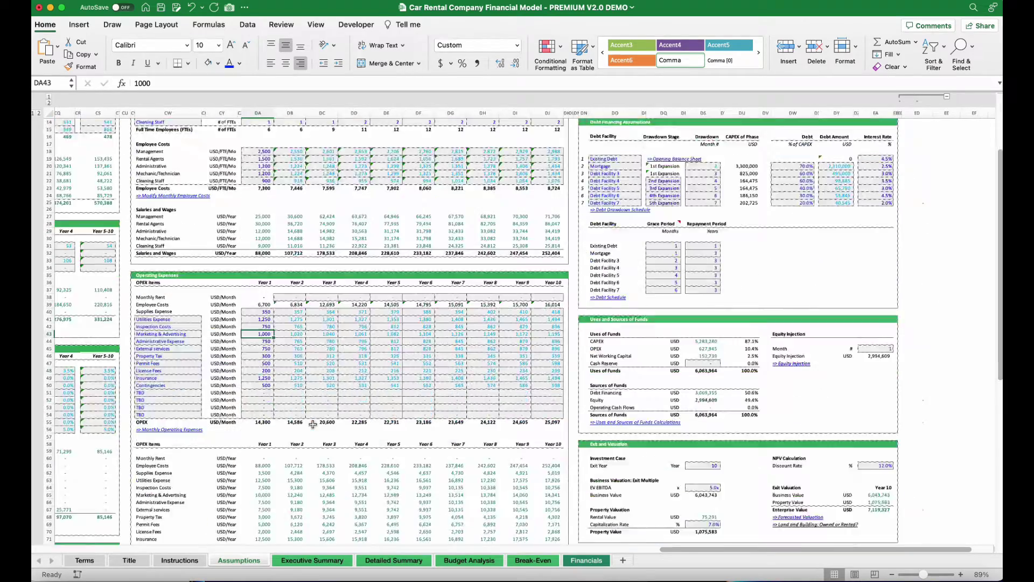
{"action": "scroll", "coordinate": [313, 424], "scroll_direction": "up", "scroll_amount": 15}
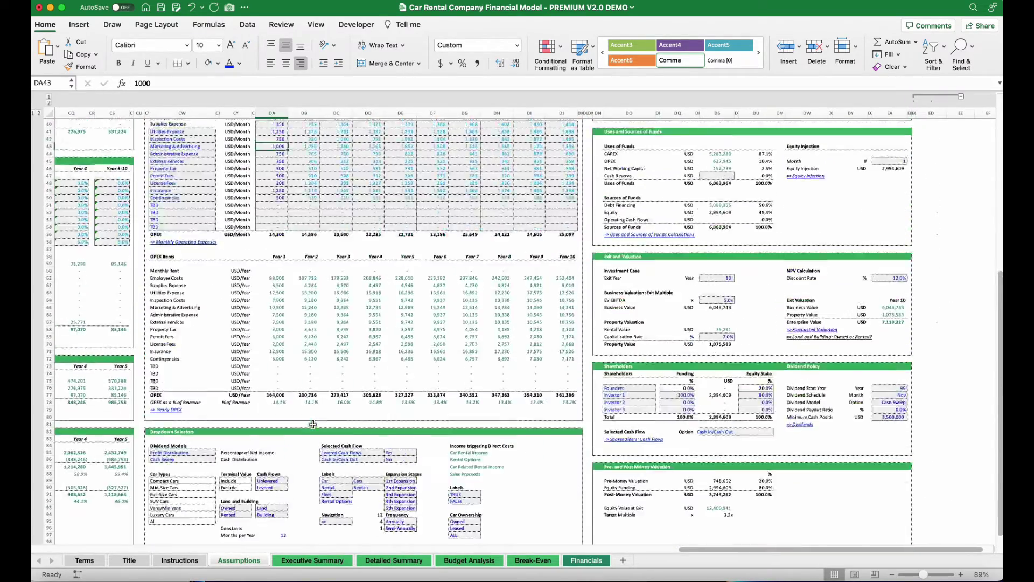
{"action": "scroll", "coordinate": [350, 409], "scroll_direction": "right", "scroll_amount": 10}
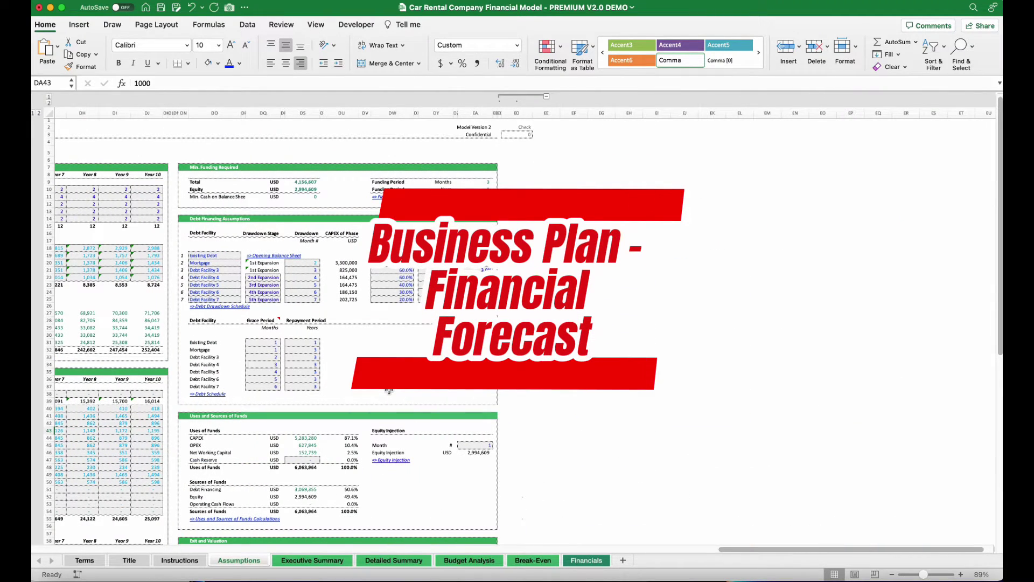
{"action": "left_click", "coordinate": [586, 560]}
{"action": "scroll", "coordinate": [399, 261], "scroll_direction": "left", "scroll_amount": 5}
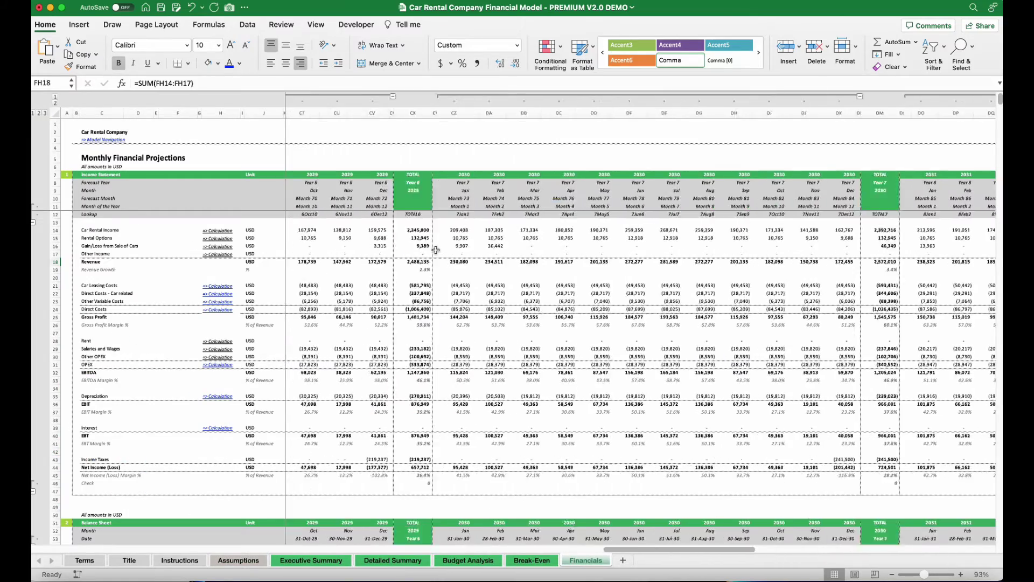
{"action": "left_click", "coordinate": [237, 560]}
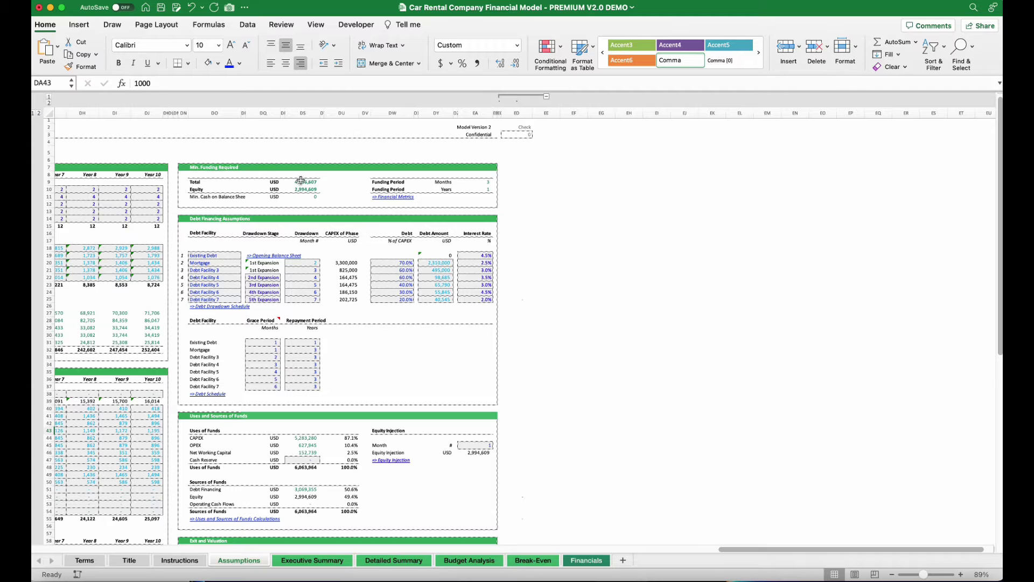
{"action": "left_click_drag", "start_coordinate": [302, 182], "coordinate": [306, 192]}
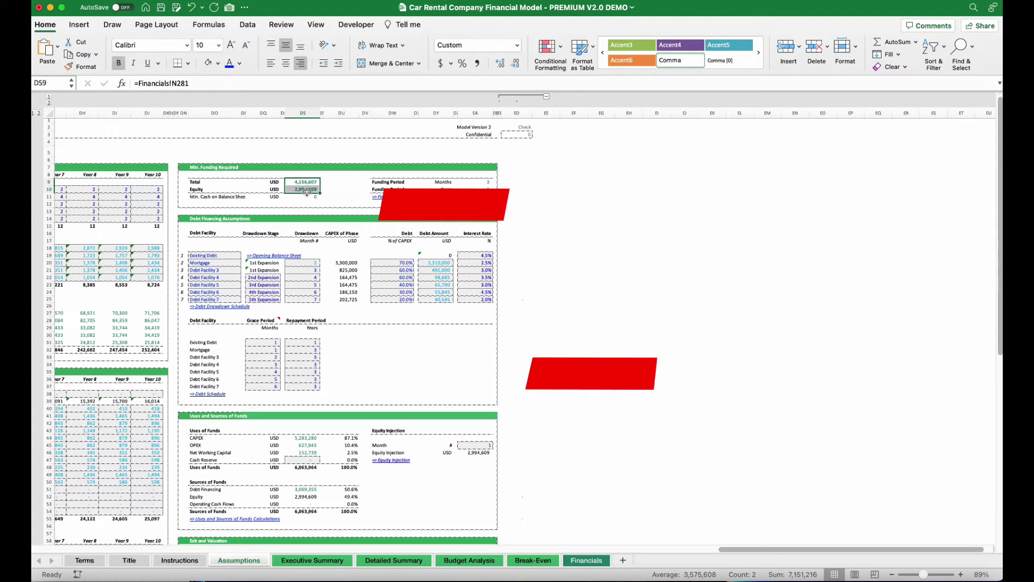
{"action": "left_click", "coordinate": [304, 263]}
{"action": "left_click", "coordinate": [307, 277]}
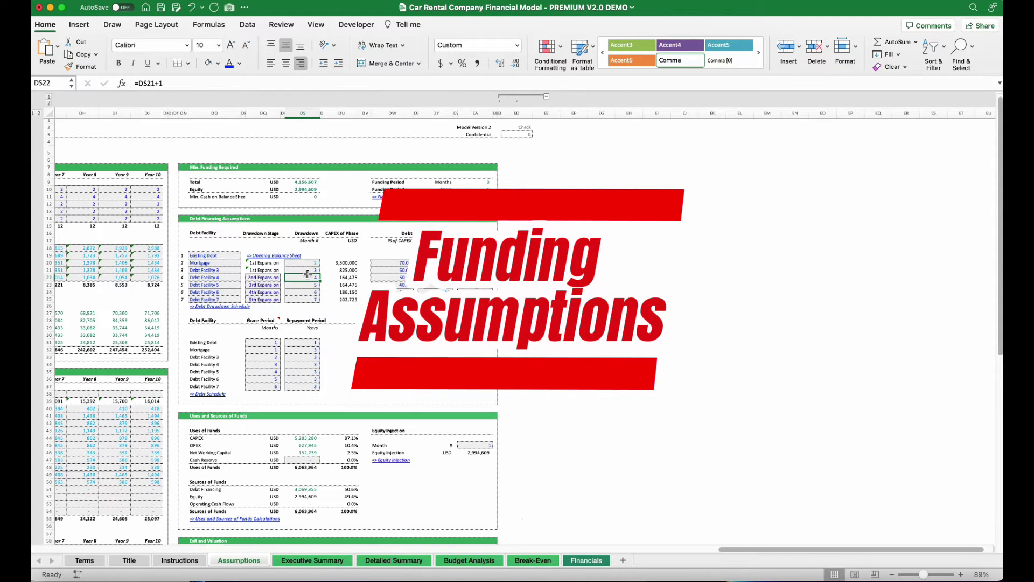
{"action": "left_click", "coordinate": [404, 271]}
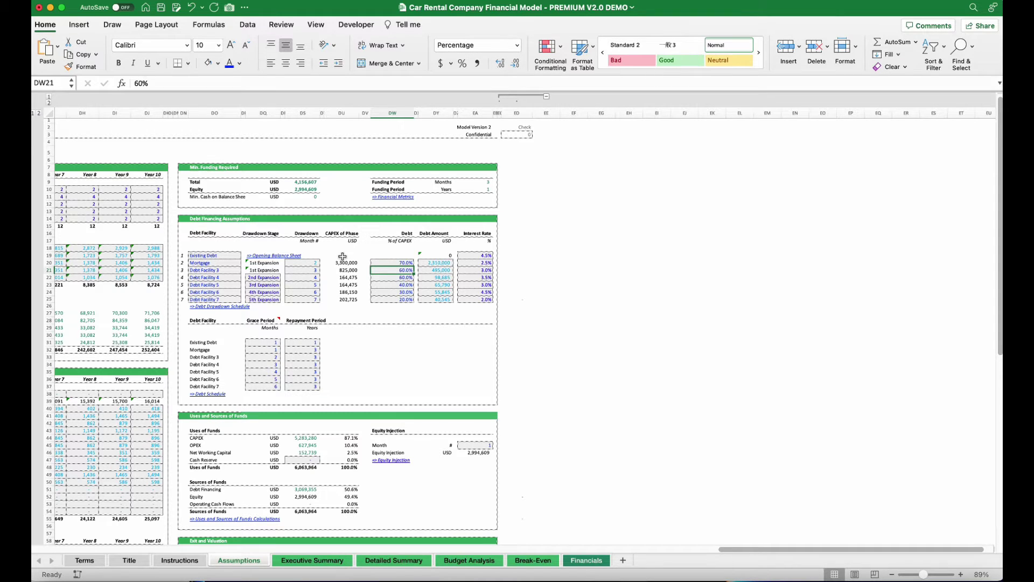
{"action": "left_click_drag", "start_coordinate": [340, 254], "coordinate": [333, 310]}
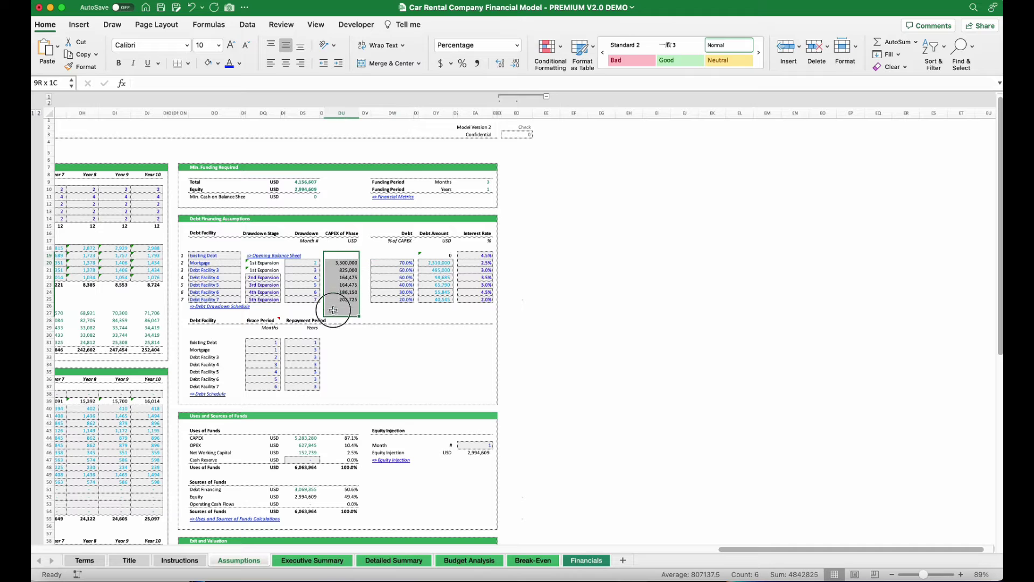
{"action": "key", "text": "Right"}
{"action": "key", "text": "Right"}
{"action": "key", "text": "Down"}
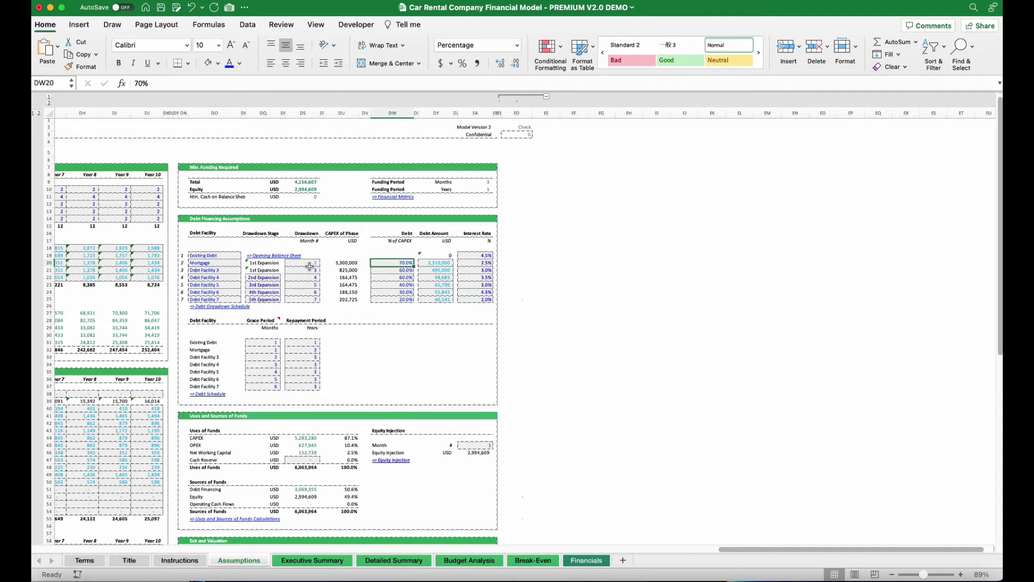
{"action": "left_click", "coordinate": [422, 263]}
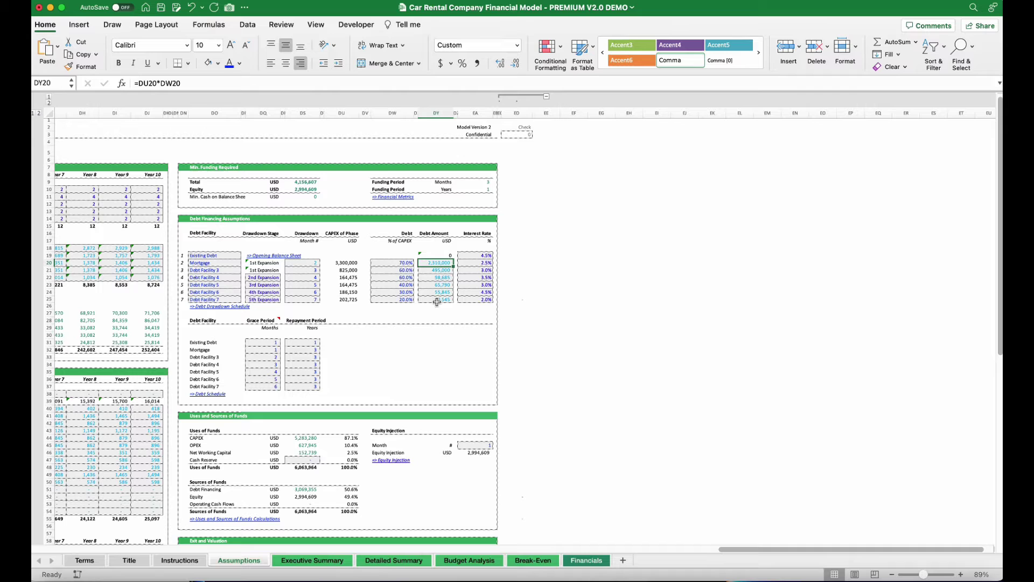
{"action": "left_click", "coordinate": [483, 270]}
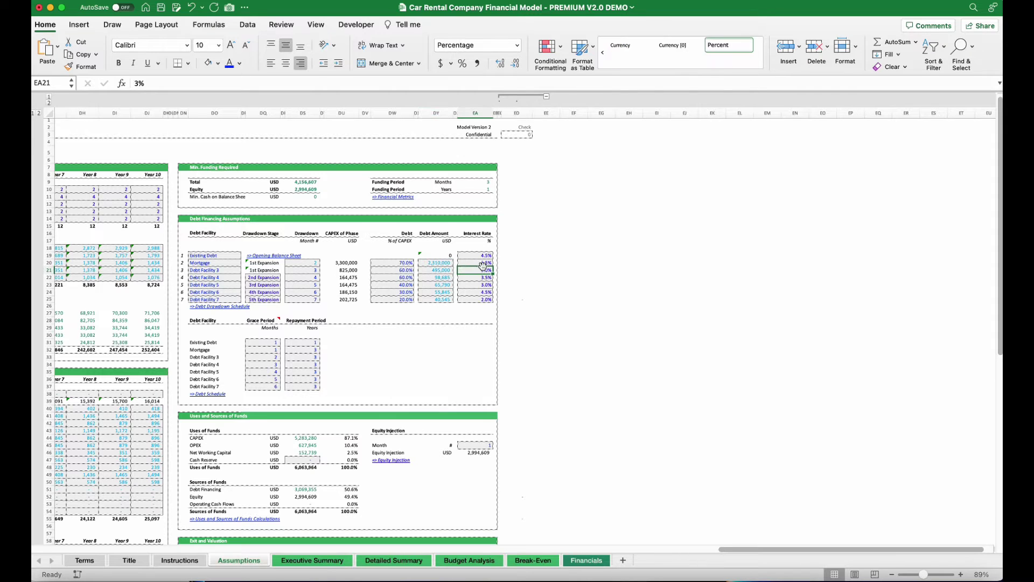
{"action": "left_click", "coordinate": [274, 351]}
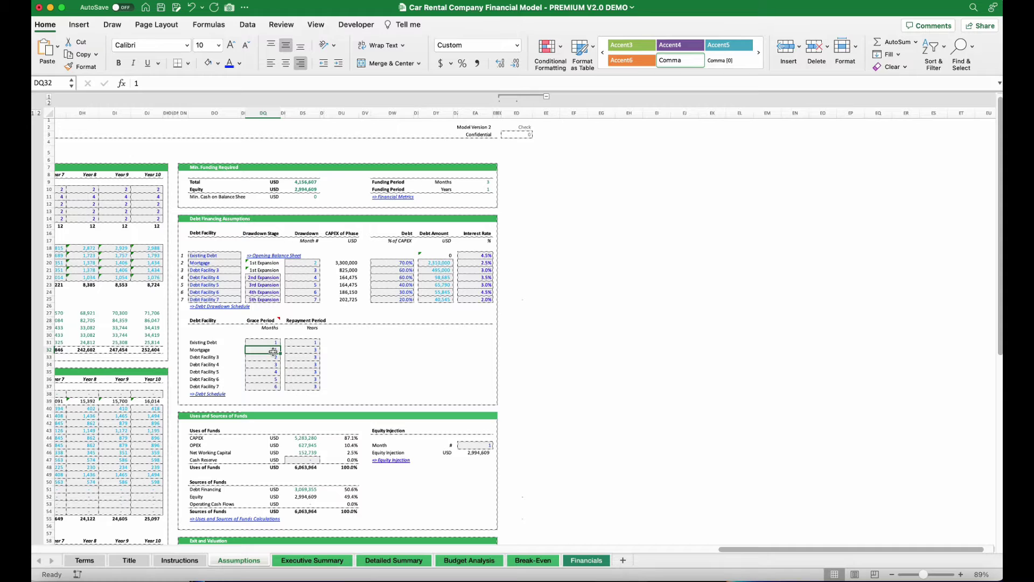
{"action": "left_click", "coordinate": [314, 350]}
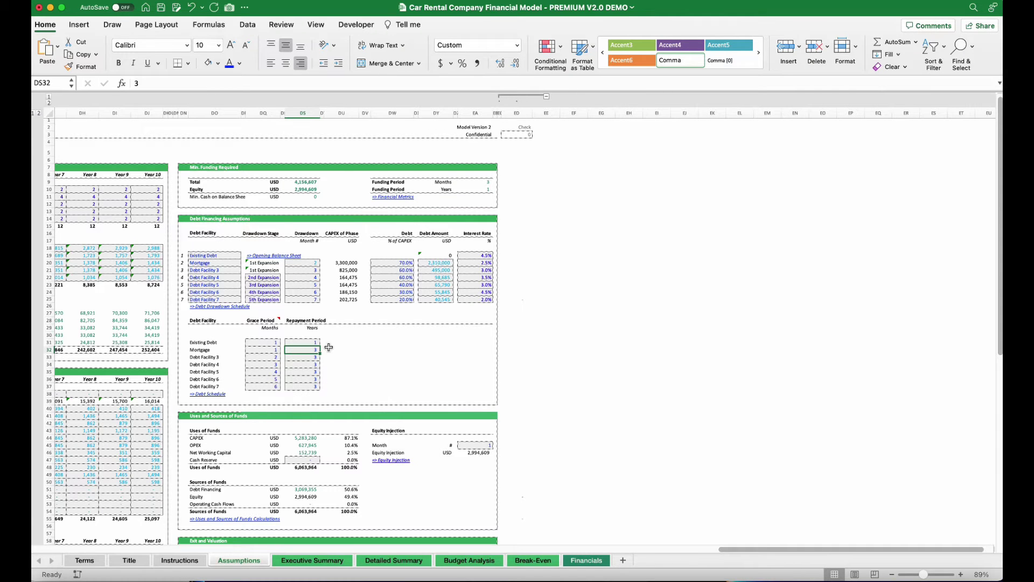
{"action": "scroll", "coordinate": [328, 347], "scroll_direction": "down", "scroll_amount": 5}
{"action": "left_click", "coordinate": [294, 337]}
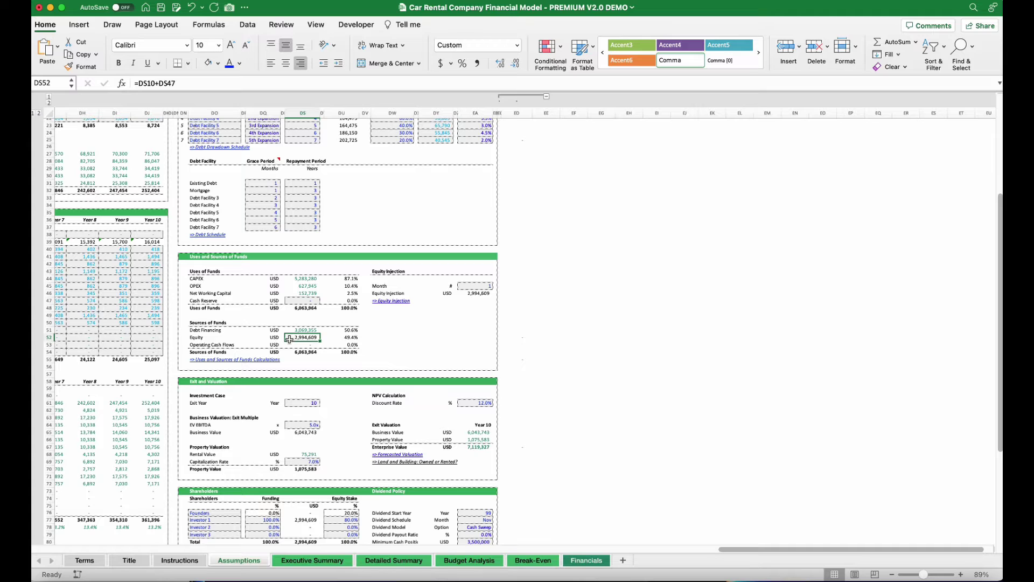
{"action": "left_click", "coordinate": [473, 286]}
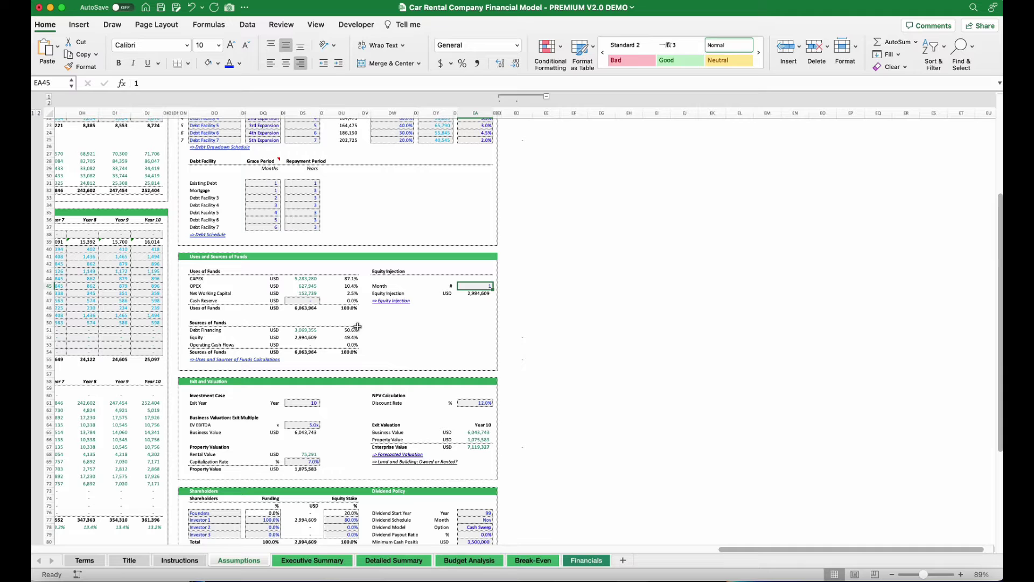
{"action": "left_click", "coordinate": [316, 337]}
{"action": "scroll", "coordinate": [316, 337], "scroll_direction": "down", "scroll_amount": 5}
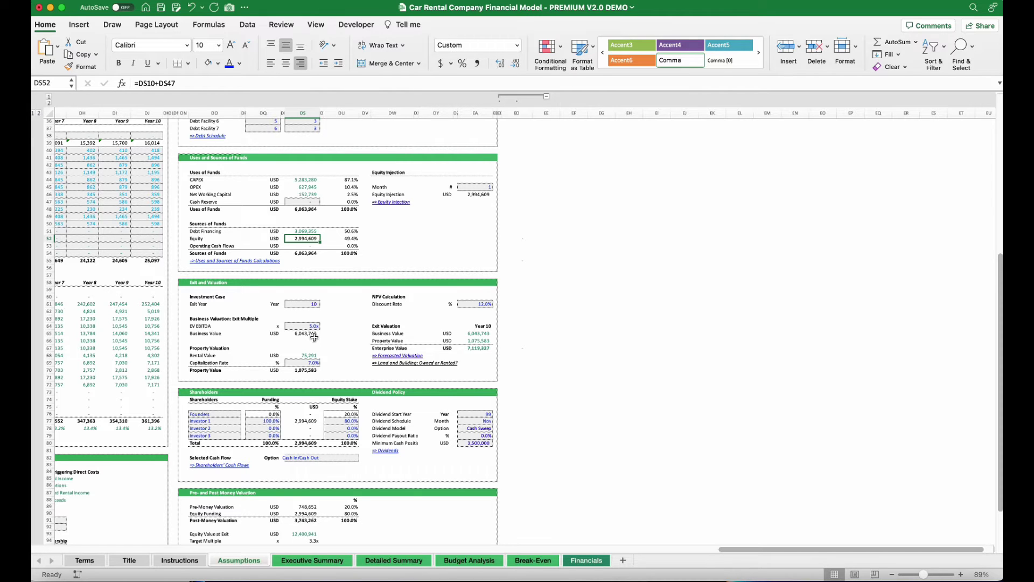
{"action": "left_click_drag", "start_coordinate": [208, 311], "coordinate": [295, 314]}
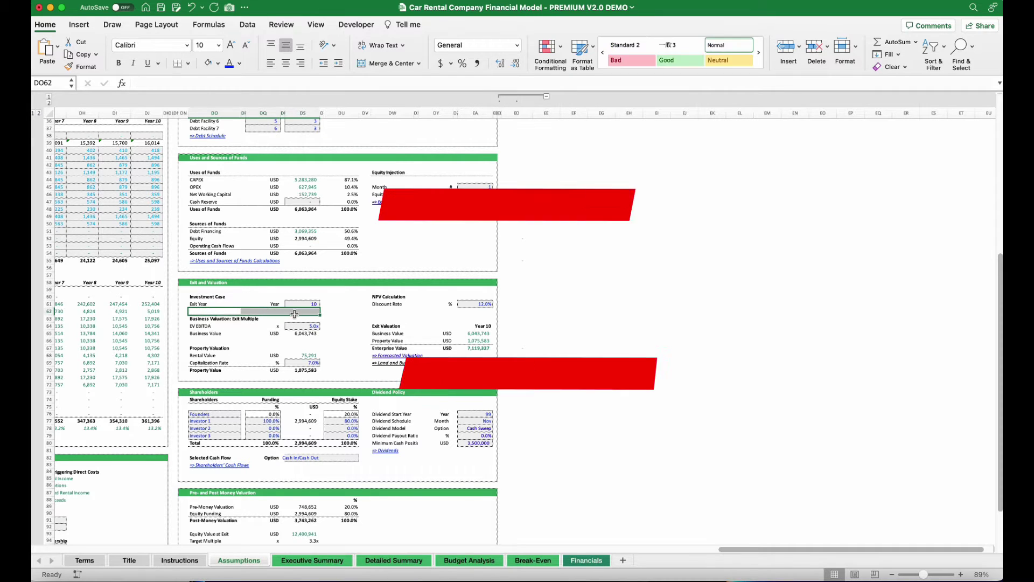
{"action": "left_click", "coordinate": [207, 296]}
{"action": "left_click", "coordinate": [318, 304]}
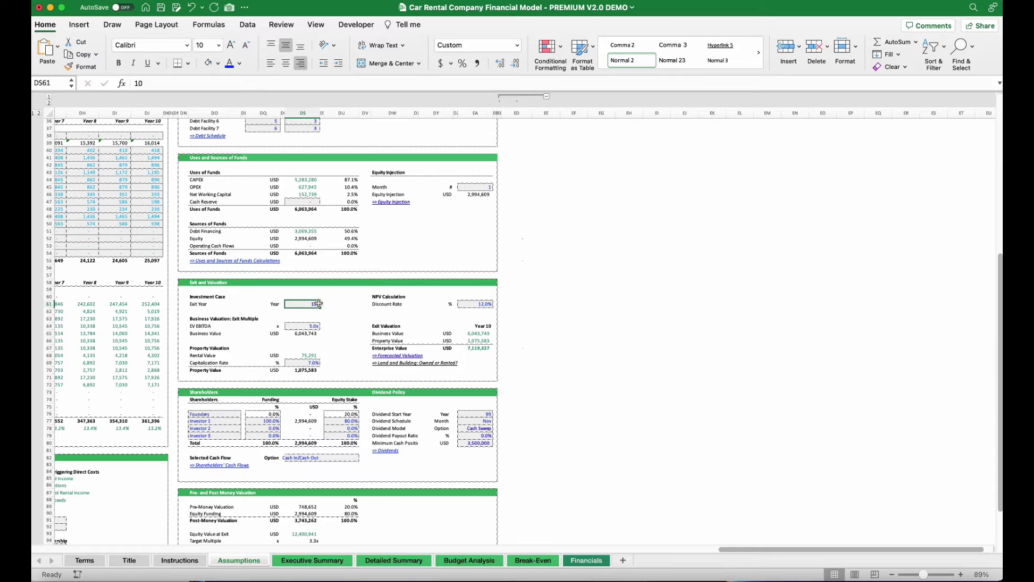
{"action": "left_click", "coordinate": [303, 326]}
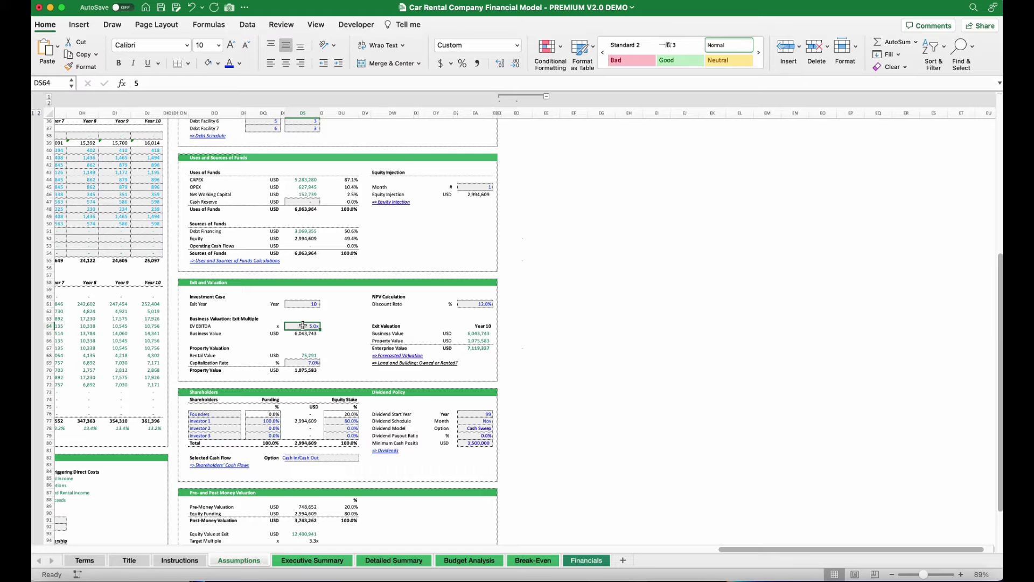
{"action": "left_click", "coordinate": [303, 356]}
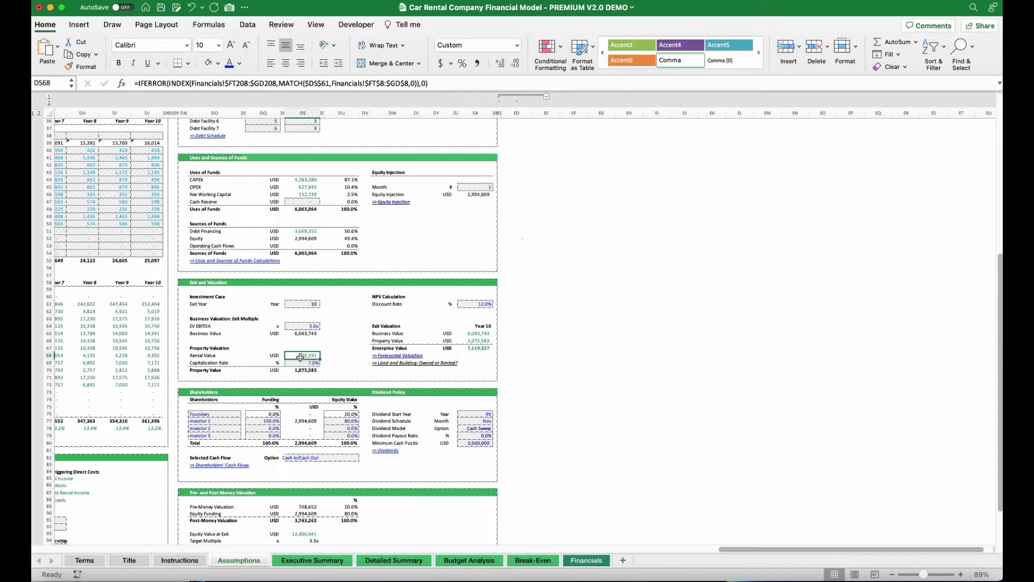
{"action": "left_click", "coordinate": [302, 363]}
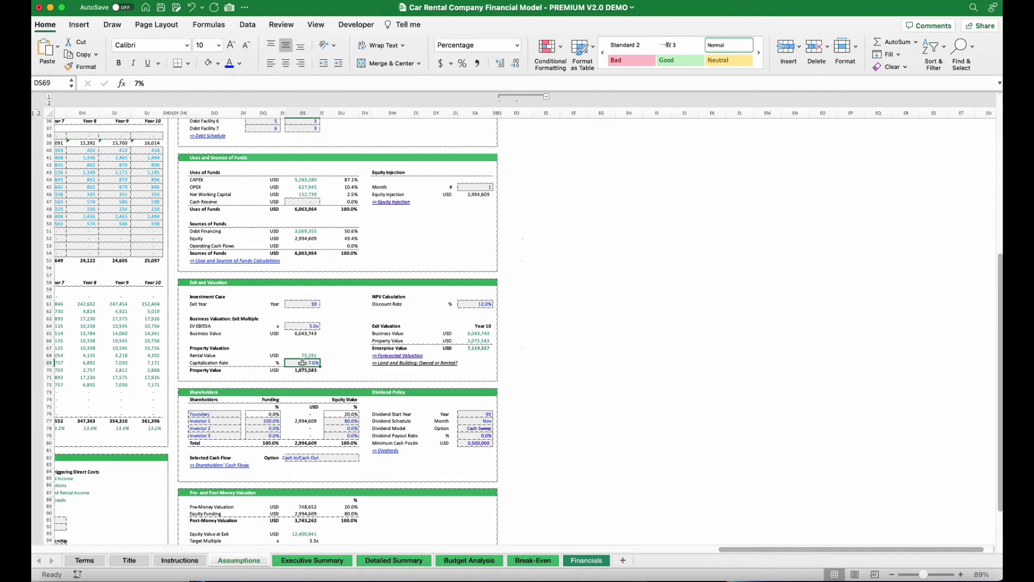
{"action": "left_click", "coordinate": [215, 414]}
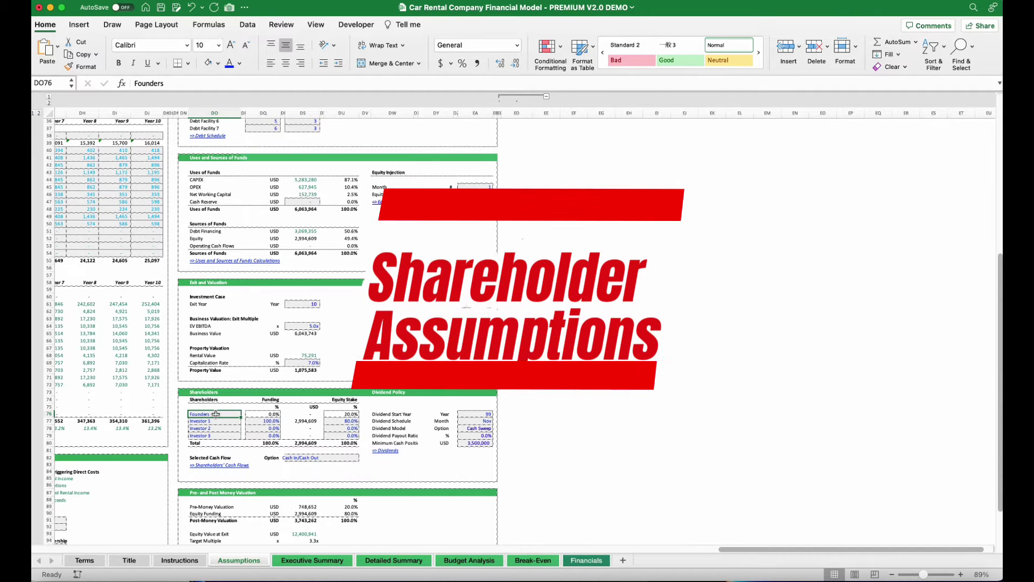
{"action": "left_click", "coordinate": [200, 435]}
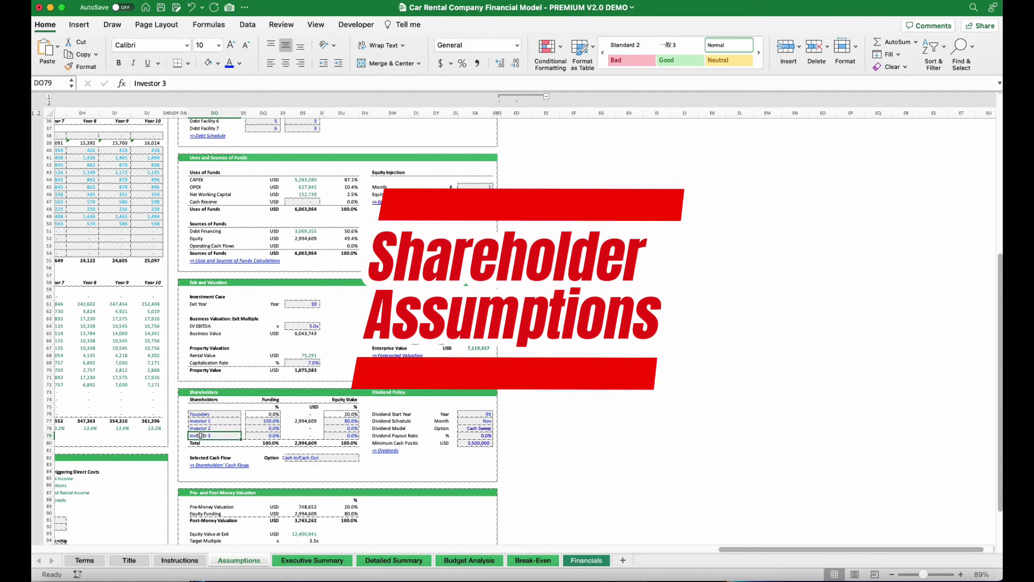
{"action": "left_click", "coordinate": [263, 421]}
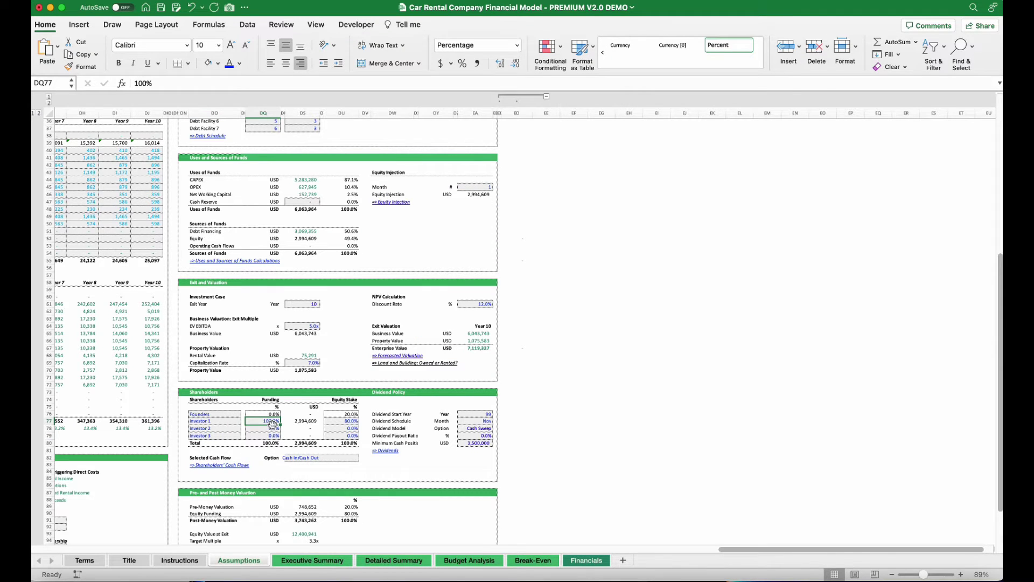
{"action": "left_click", "coordinate": [315, 421]}
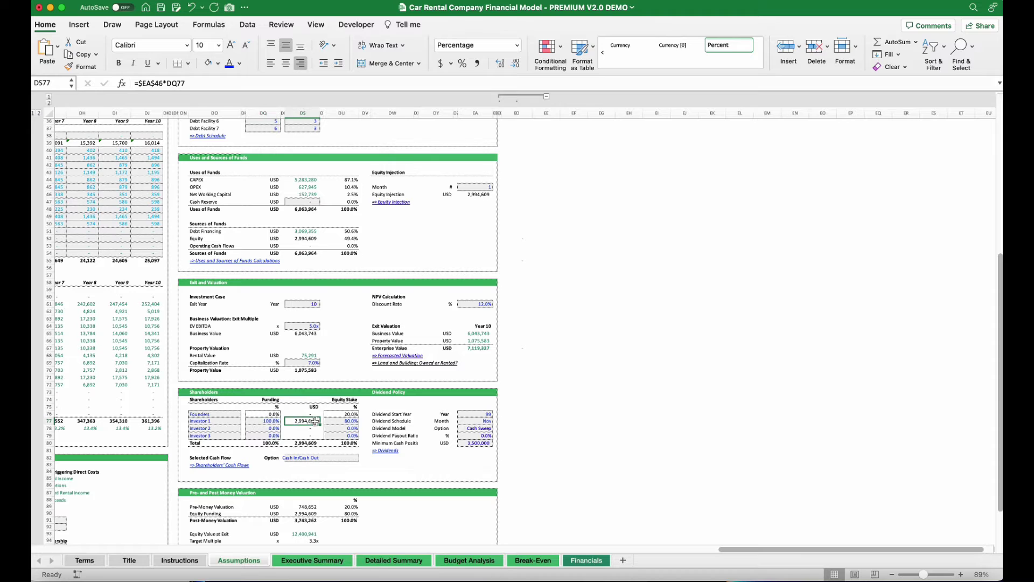
{"action": "left_click", "coordinate": [357, 414]}
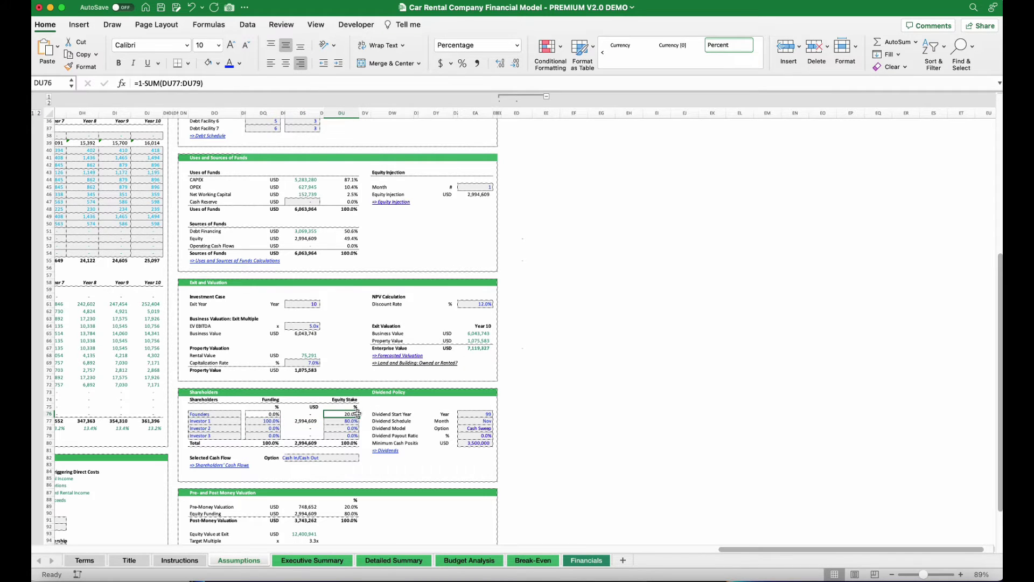
{"action": "left_click", "coordinate": [477, 414]}
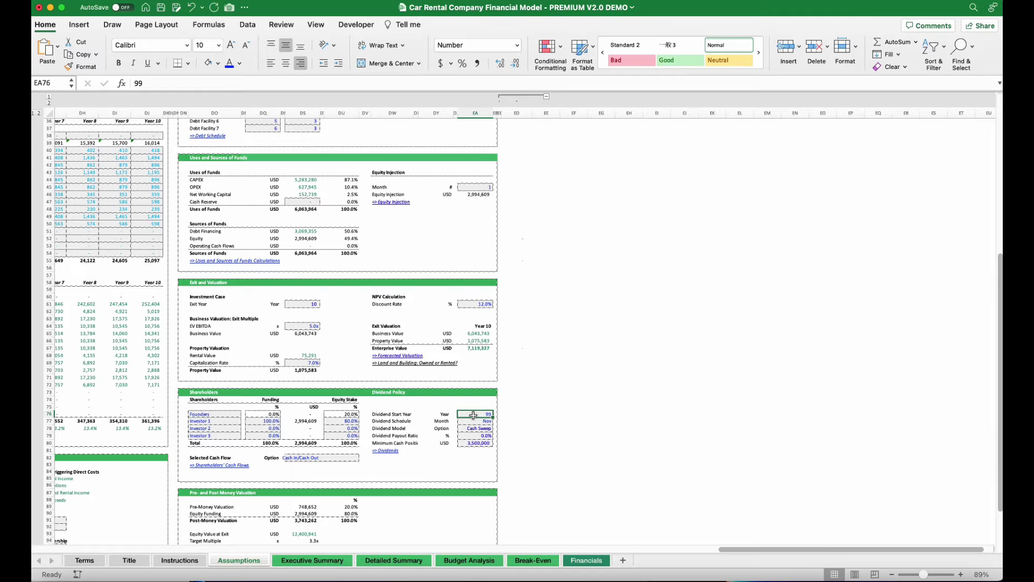
{"action": "type", "text": "5"}
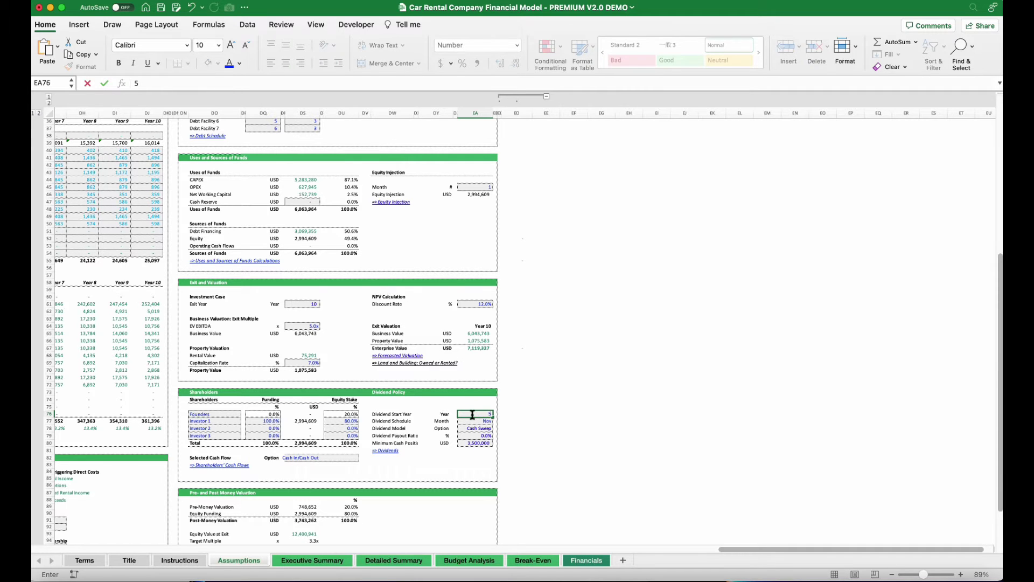
{"action": "key", "text": "Return"}
{"action": "left_click", "coordinate": [473, 415]}
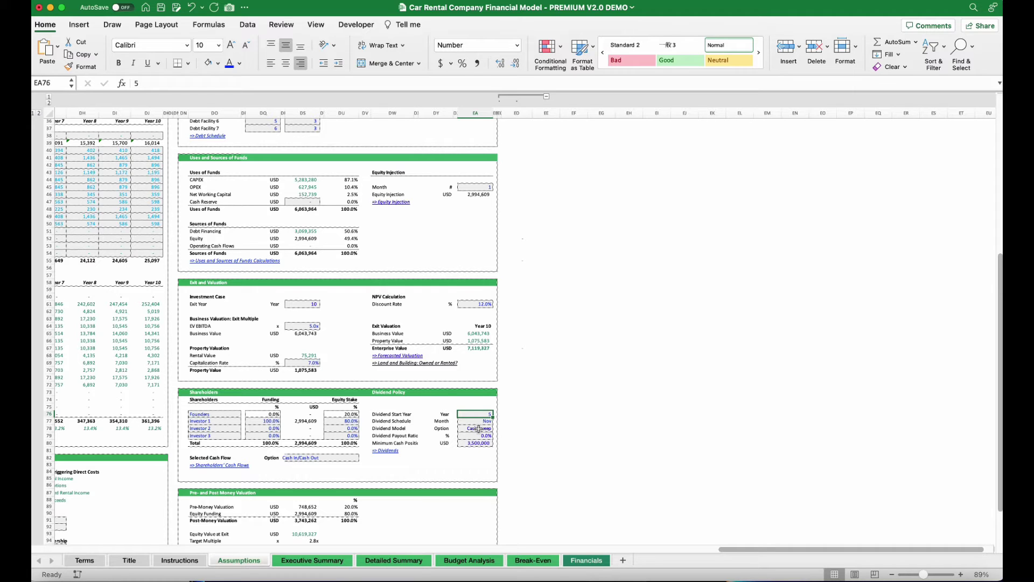
{"action": "left_click", "coordinate": [479, 429]}
{"action": "left_click", "coordinate": [466, 441]}
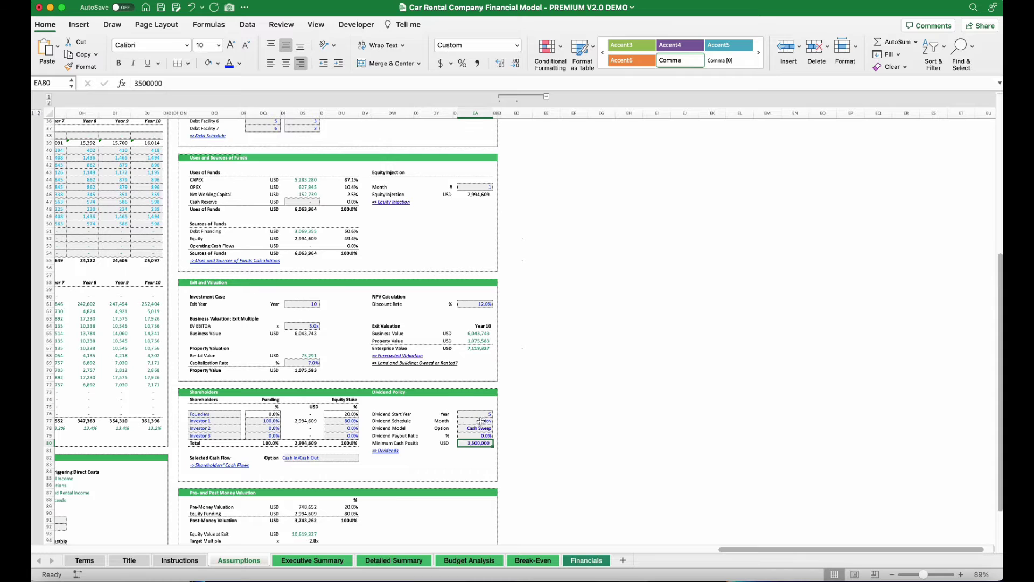
{"action": "left_click", "coordinate": [481, 428]}
{"action": "left_click", "coordinate": [496, 429]}
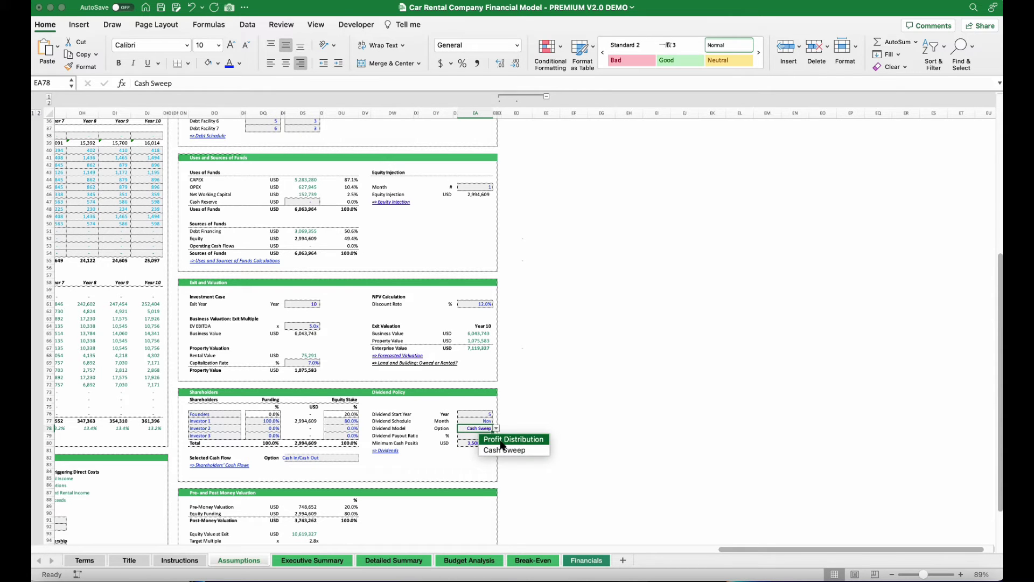
{"action": "left_click", "coordinate": [497, 439]}
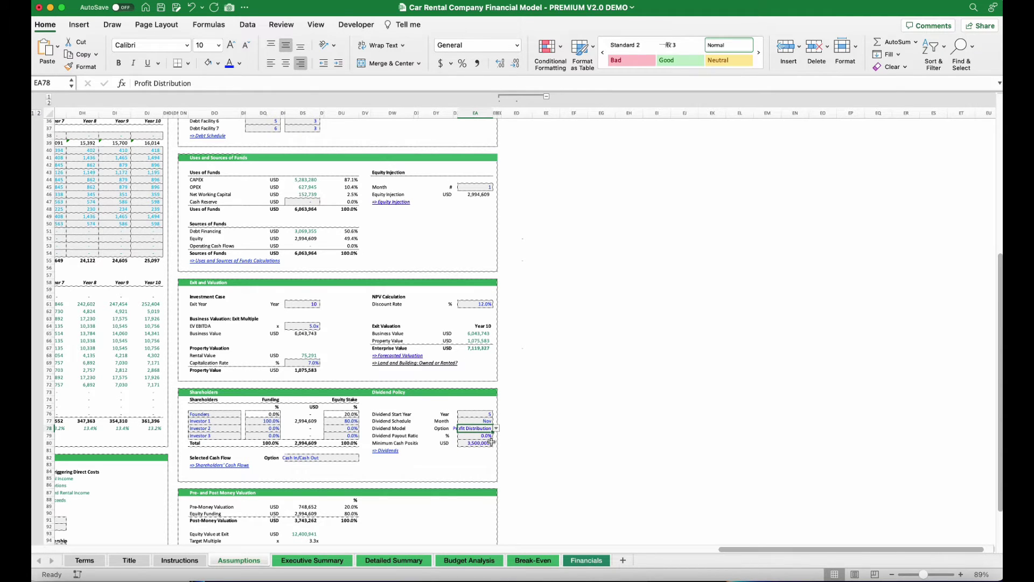
{"action": "left_click", "coordinate": [485, 415]}
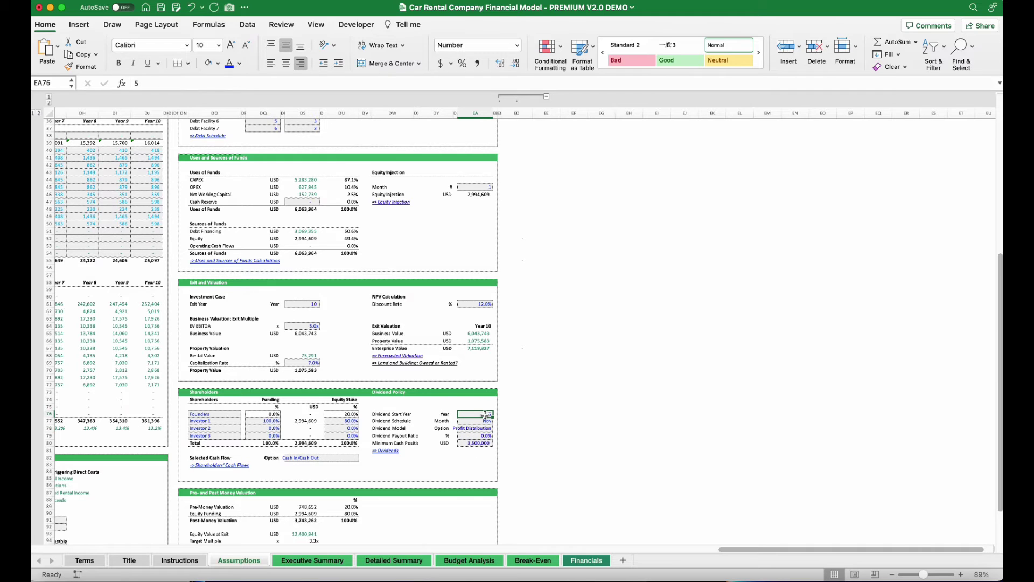
{"action": "type", "text": "99"}
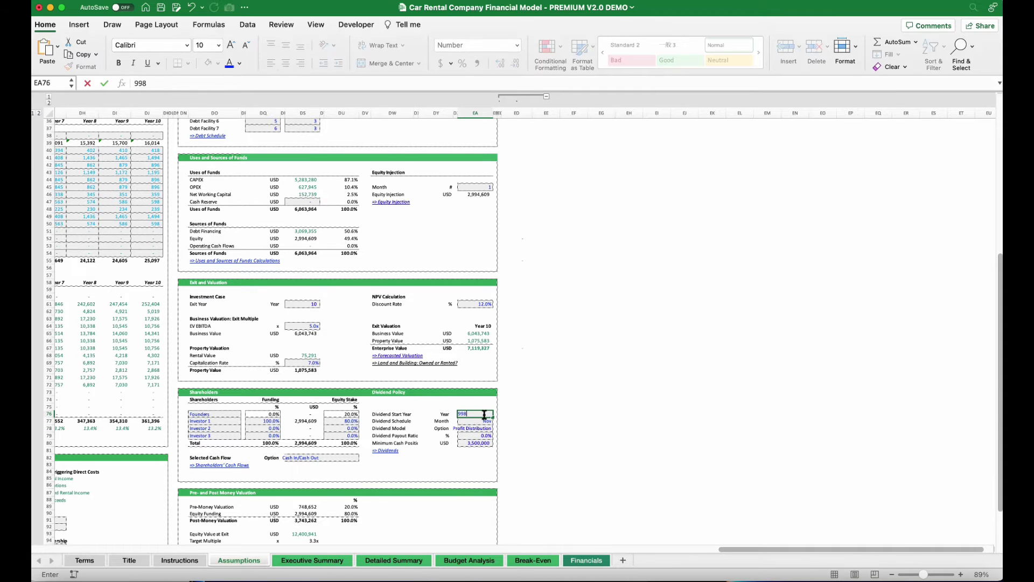
{"action": "key", "text": "Return"}
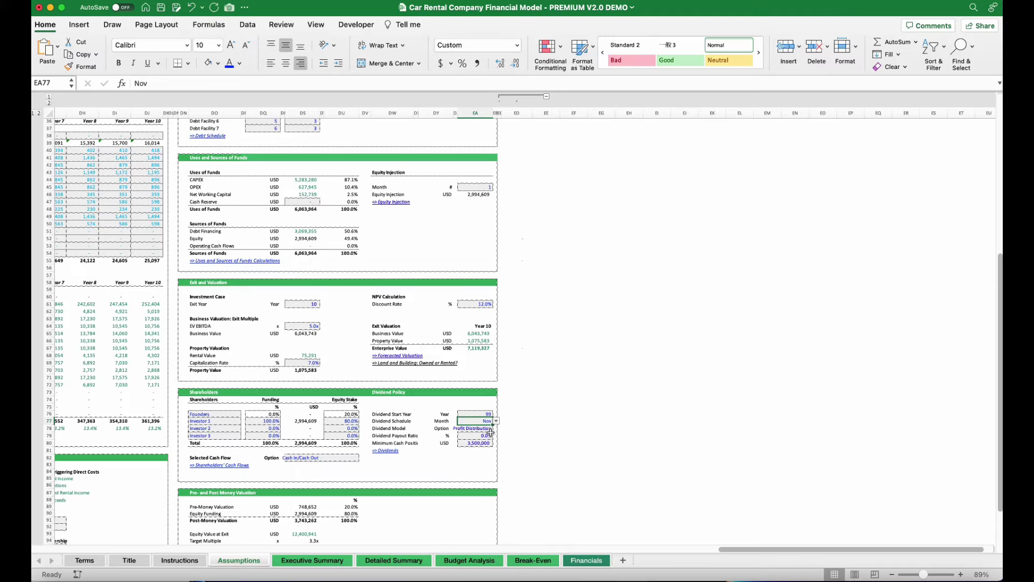
{"action": "left_click", "coordinate": [491, 428]}
{"action": "left_click", "coordinate": [496, 430]}
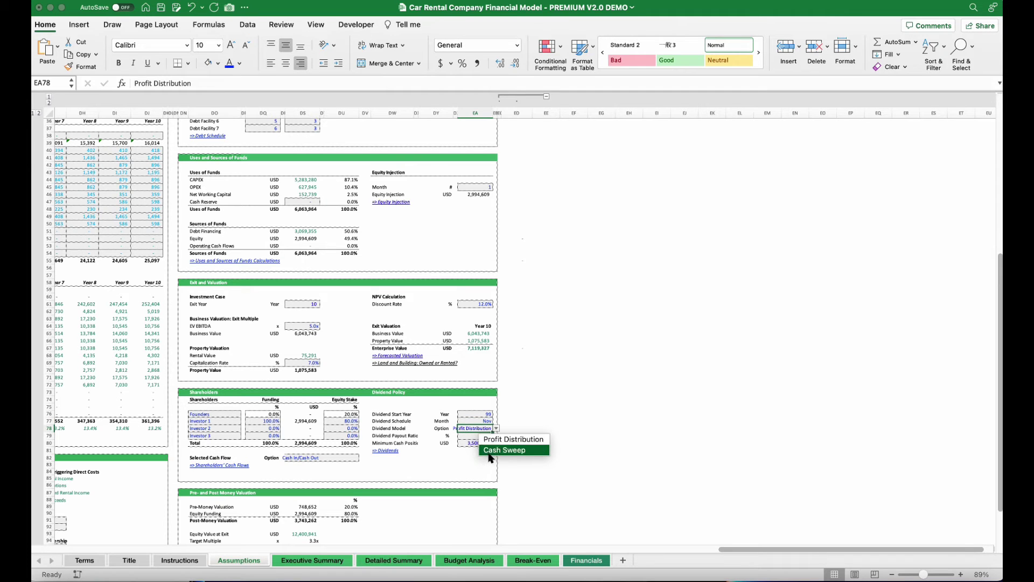
{"action": "left_click", "coordinate": [491, 453]}
{"action": "left_click", "coordinate": [426, 469]}
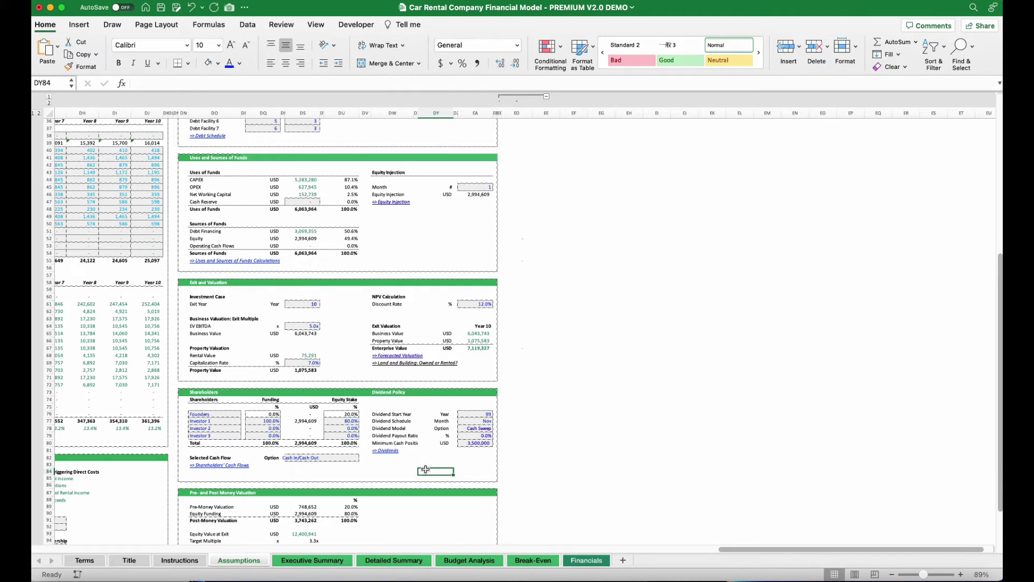
Read the Executive Summary chart values and check the Year 2 Direct Costs formula.
{"action": "scroll", "coordinate": [424, 447], "scroll_direction": "down", "scroll_amount": 5}
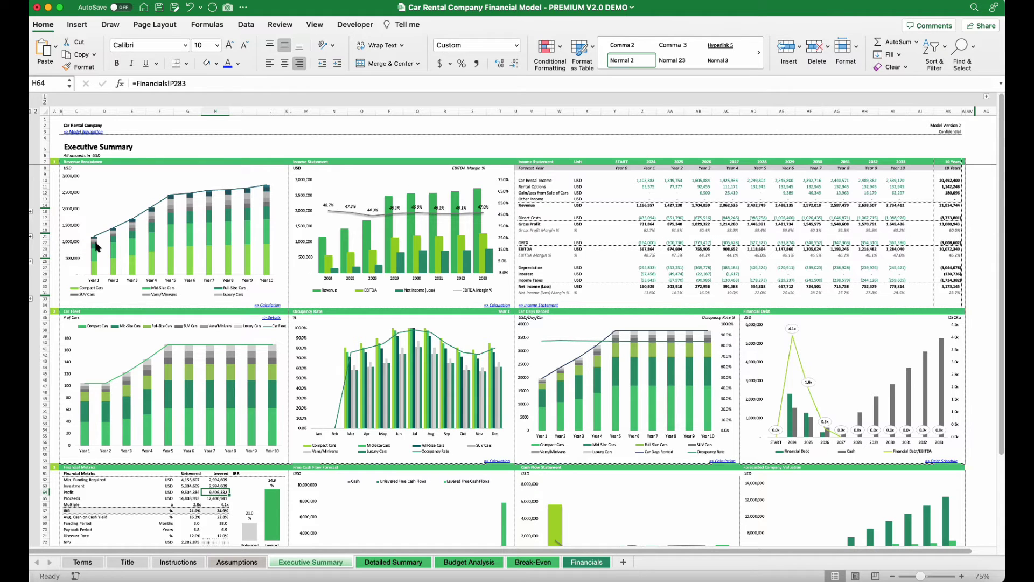
{"action": "mouse_move", "coordinate": [92, 243]}
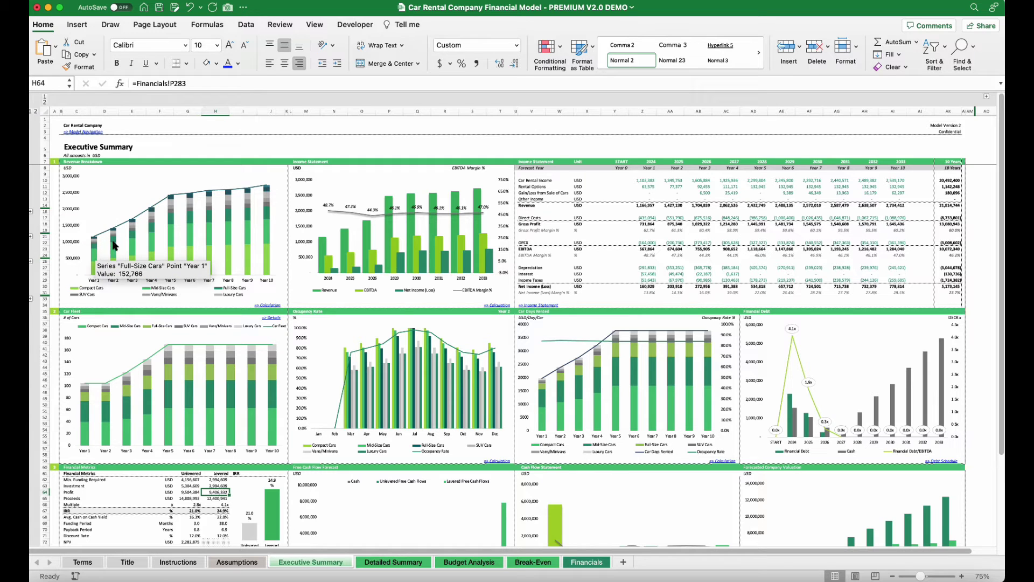
{"action": "mouse_move", "coordinate": [230, 220]}
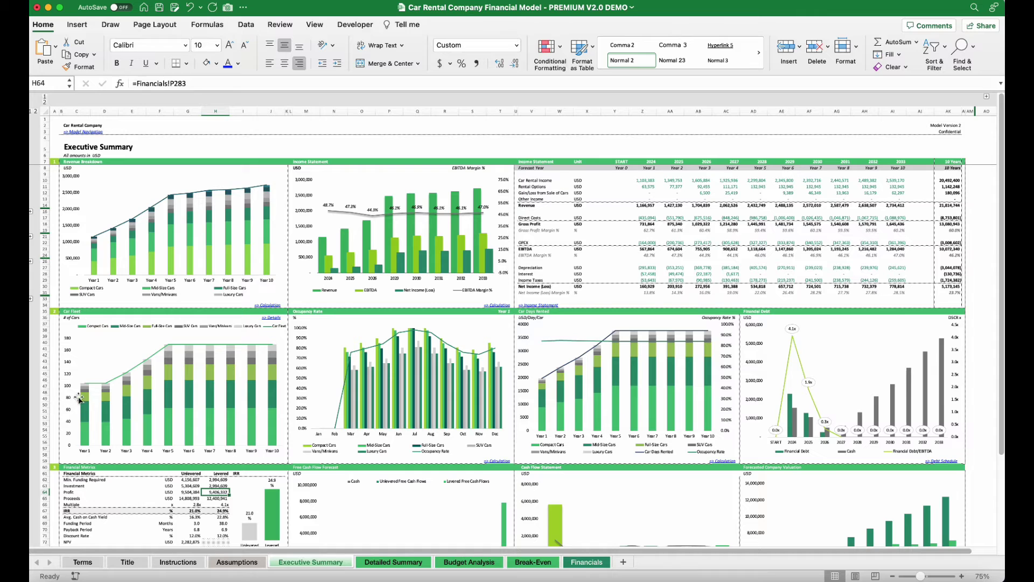
{"action": "mouse_move", "coordinate": [128, 380]}
{"action": "mouse_move", "coordinate": [485, 365]}
{"action": "left_click", "coordinate": [662, 217]}
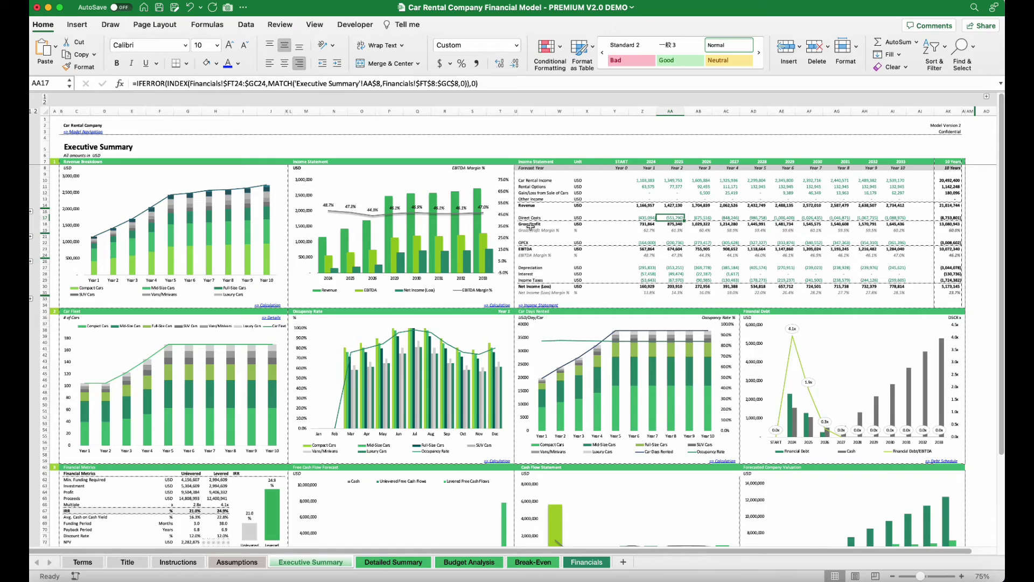
{"action": "scroll", "coordinate": [530, 227], "scroll_direction": "right", "scroll_amount": 5}
{"action": "scroll", "coordinate": [530, 227], "scroll_direction": "up", "scroll_amount": 5, "text": "ctrl"}
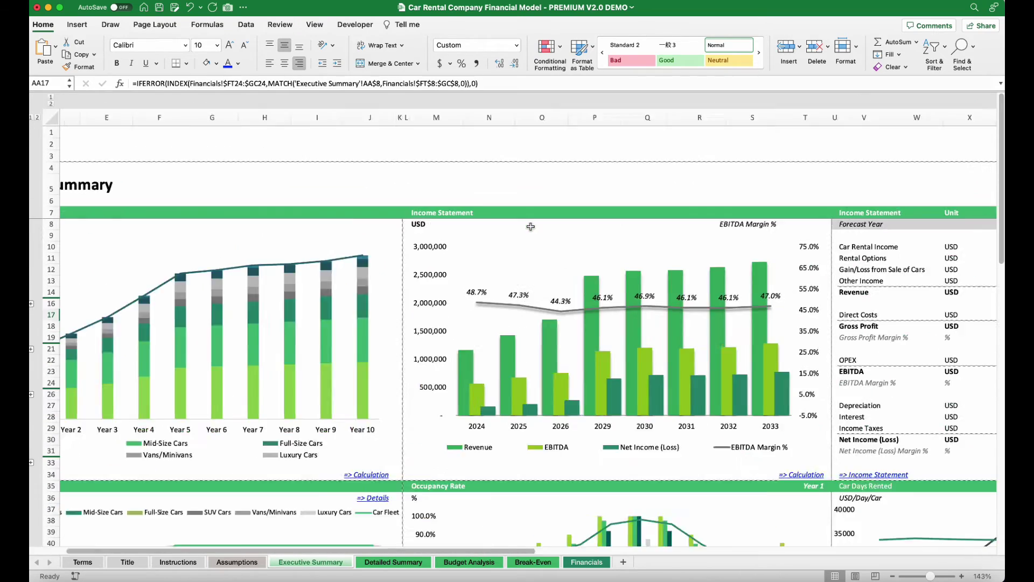
{"action": "left_click", "coordinate": [136, 251]}
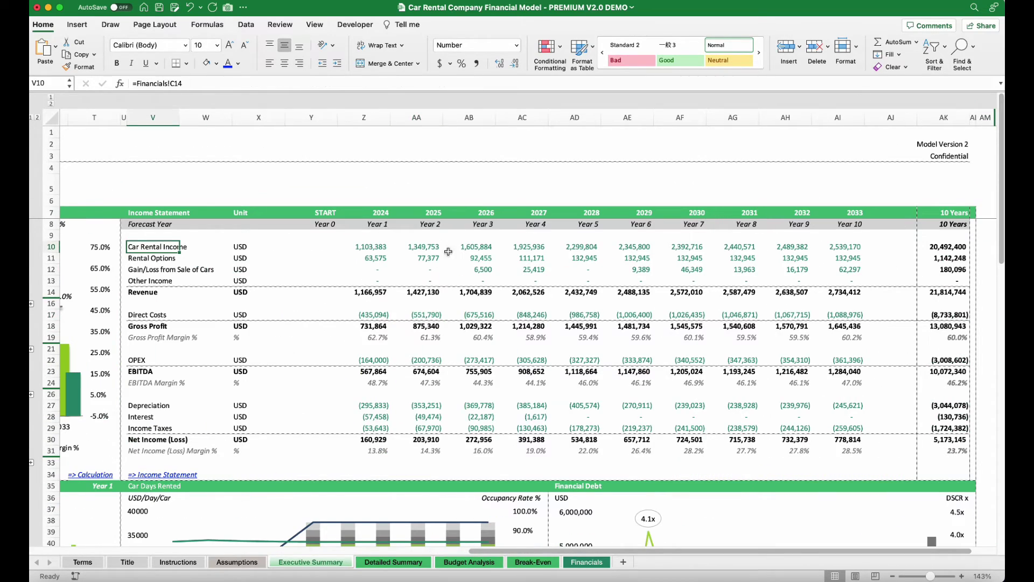
{"action": "left_click_drag", "start_coordinate": [383, 247], "coordinate": [842, 249]}
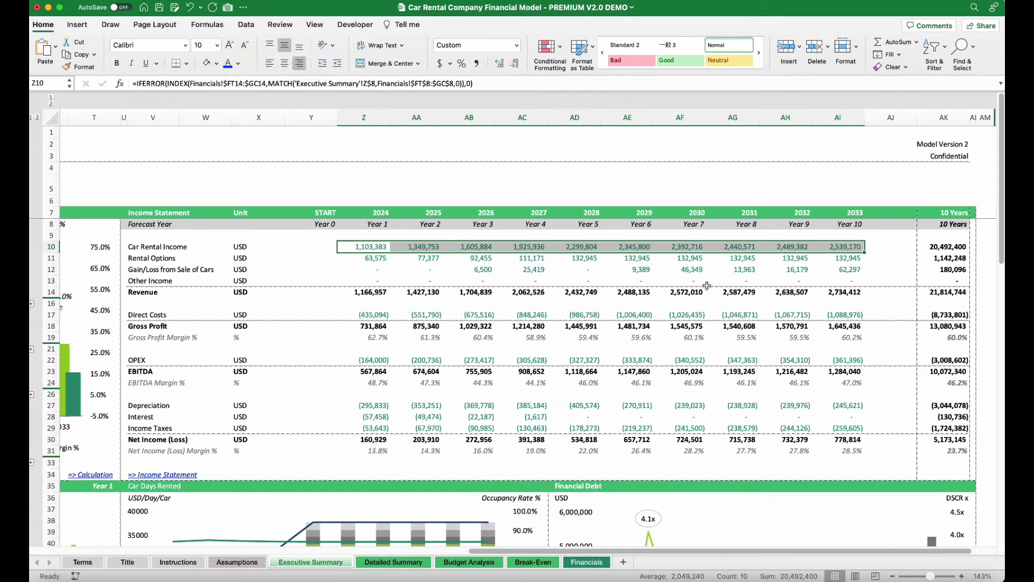
{"action": "left_click_drag", "start_coordinate": [374, 262], "coordinate": [827, 259]}
{"action": "left_click", "coordinate": [358, 271]}
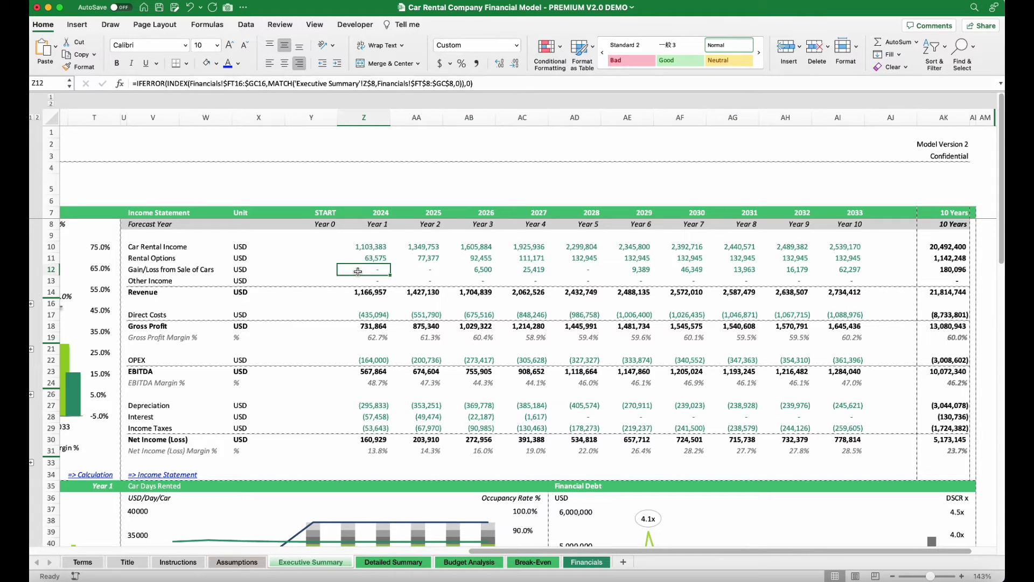
{"action": "left_click", "coordinate": [481, 273]}
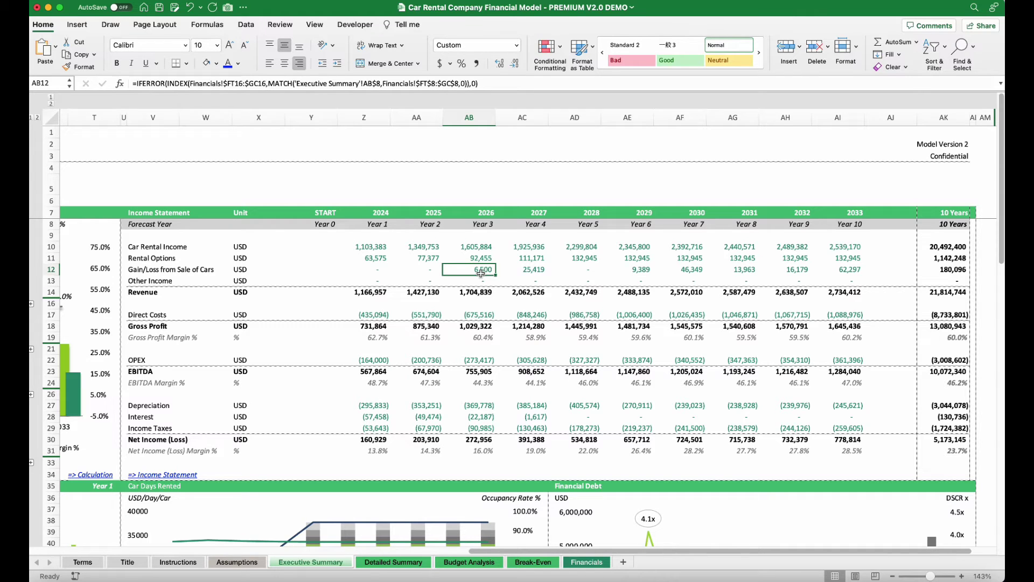
{"action": "left_click_drag", "start_coordinate": [377, 292], "coordinate": [844, 292]}
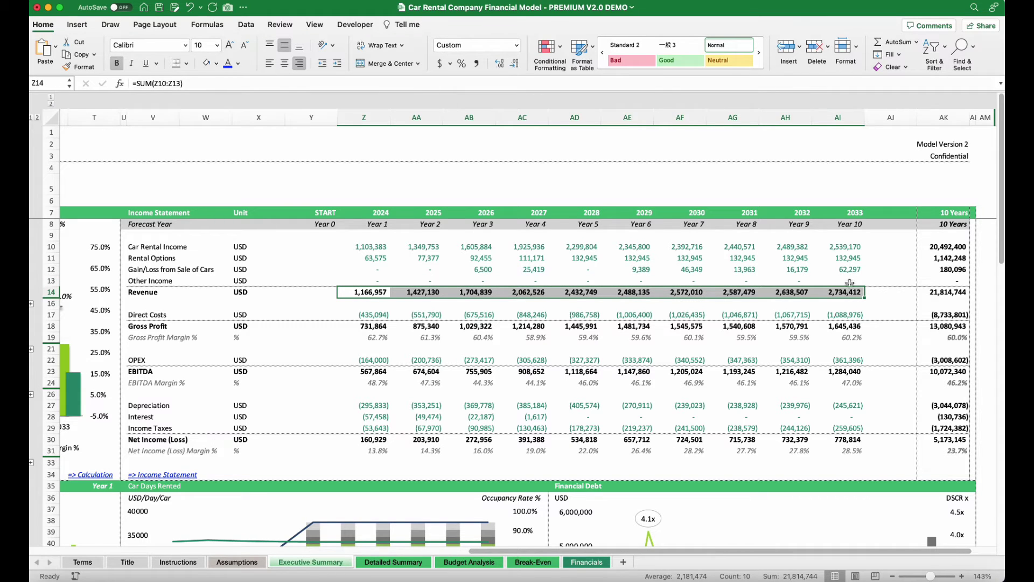
{"action": "left_click", "coordinate": [562, 411]}
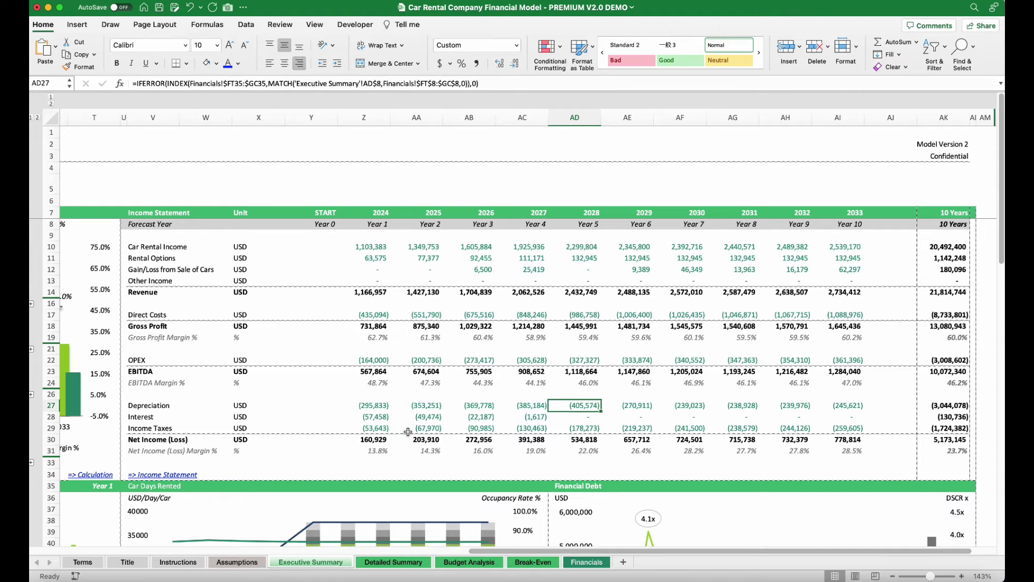
{"action": "left_click", "coordinate": [360, 451]}
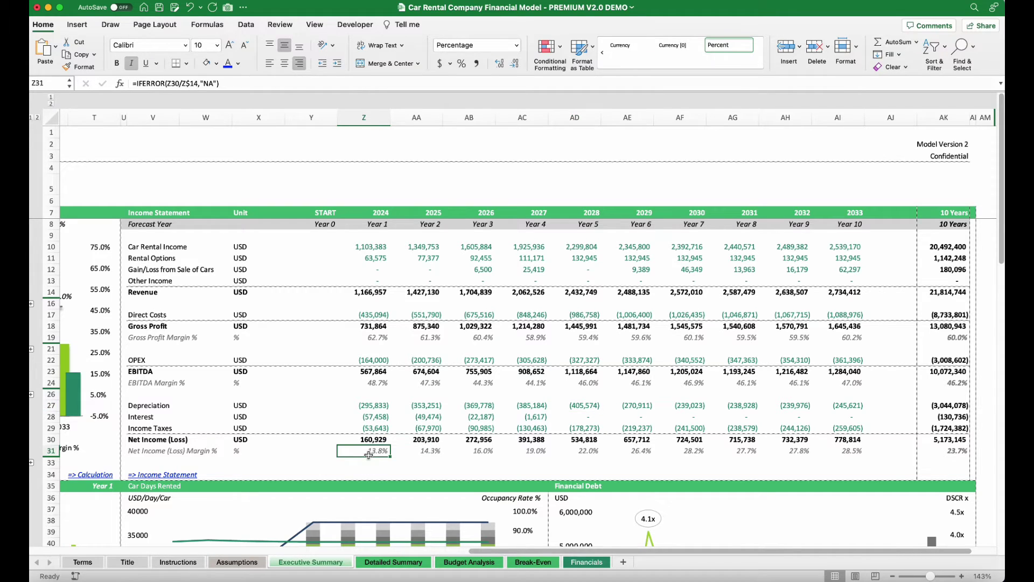
{"action": "scroll", "coordinate": [318, 293], "scroll_direction": "down", "scroll_amount": 5}
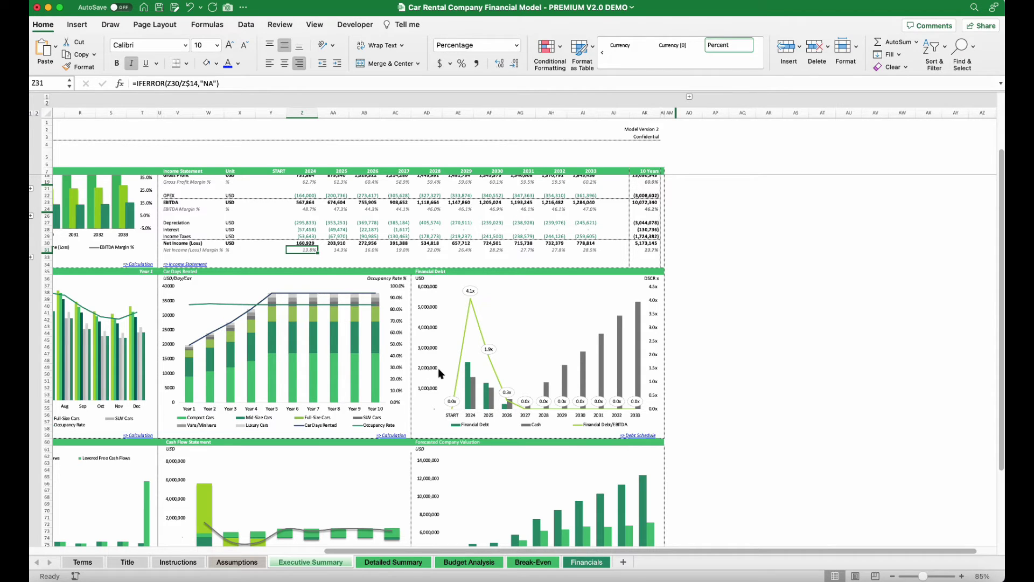
Select the Financial Debt chart's series and plot area, read its bar values, then return to the cells.
{"action": "scroll", "coordinate": [446, 377], "scroll_direction": "down", "scroll_amount": 2}
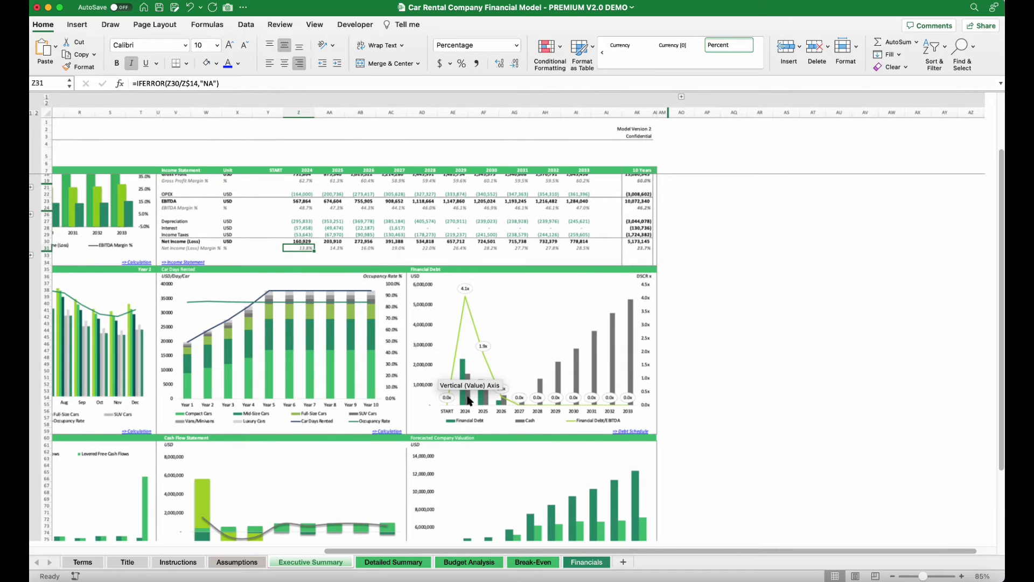
{"action": "left_click", "coordinate": [420, 368]}
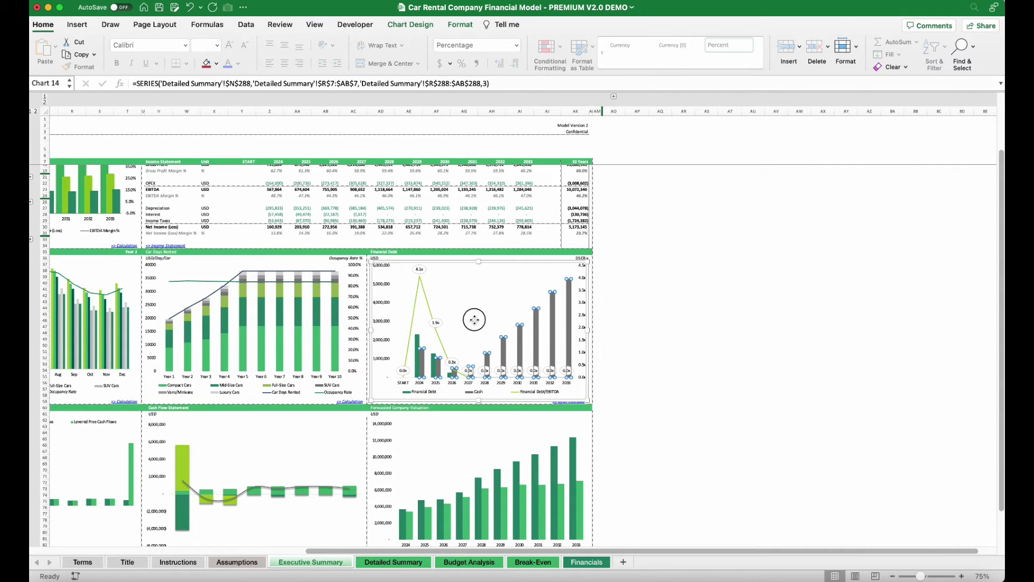
{"action": "left_click", "coordinate": [417, 375]}
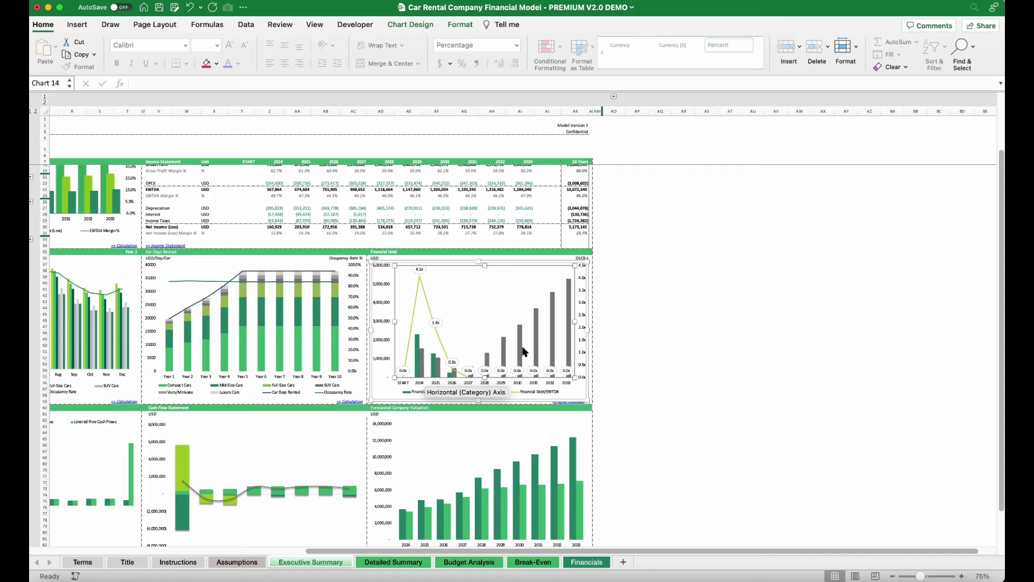
{"action": "mouse_move", "coordinate": [420, 365]}
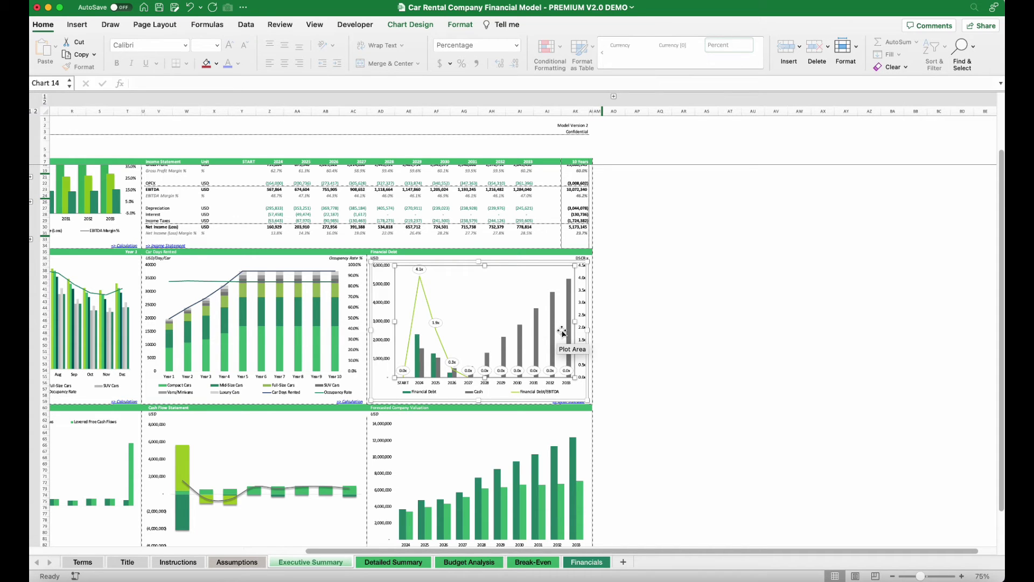
{"action": "mouse_move", "coordinate": [567, 301]}
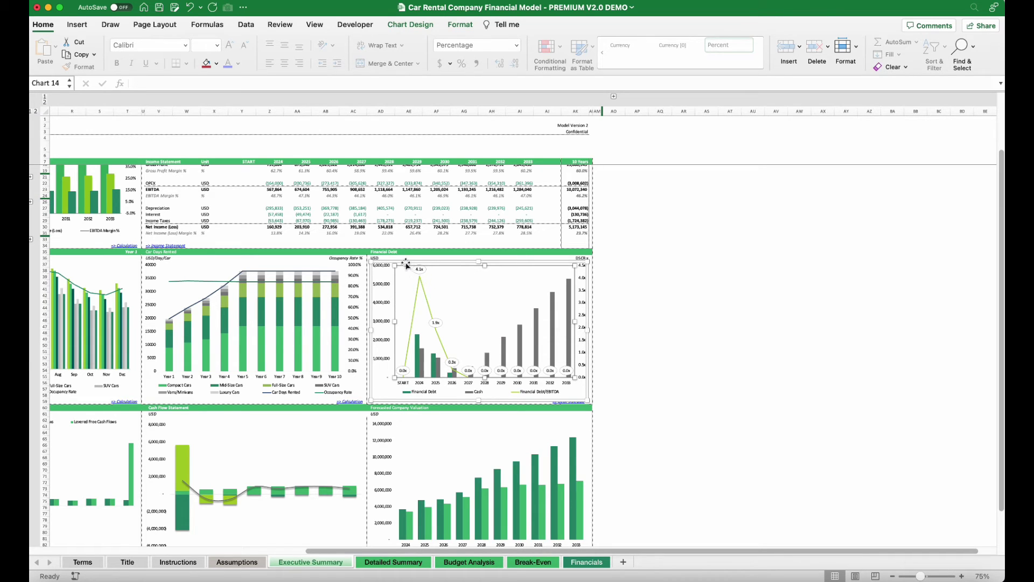
{"action": "left_click", "coordinate": [425, 247]}
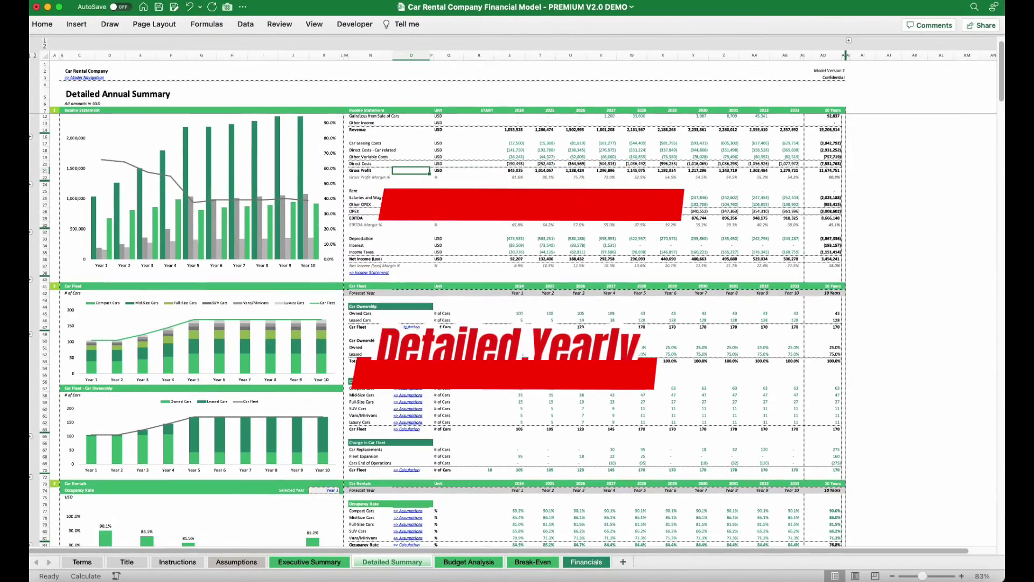
Scroll through the Detailed Summary's cost structure, CAPEX and debt schedule tables.
{"action": "scroll", "coordinate": [443, 330], "scroll_direction": "down", "scroll_amount": 6}
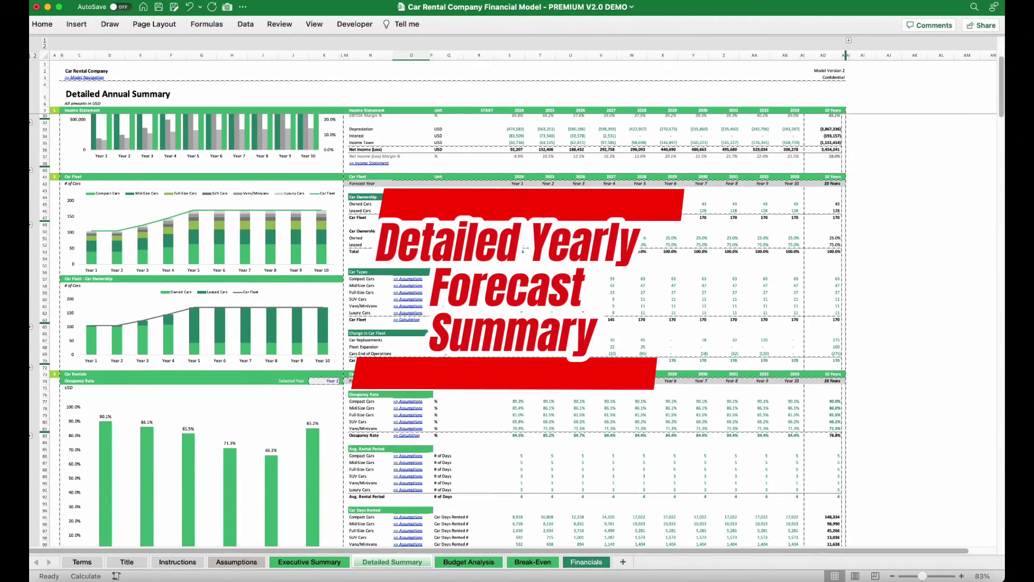
{"action": "scroll", "coordinate": [408, 198], "scroll_direction": "down", "scroll_amount": 8}
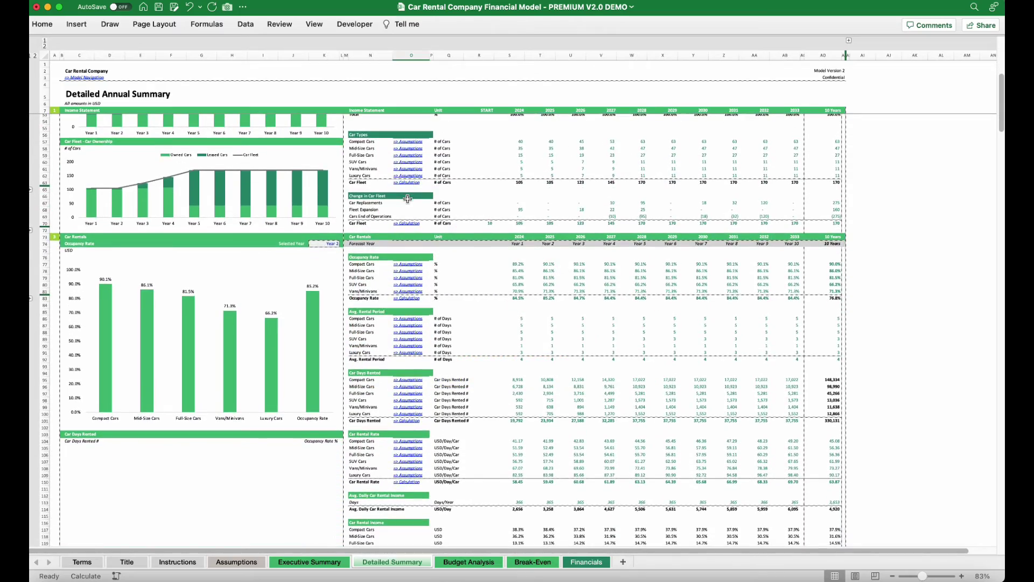
{"action": "scroll", "coordinate": [408, 199], "scroll_direction": "down", "scroll_amount": 12}
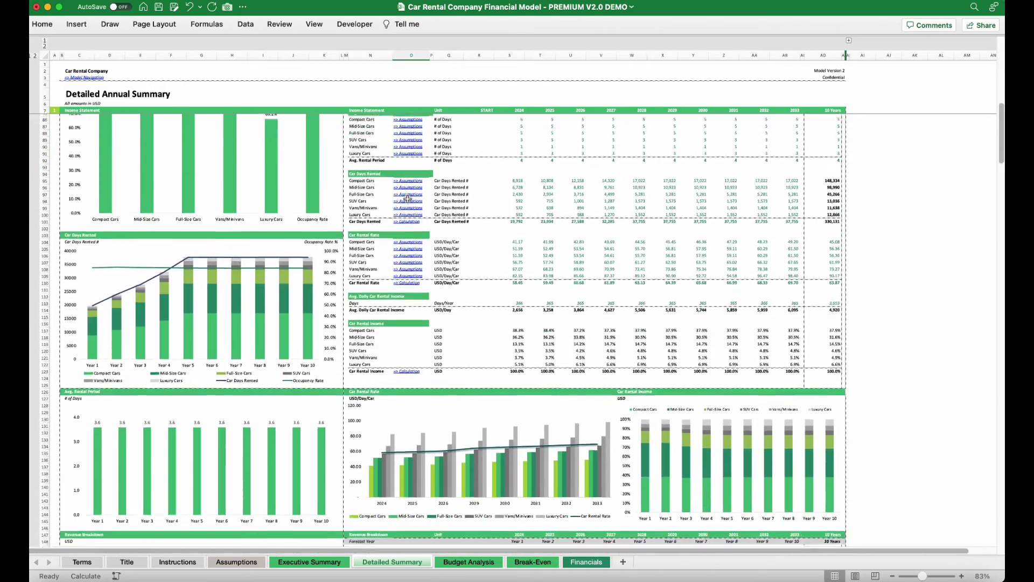
{"action": "scroll", "coordinate": [408, 199], "scroll_direction": "down", "scroll_amount": 15}
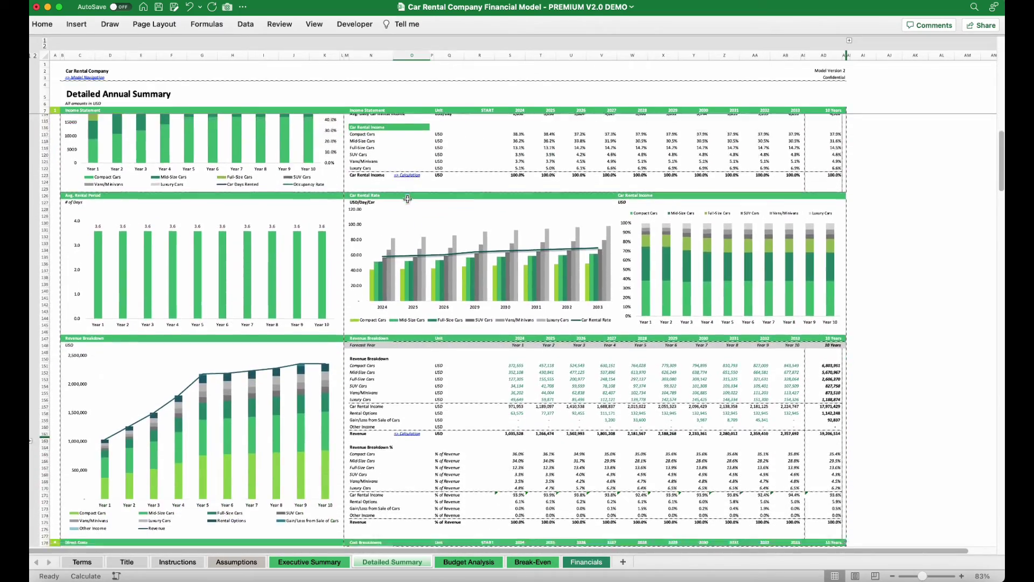
{"action": "scroll", "coordinate": [408, 199], "scroll_direction": "down", "scroll_amount": 2}
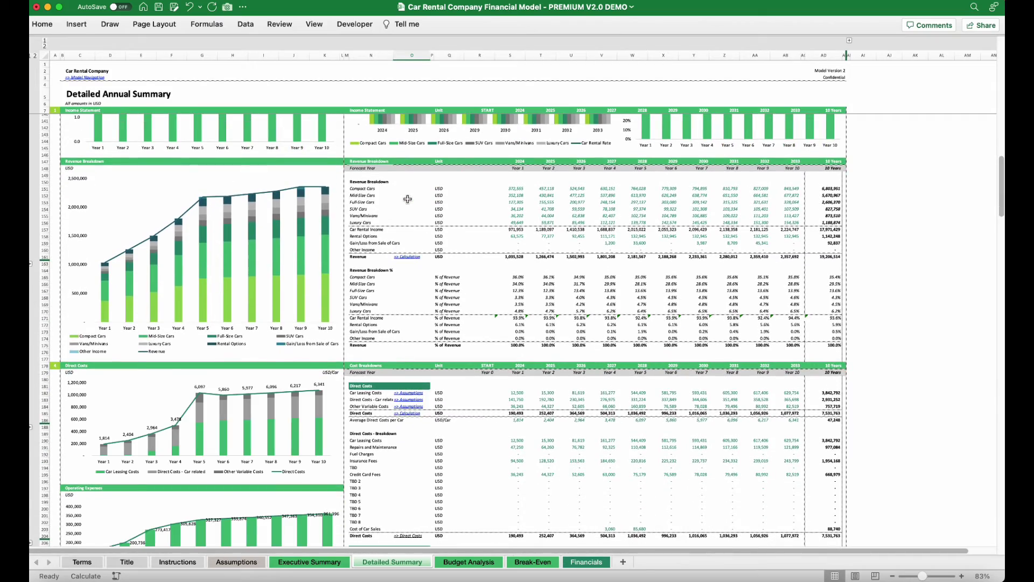
{"action": "scroll", "coordinate": [408, 199], "scroll_direction": "down", "scroll_amount": 19}
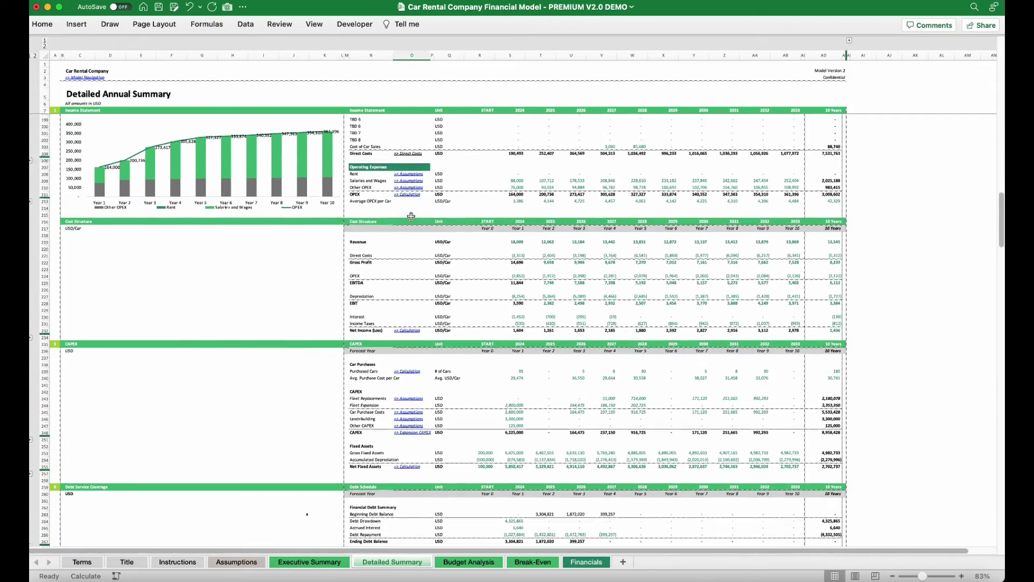
Look over the Budget Analysis and Break-Even Analysis reports, then return to Detailed Summary.
{"action": "left_click", "coordinate": [464, 562]}
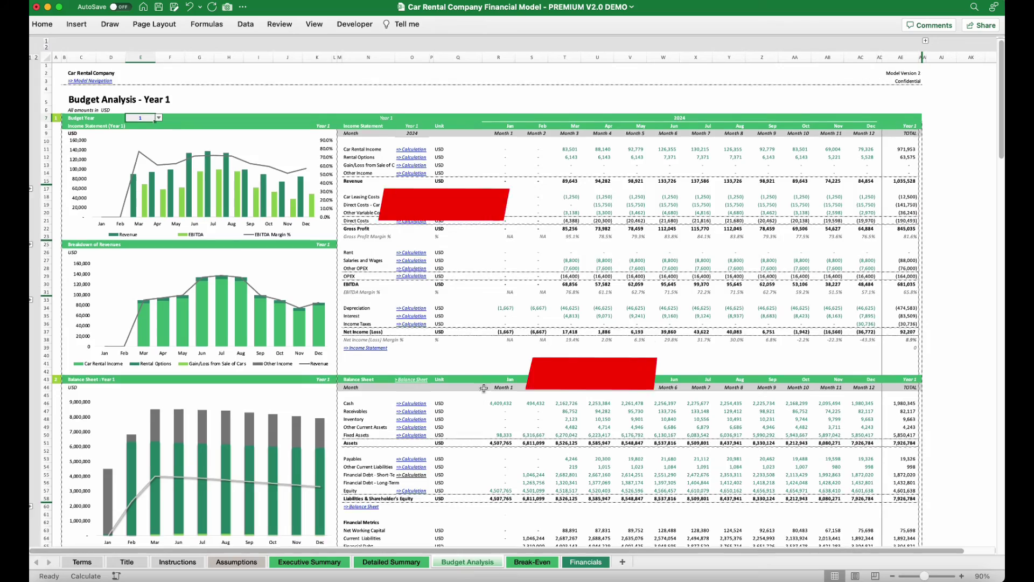
{"action": "scroll", "coordinate": [484, 388], "scroll_direction": "down", "scroll_amount": 20}
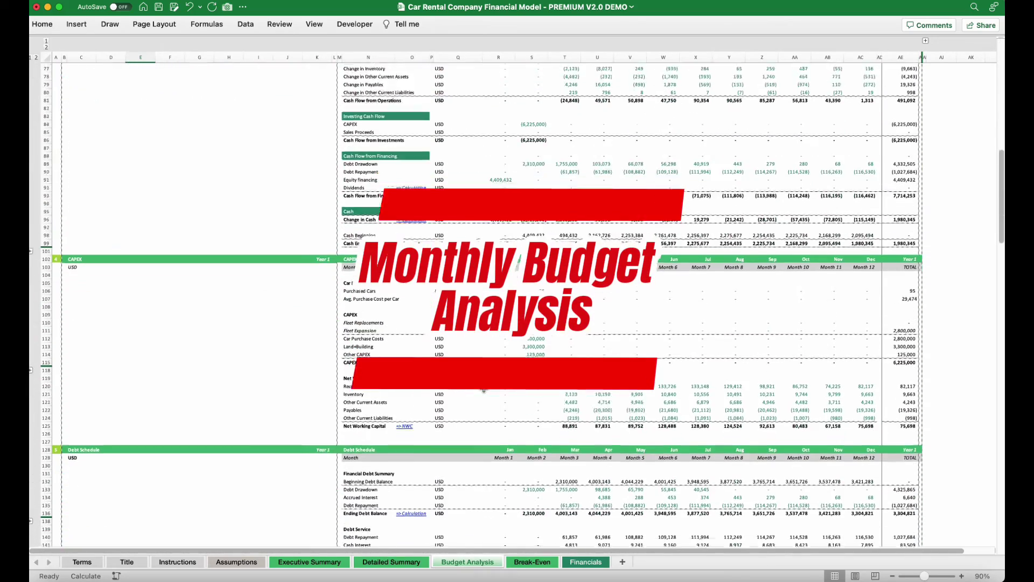
{"action": "left_click", "coordinate": [522, 562]}
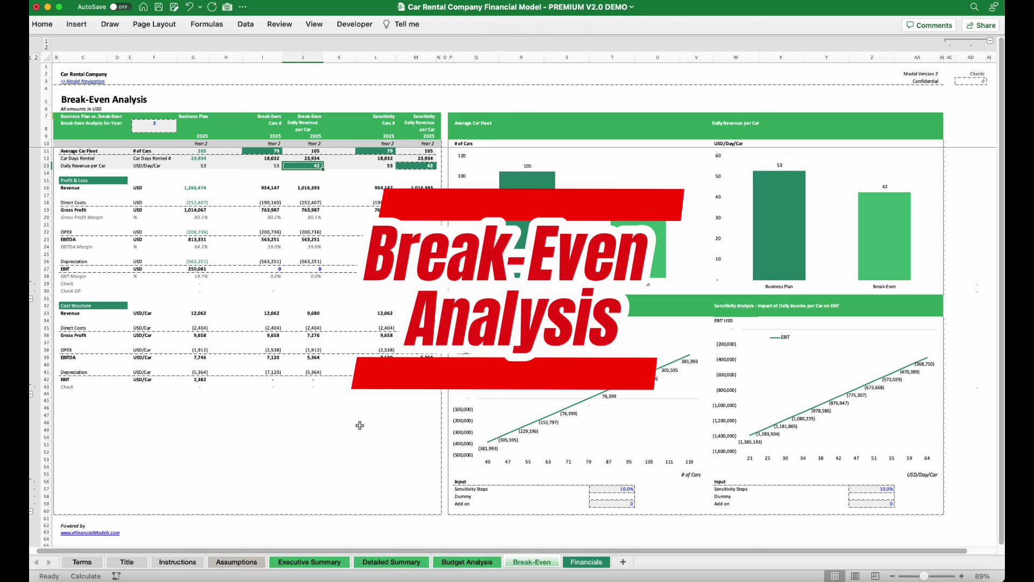
{"action": "left_click", "coordinate": [392, 566]}
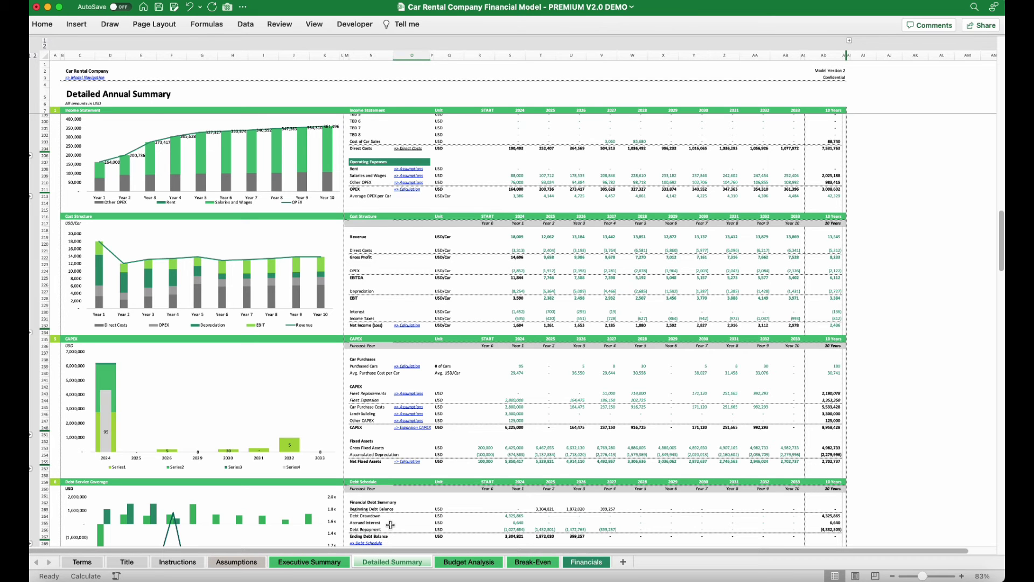
Check the Detailed Summary cash flow statement, including the Cash End line and 619,730 cash balance.
{"action": "left_click", "coordinate": [232, 563]}
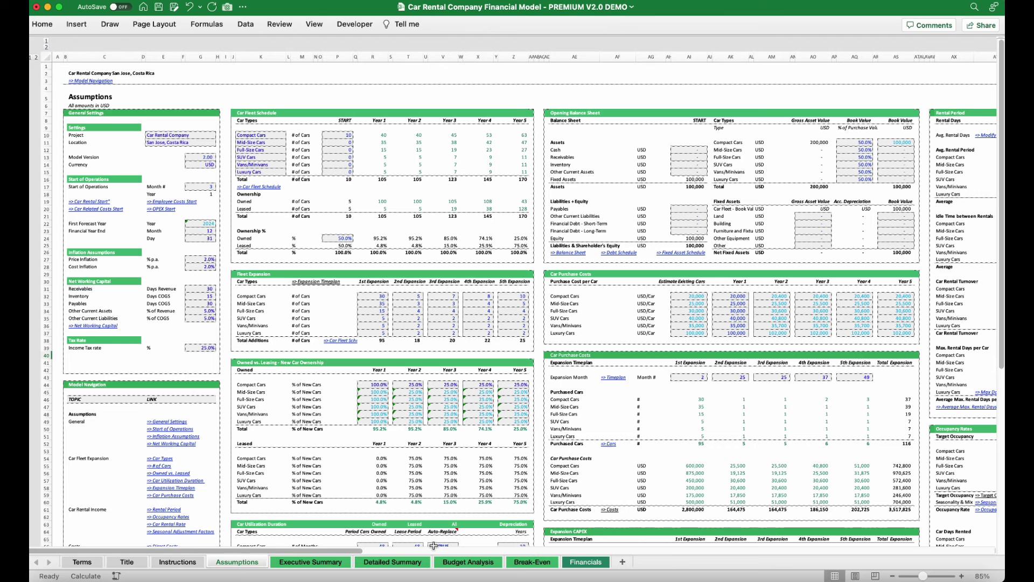
{"action": "left_click", "coordinate": [390, 563]}
{"action": "scroll", "coordinate": [536, 446], "scroll_direction": "down", "scroll_amount": 3}
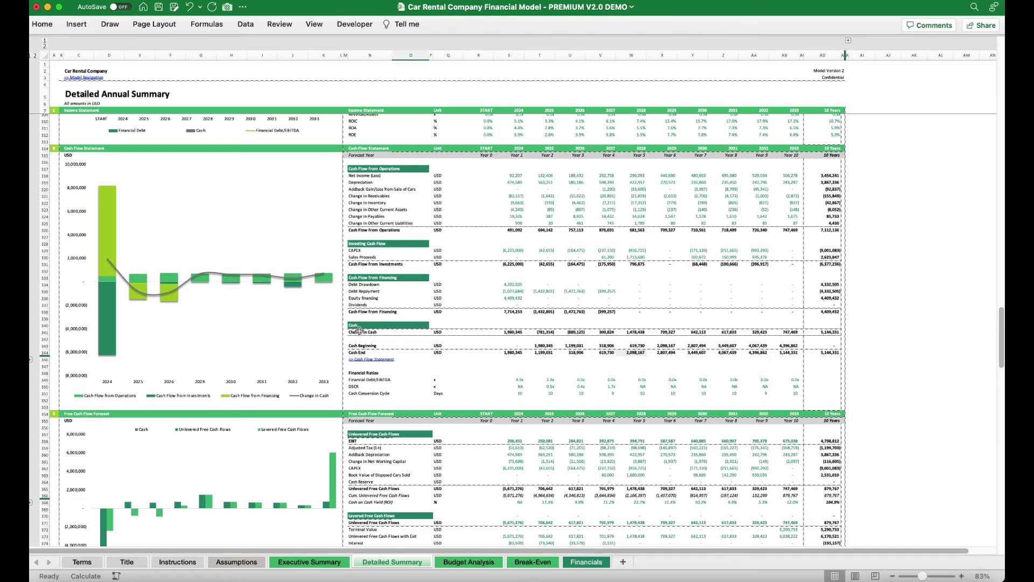
{"action": "left_click", "coordinate": [355, 354]}
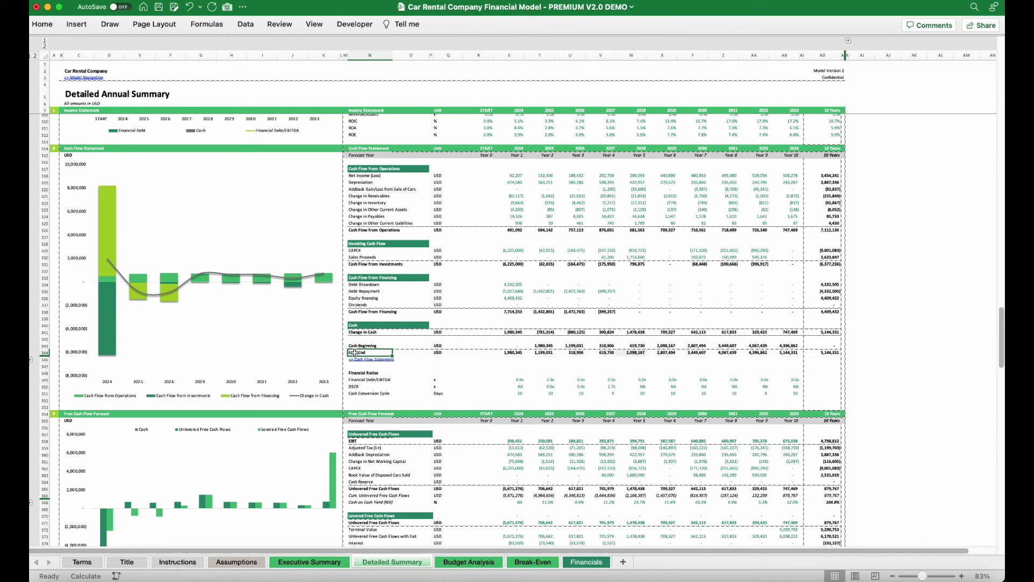
{"action": "left_click", "coordinate": [620, 349]}
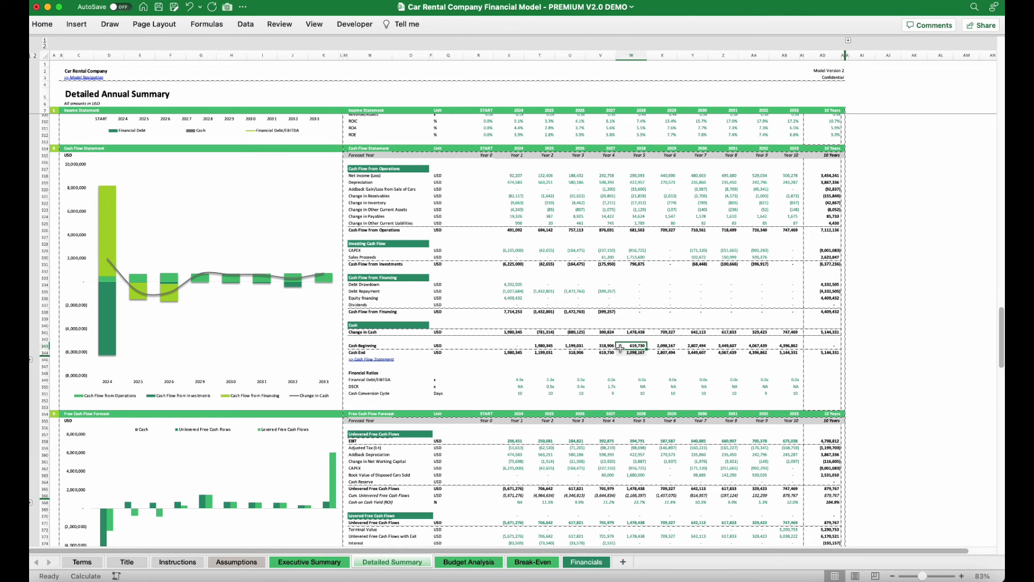
{"action": "scroll", "coordinate": [620, 349], "scroll_direction": "down", "scroll_amount": 15}
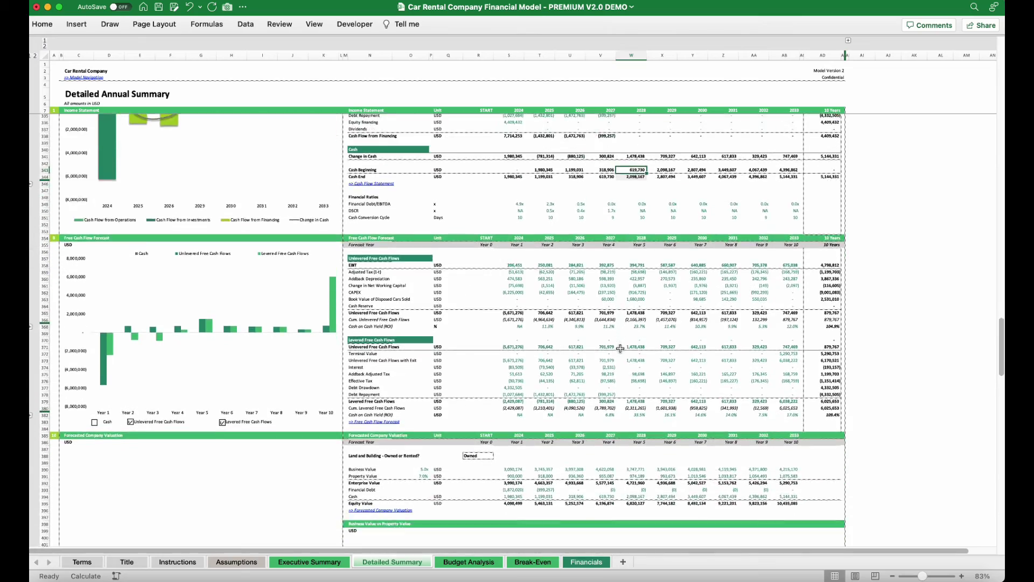
{"action": "scroll", "coordinate": [620, 349], "scroll_direction": "down", "scroll_amount": 3}
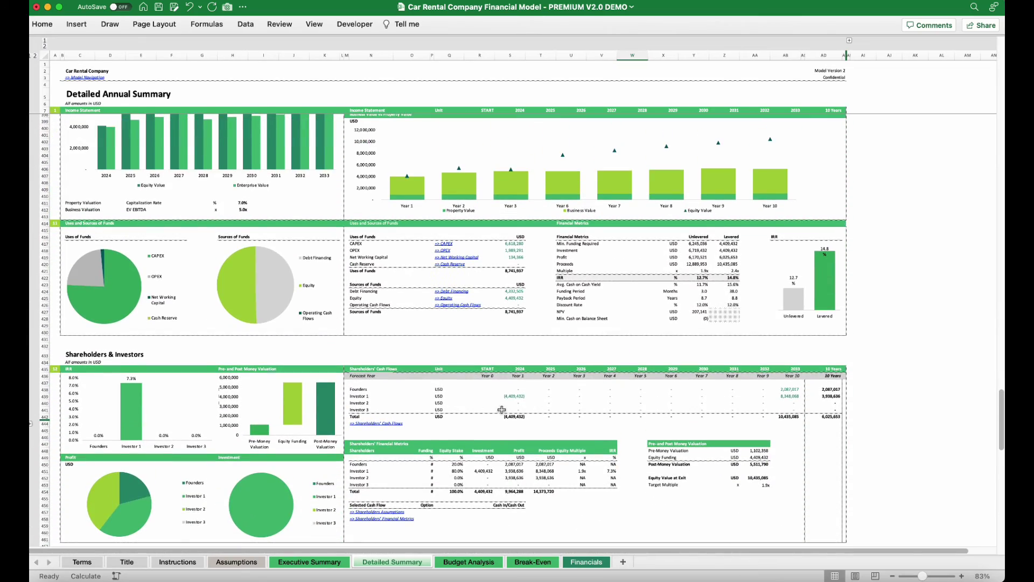
{"action": "left_click", "coordinate": [702, 282]}
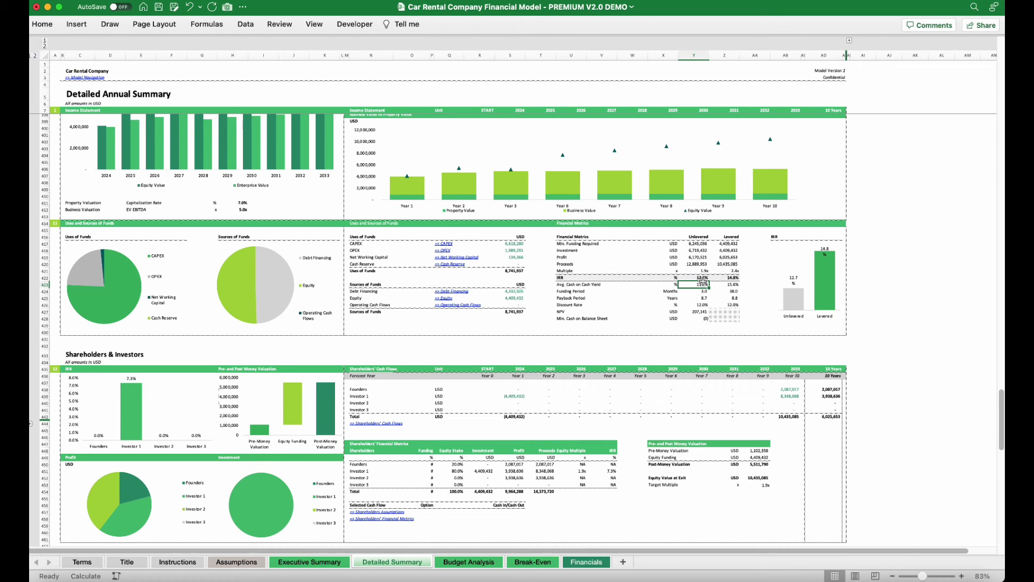
{"action": "left_click", "coordinate": [703, 278]}
{"action": "left_click", "coordinate": [693, 297]}
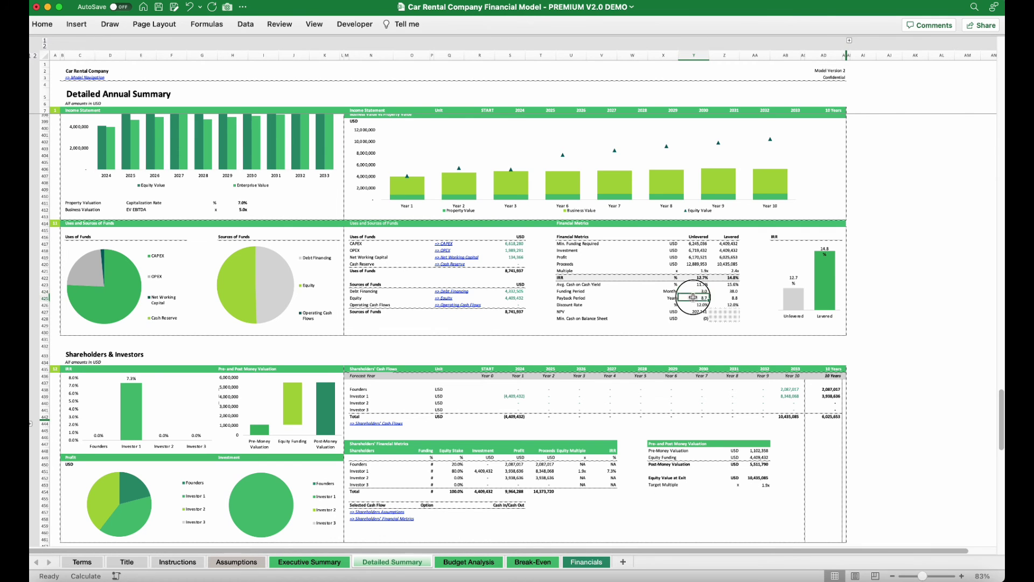
{"action": "left_click", "coordinate": [571, 299]}
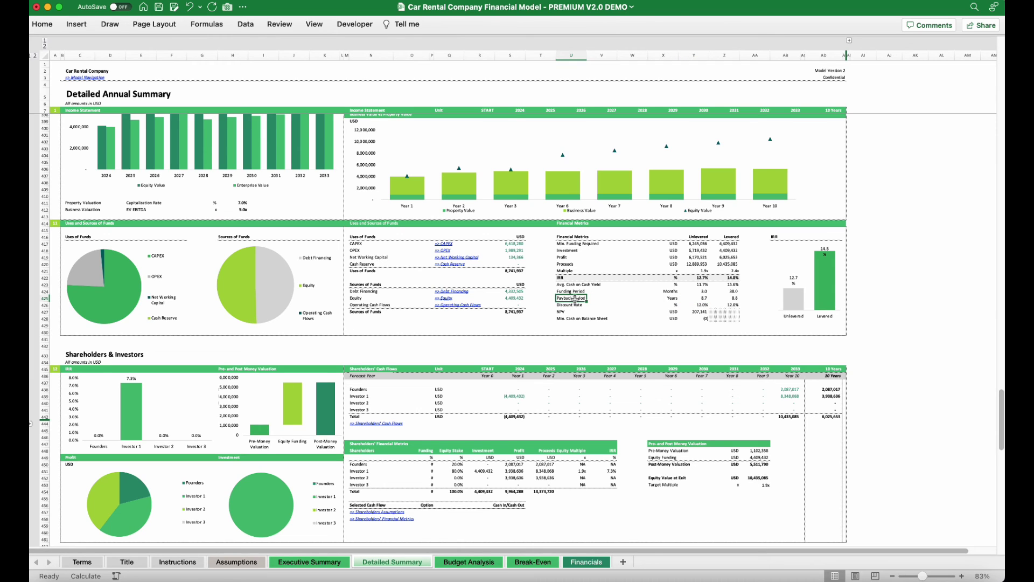